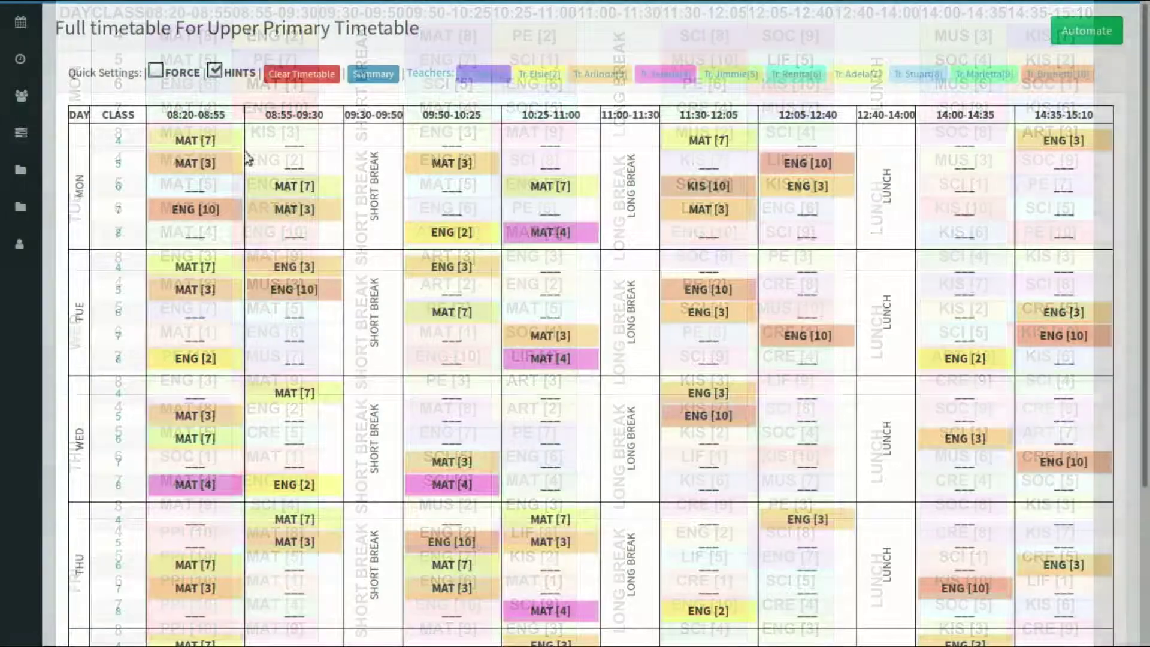
- Review the timetable's lessons summary and one teacher's weekly lesson list
click(376, 75)
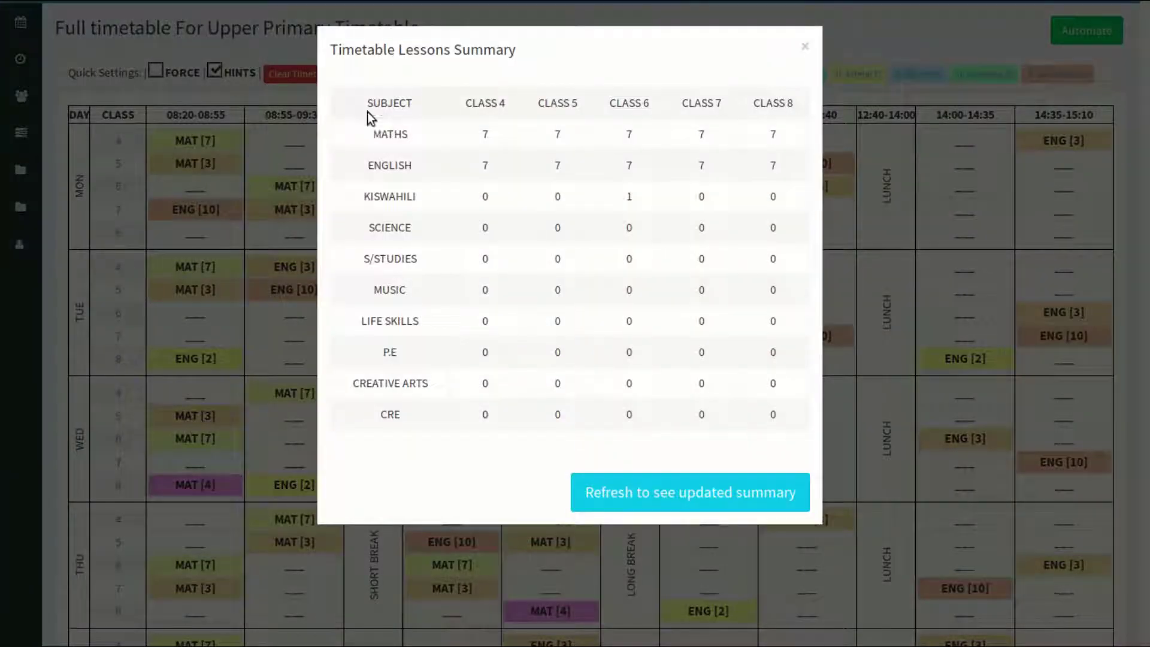
click(896, 162)
click(856, 72)
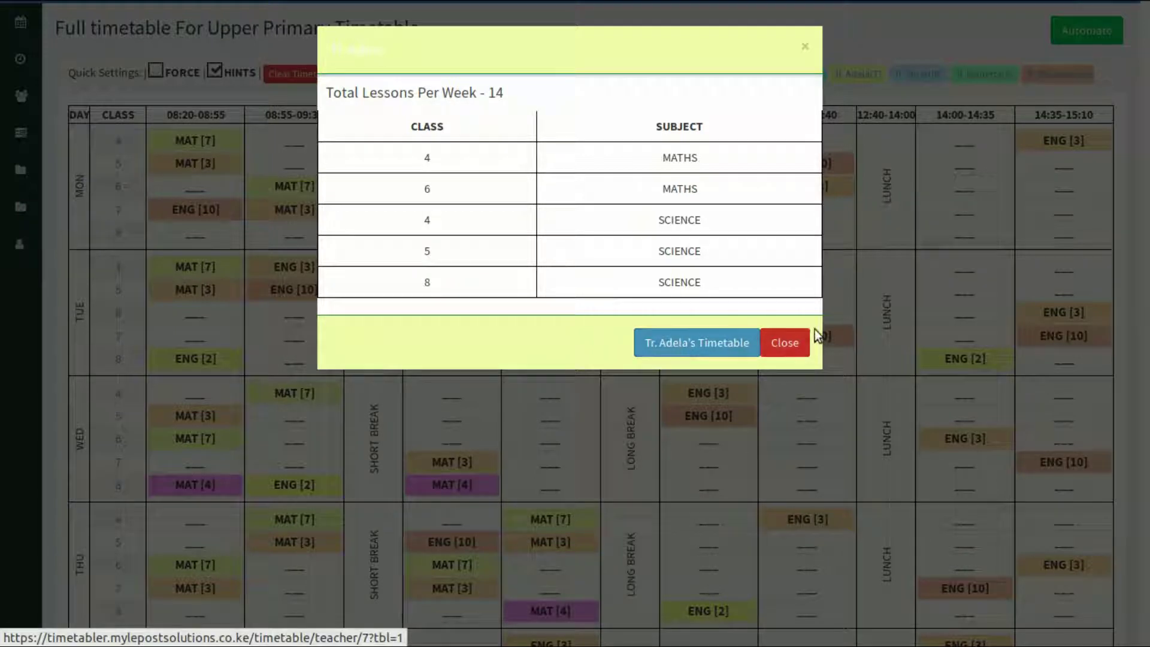
click(809, 354)
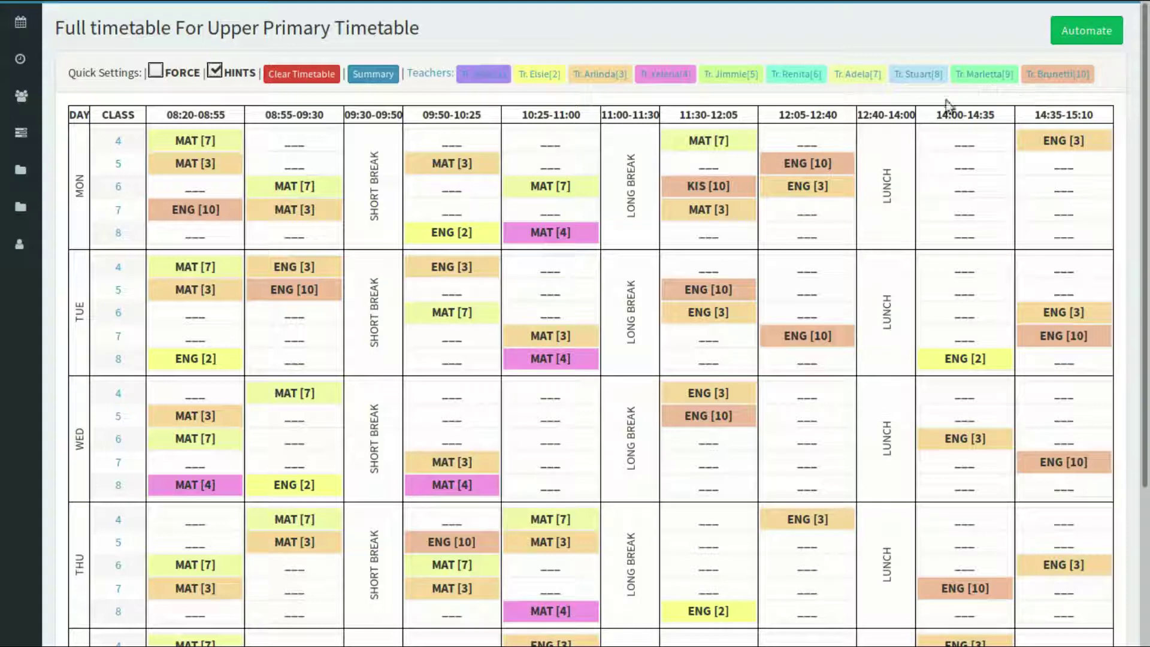
scroll(518, 442, down, 3)
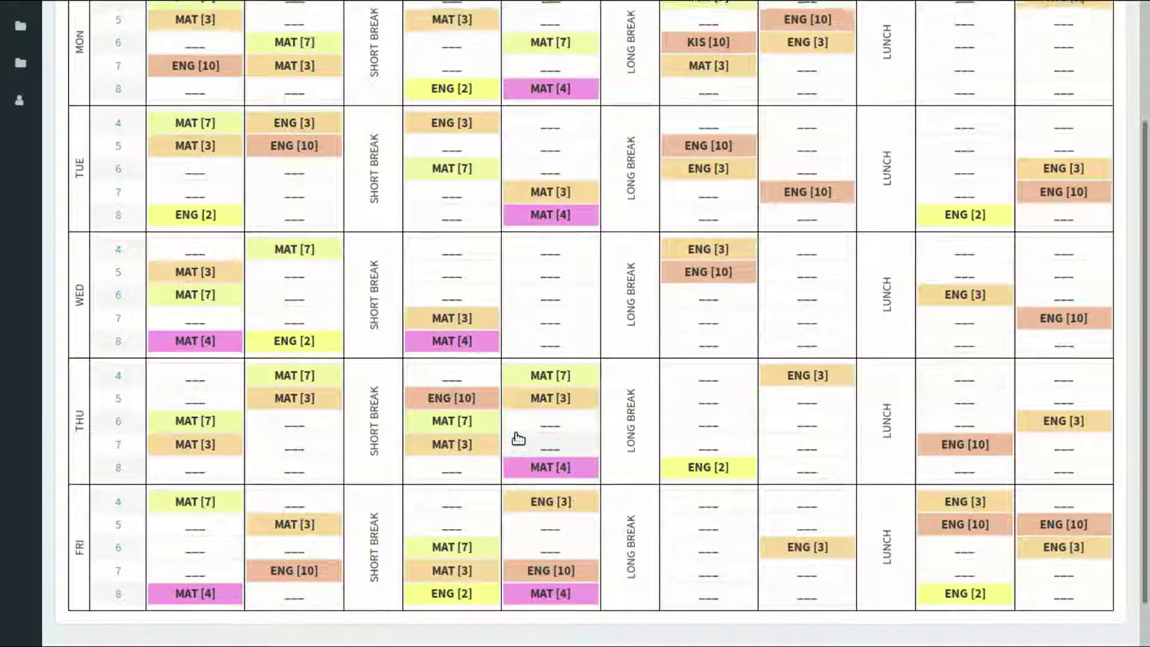
scroll(516, 434, up, 3)
scroll(516, 417, up, 1)
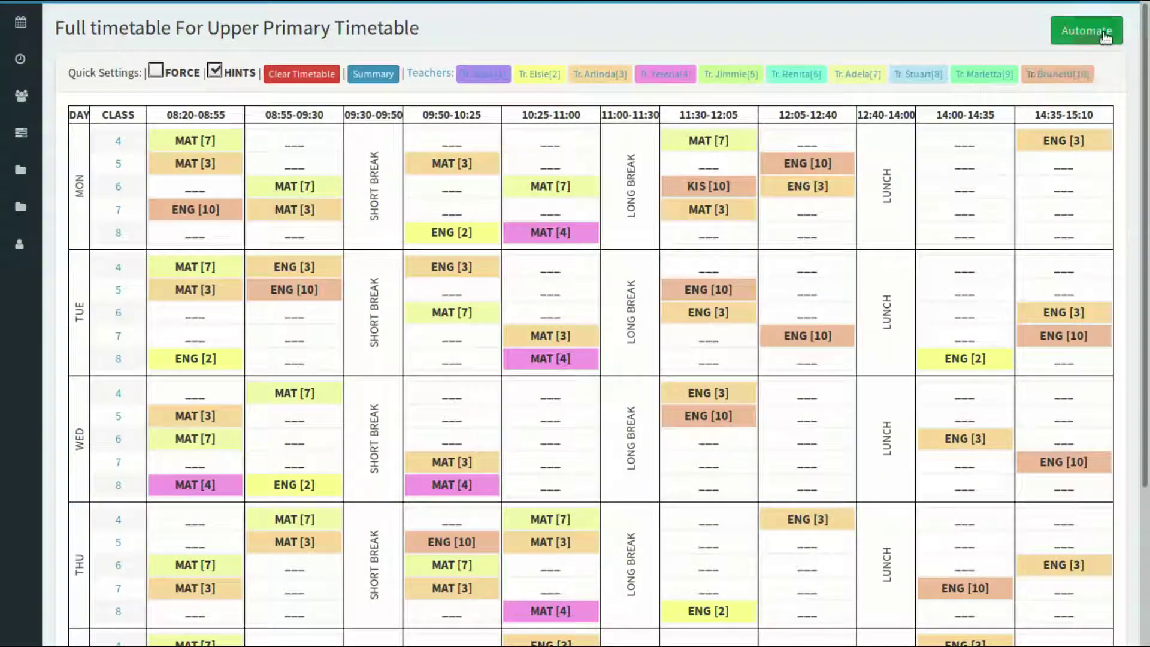
- Automatically place 7 Kiswahili lessons per week using Automate
click(1103, 34)
click(367, 102)
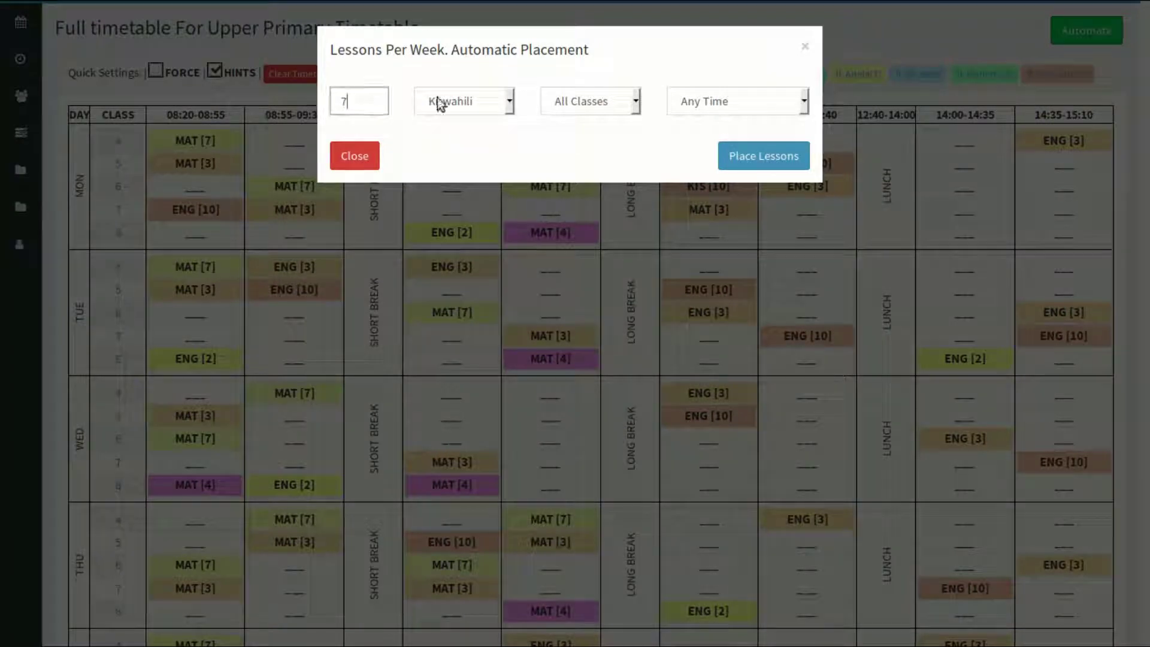
click(496, 101)
click(498, 103)
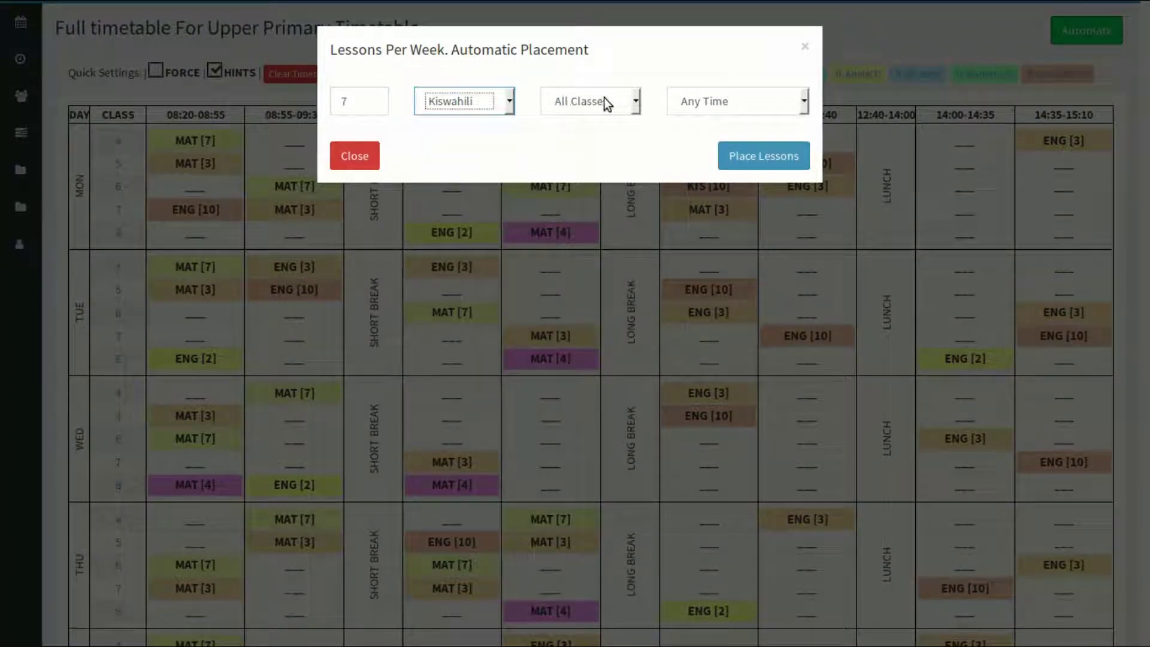
click(753, 156)
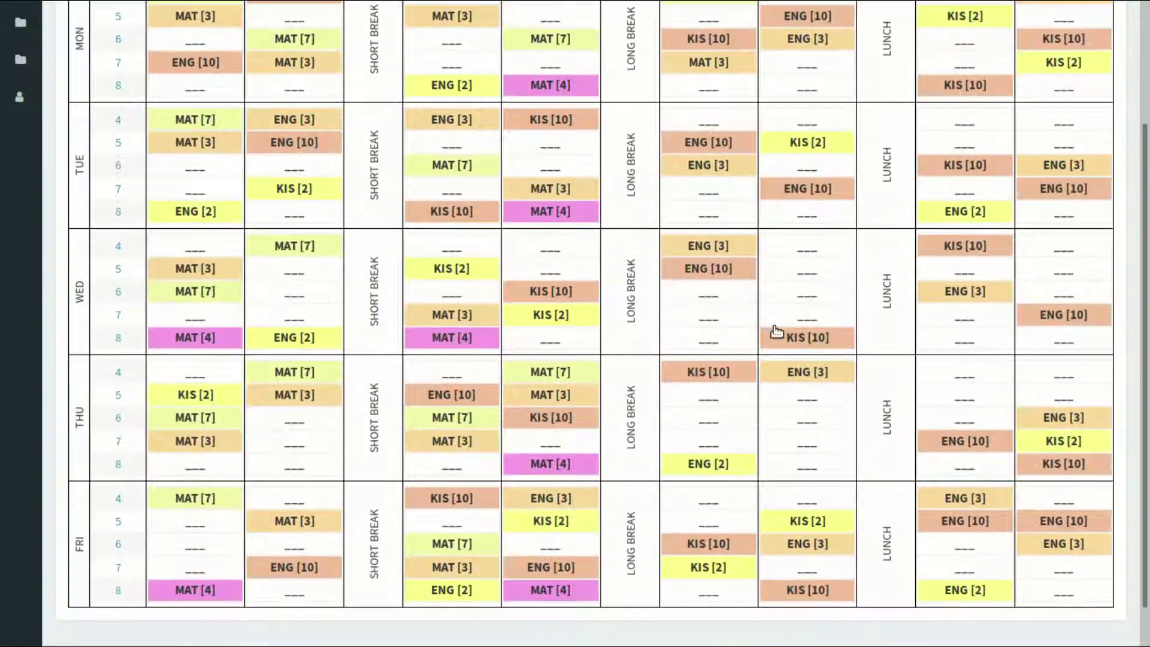
- Place the Kiswahili lessons again across all classes at any time
scroll(778, 332, down, 2)
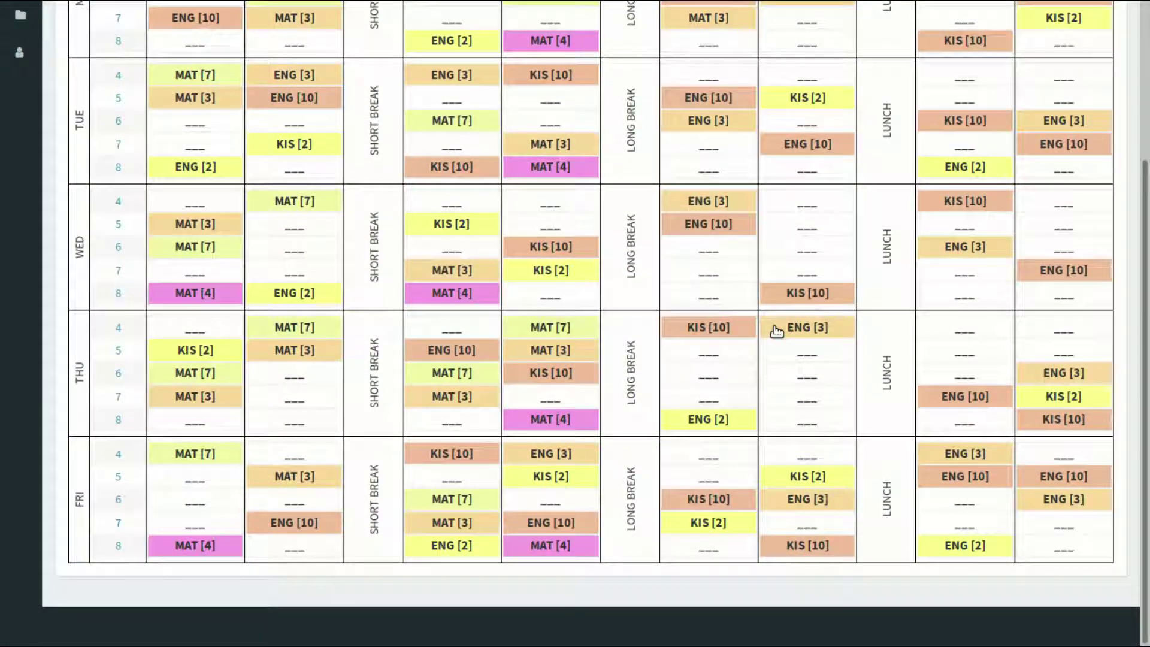
scroll(777, 331, up, 5)
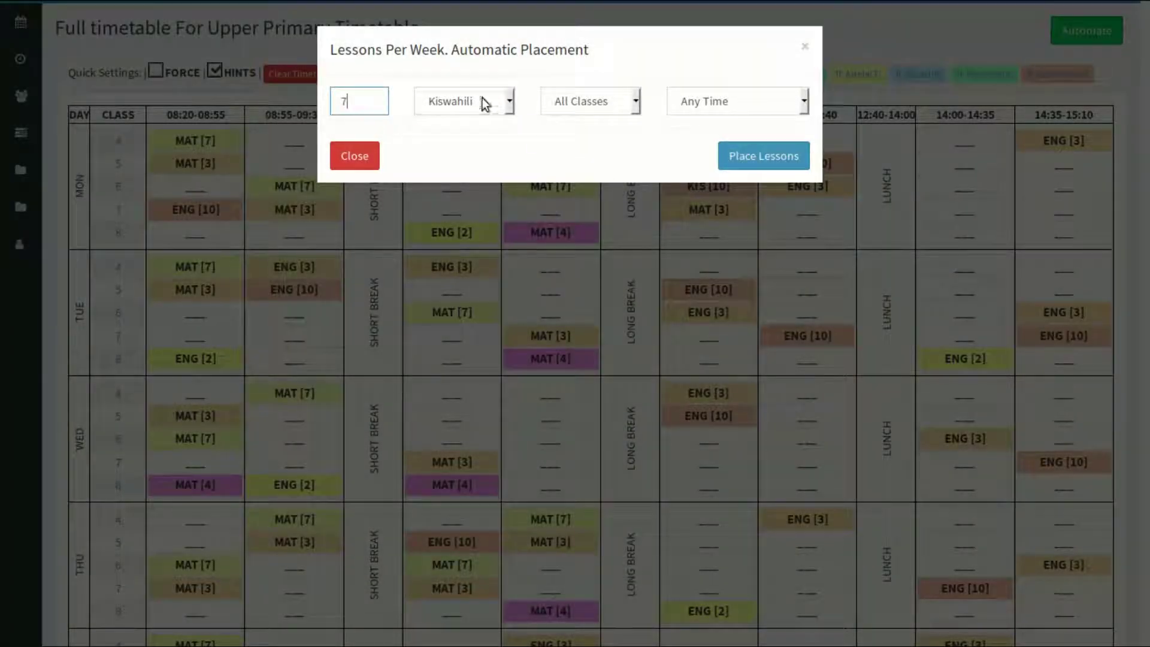
click(495, 99)
click(495, 99)
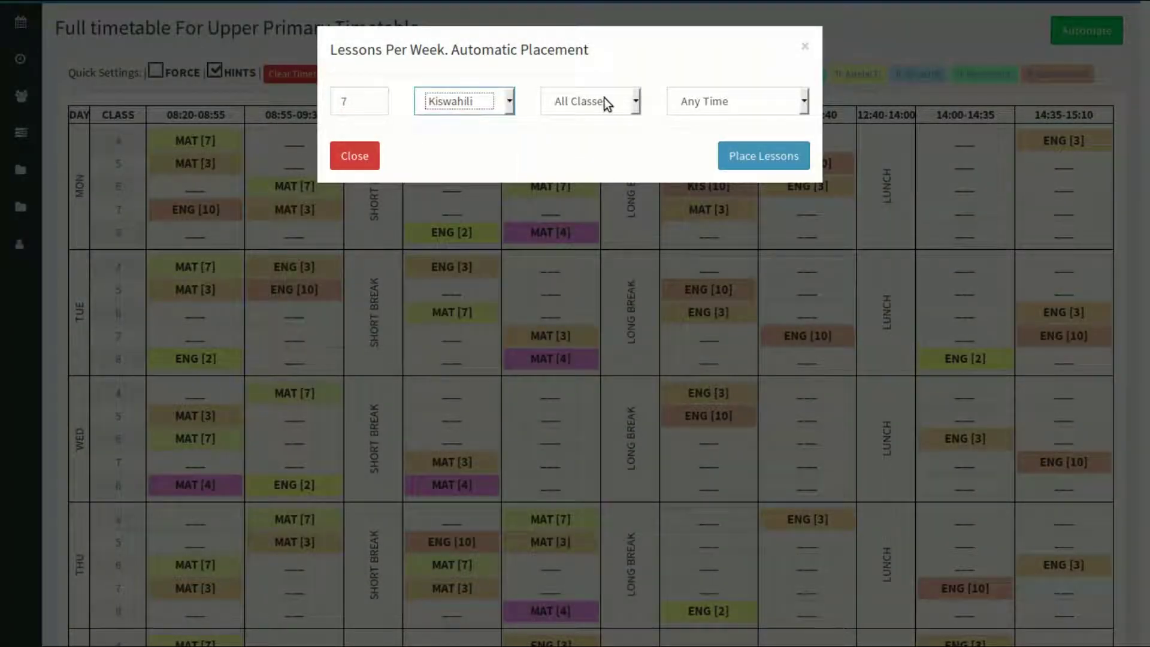
click(753, 157)
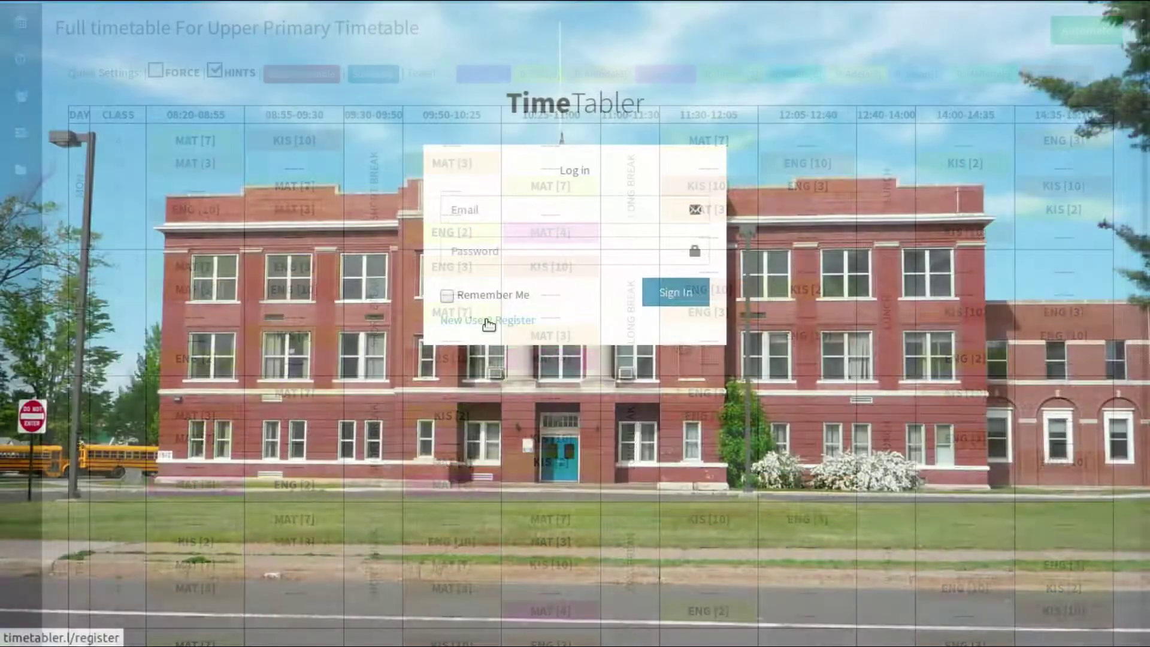
- Register a new admin account with the user's first name, last name and username
click(486, 323)
click(500, 209)
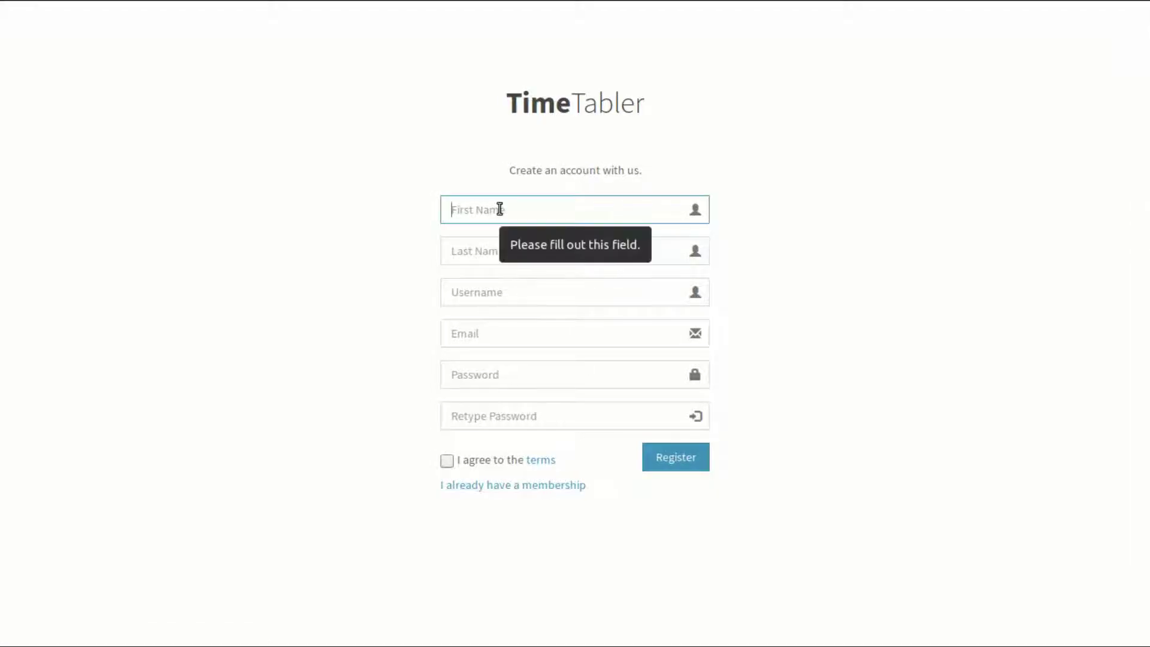
text(Maestro)
key(Tab)
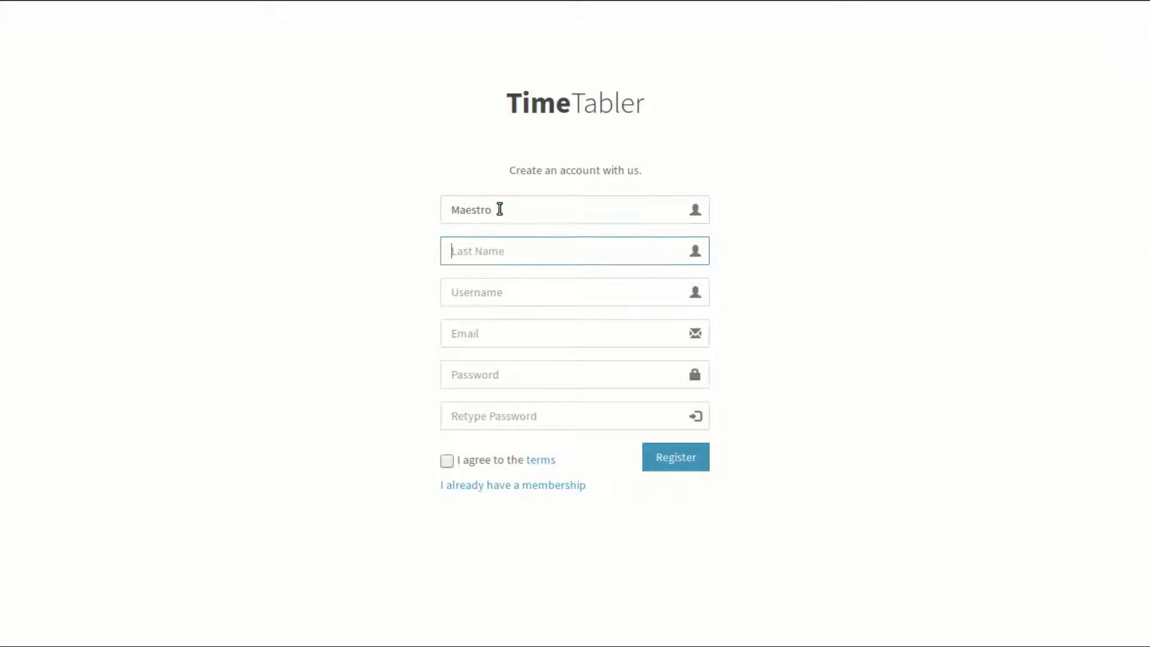
text(Jay)
key(Tab)
text(maestro)
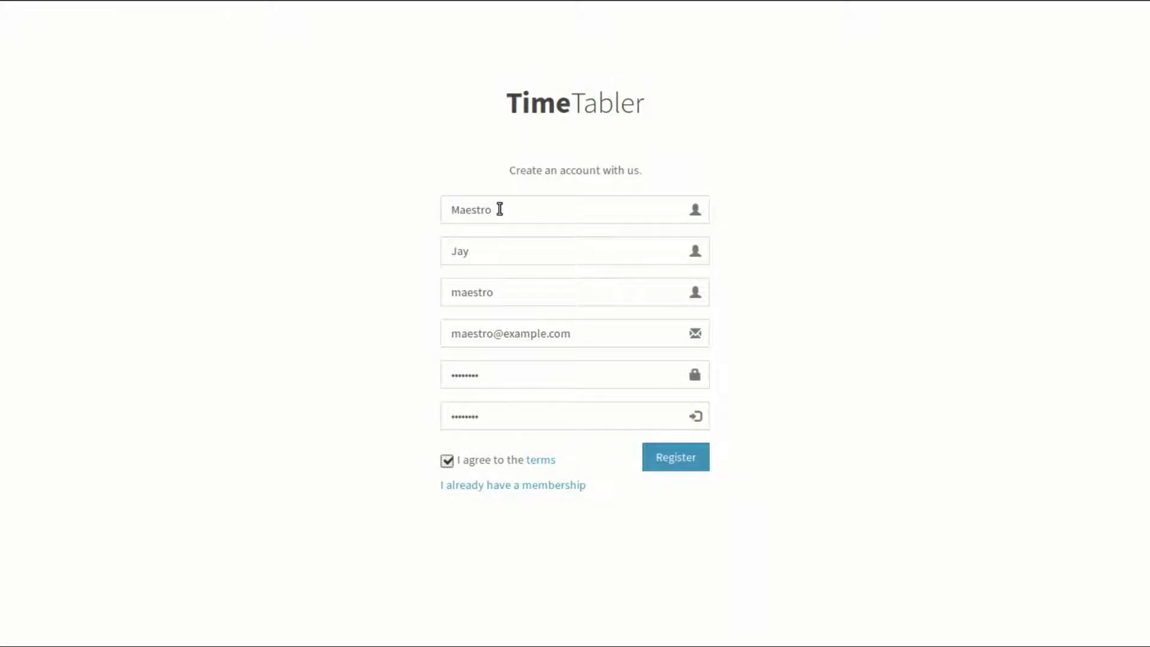
click(660, 460)
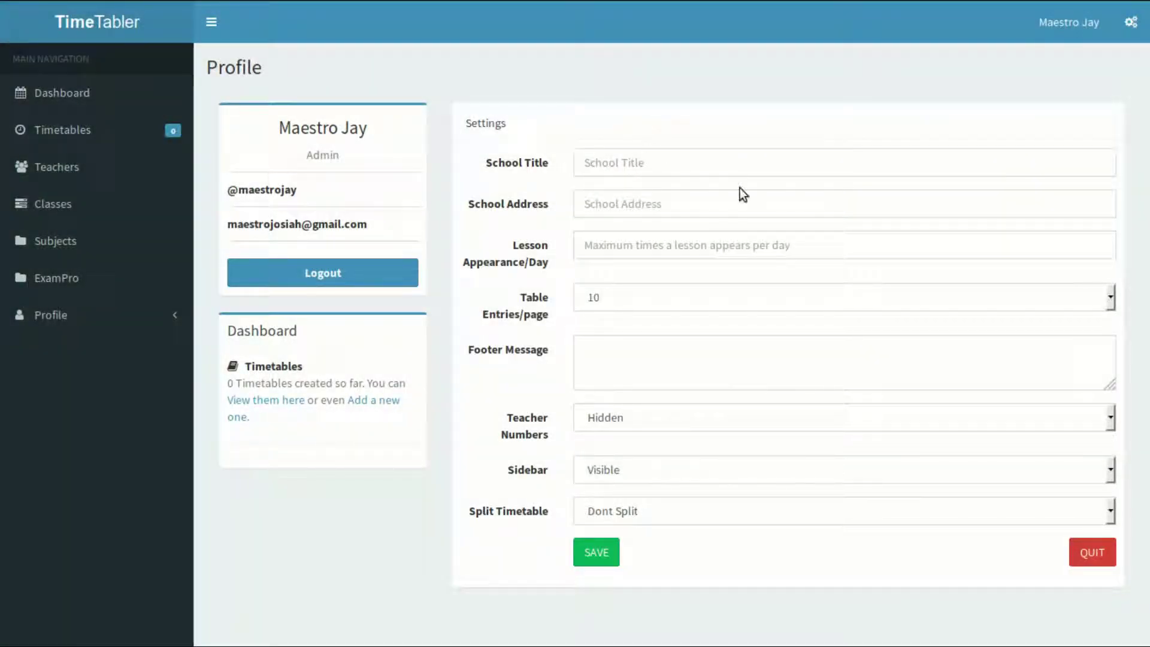
- Enter school title 'Some Nice School Name', the school address, 2 lessons per day and 100 entries per page
click(649, 160)
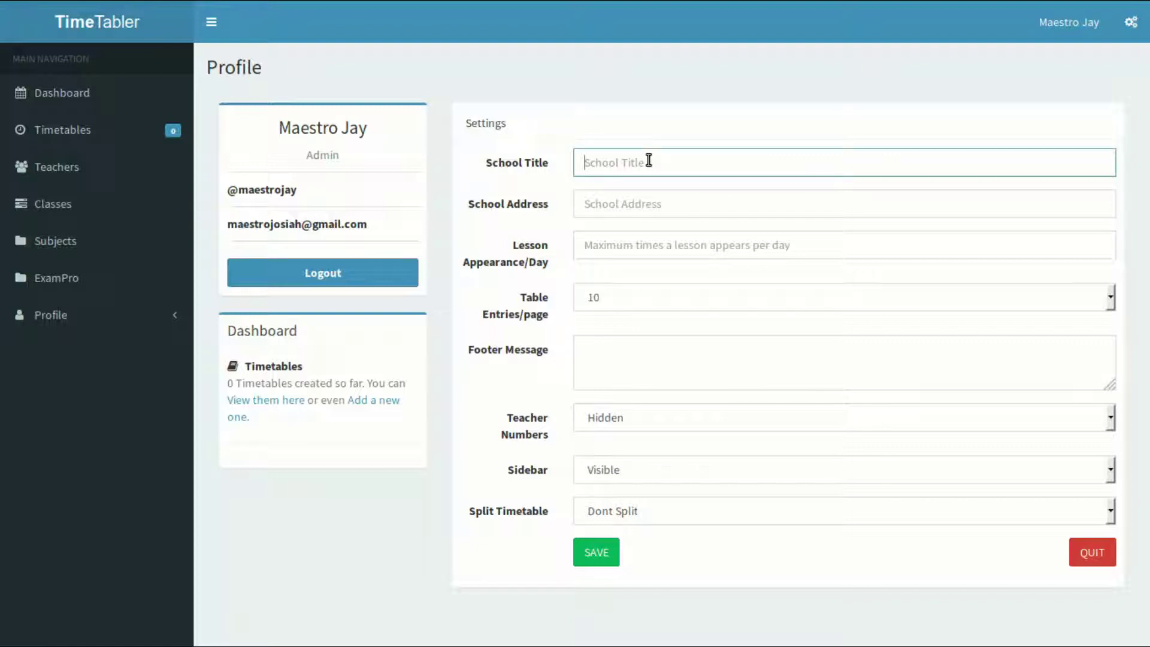
text(Some Nice School Name)
key(Tab)
text(P)
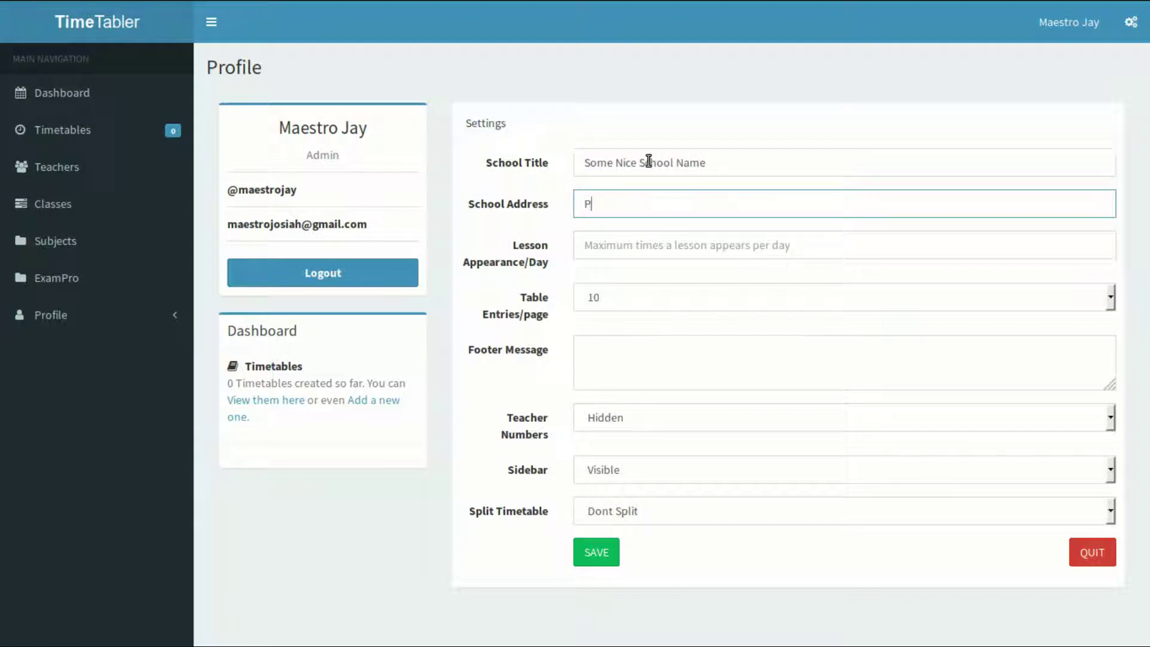
text(.O. Box 2345)
click(731, 245)
text(2)
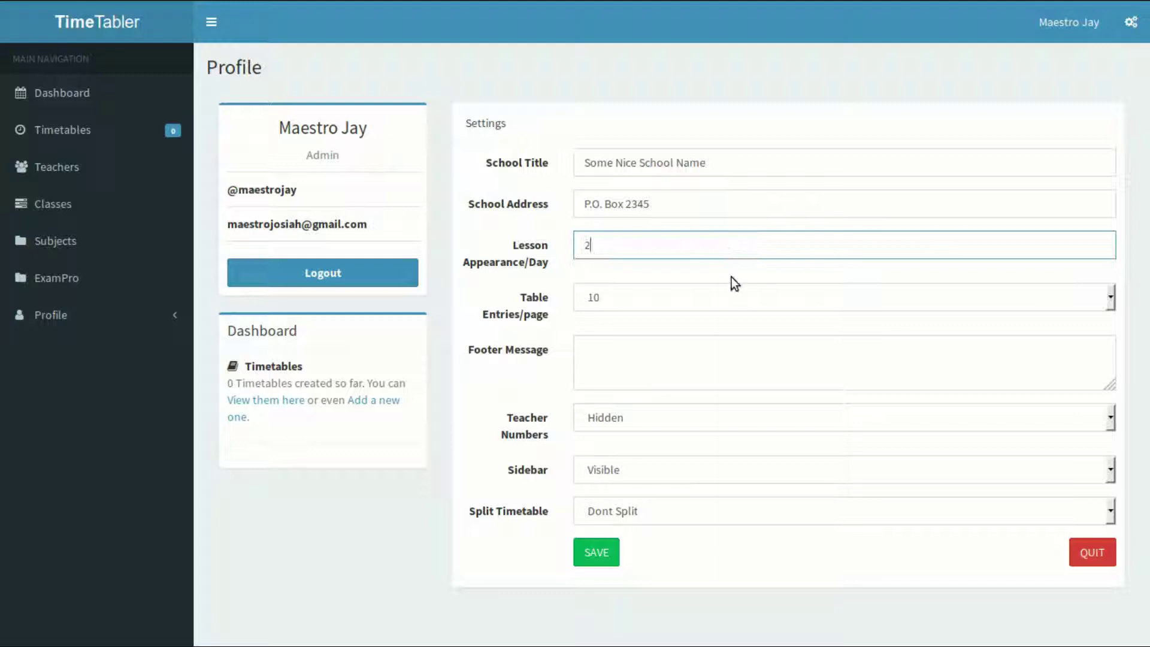
click(717, 298)
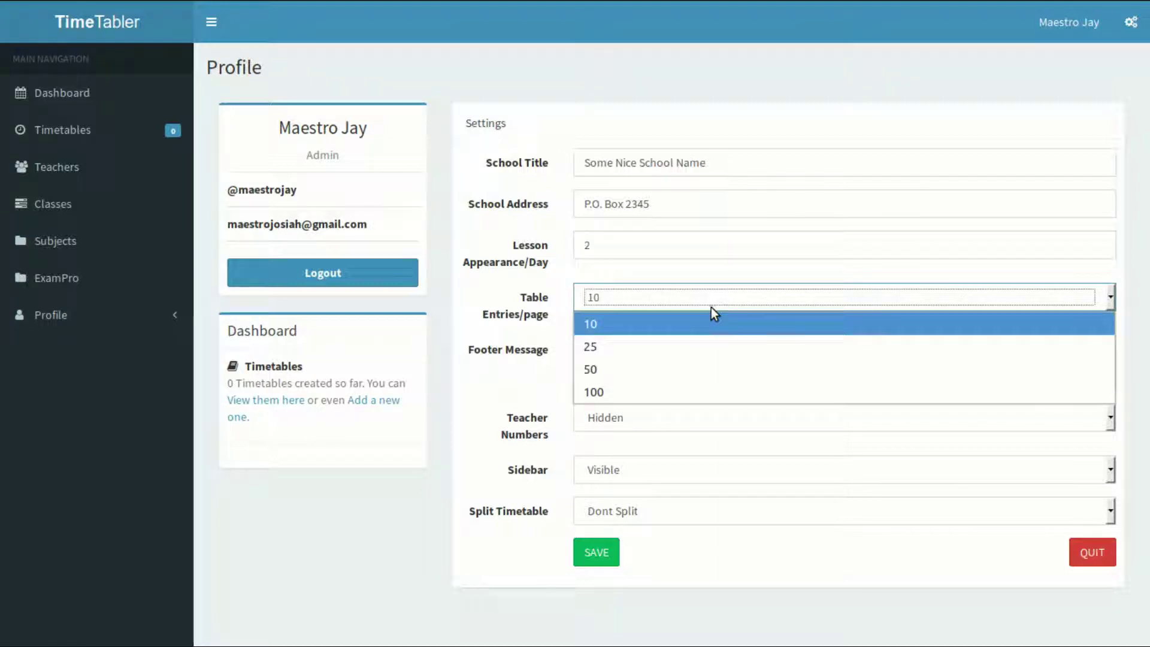
click(658, 389)
- Add a 'Timetable prepared by' footer naming the preparer, and show teacher numbers and the sidebar
click(609, 364)
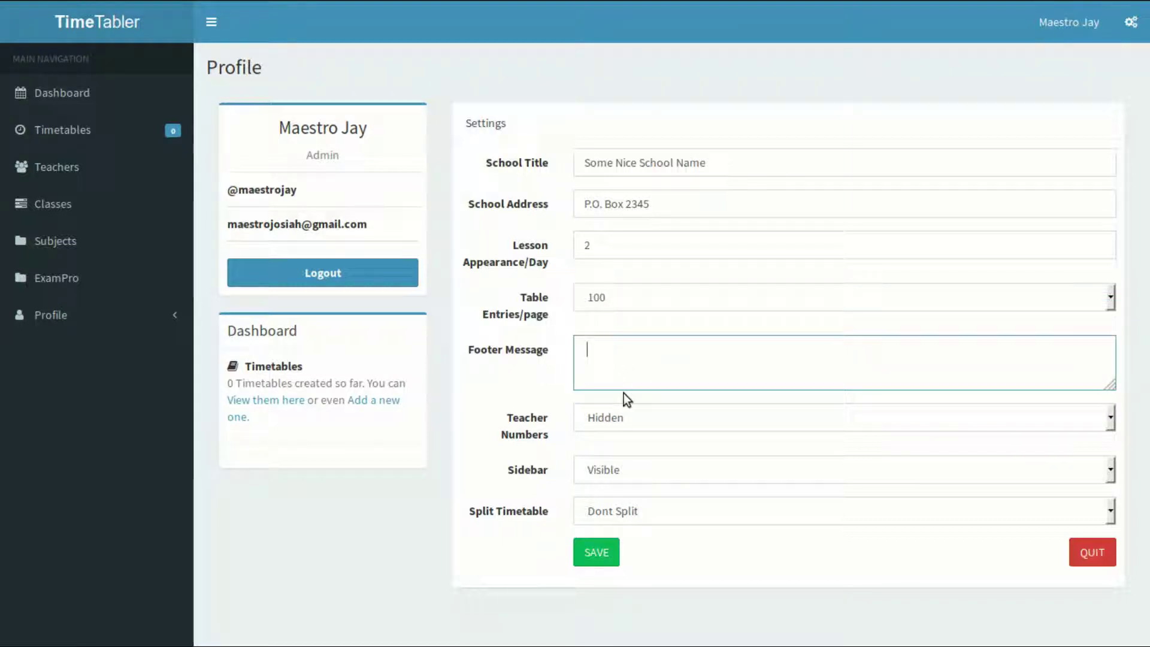
text(Timetable prepare)
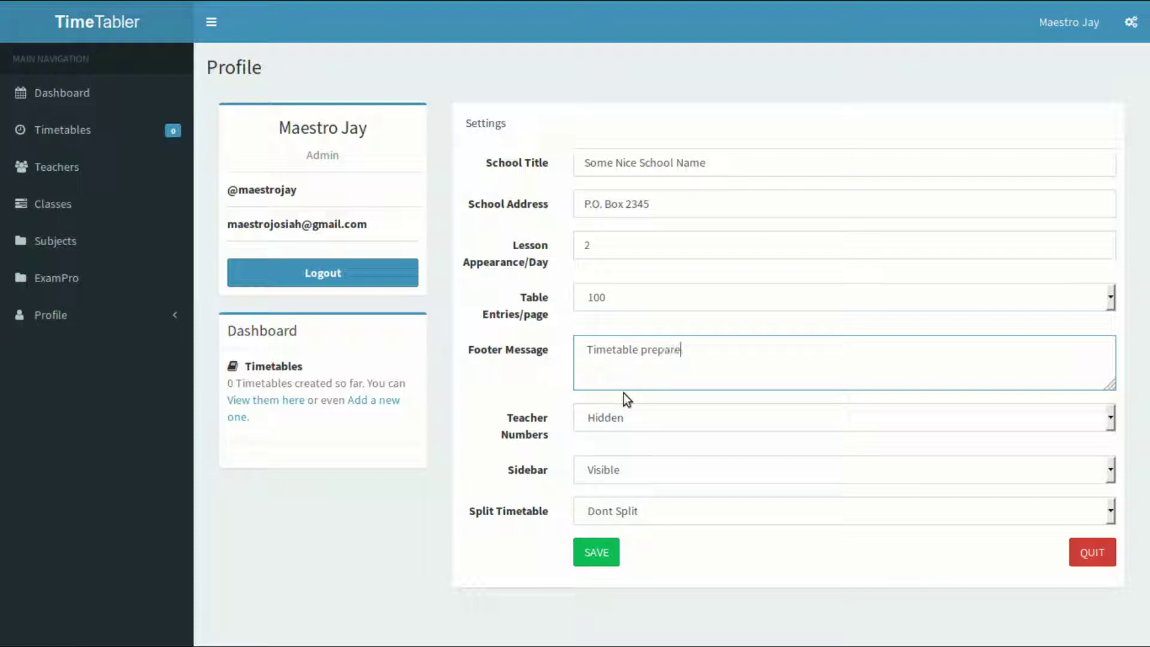
text(d by Maestro)
click(656, 414)
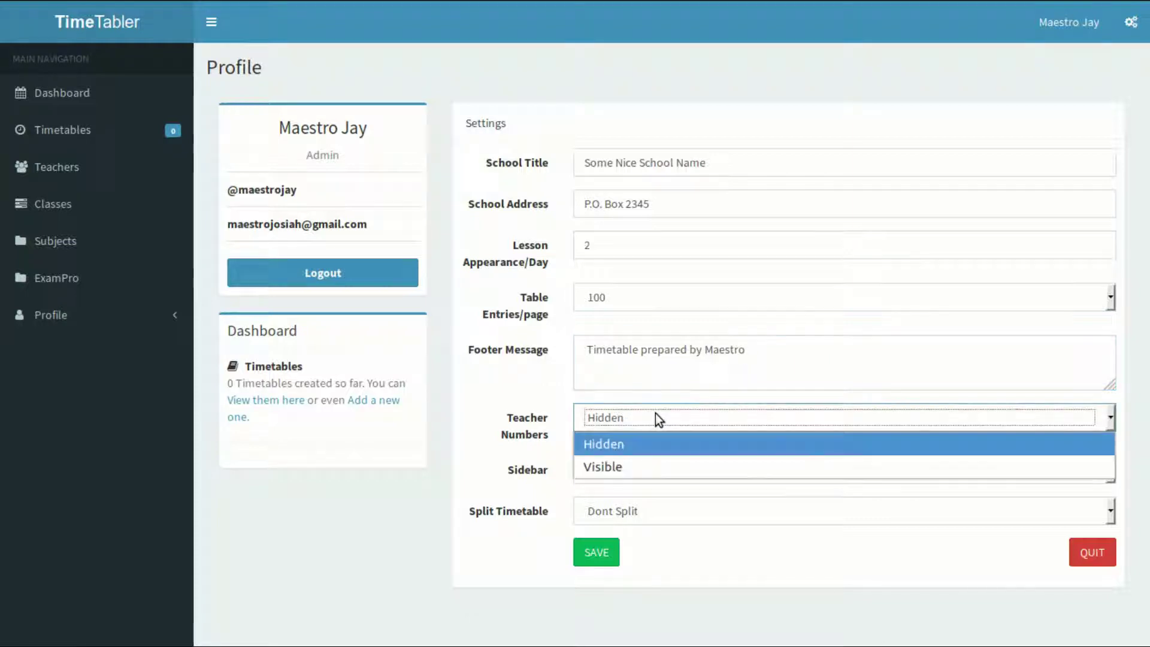
click(662, 467)
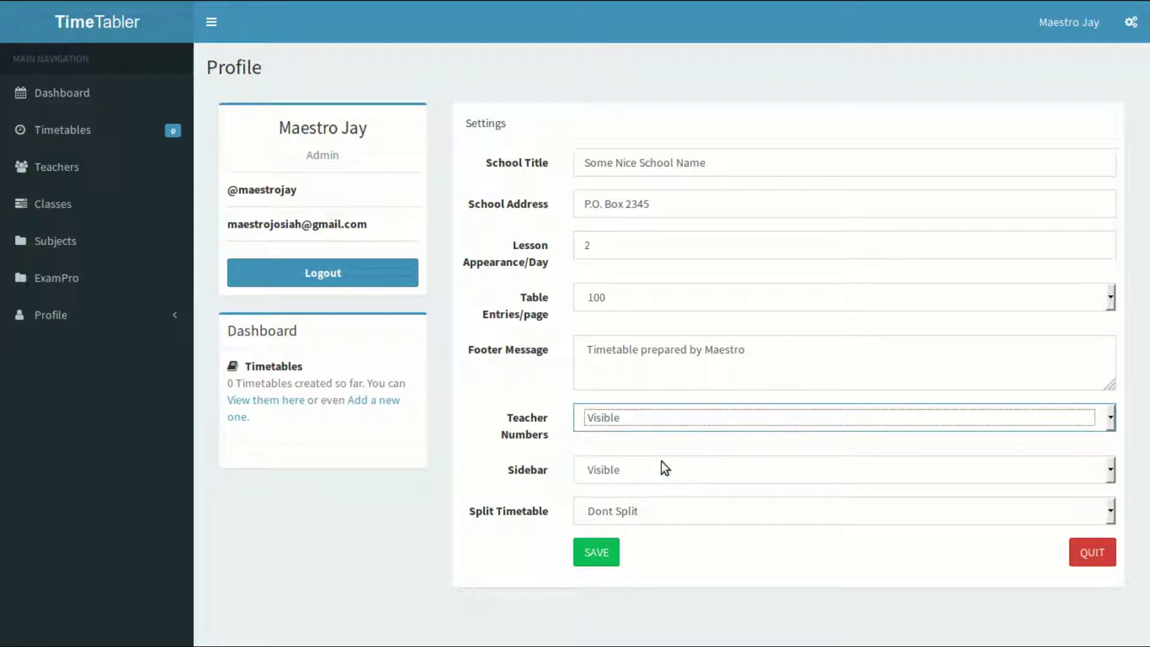
click(664, 473)
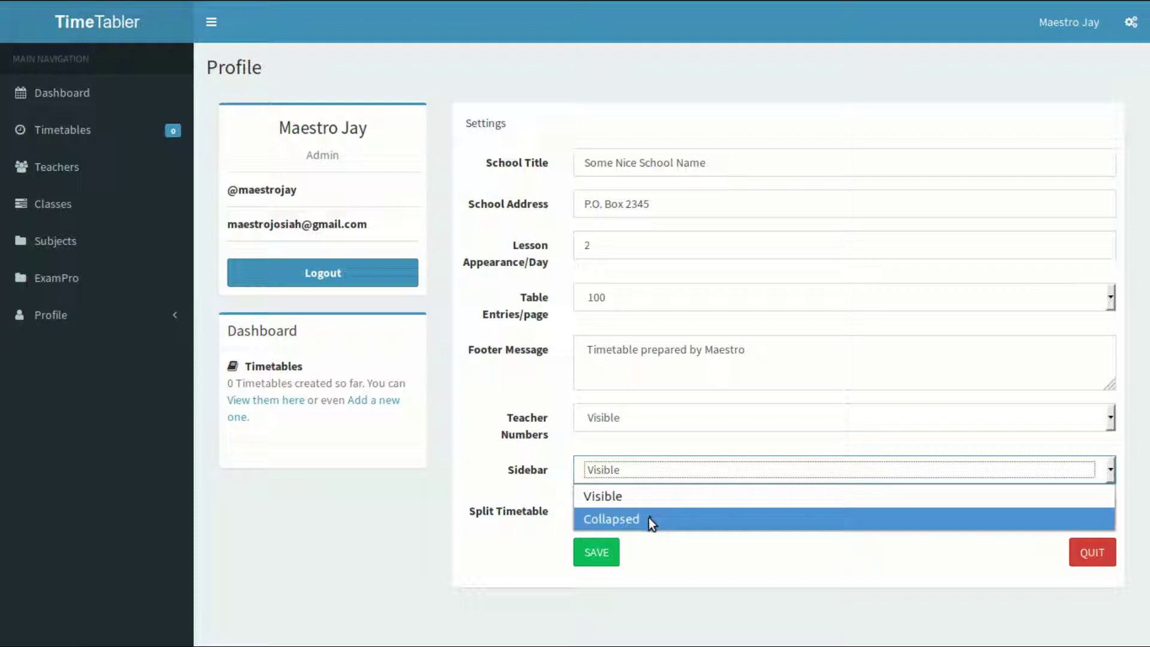
click(641, 502)
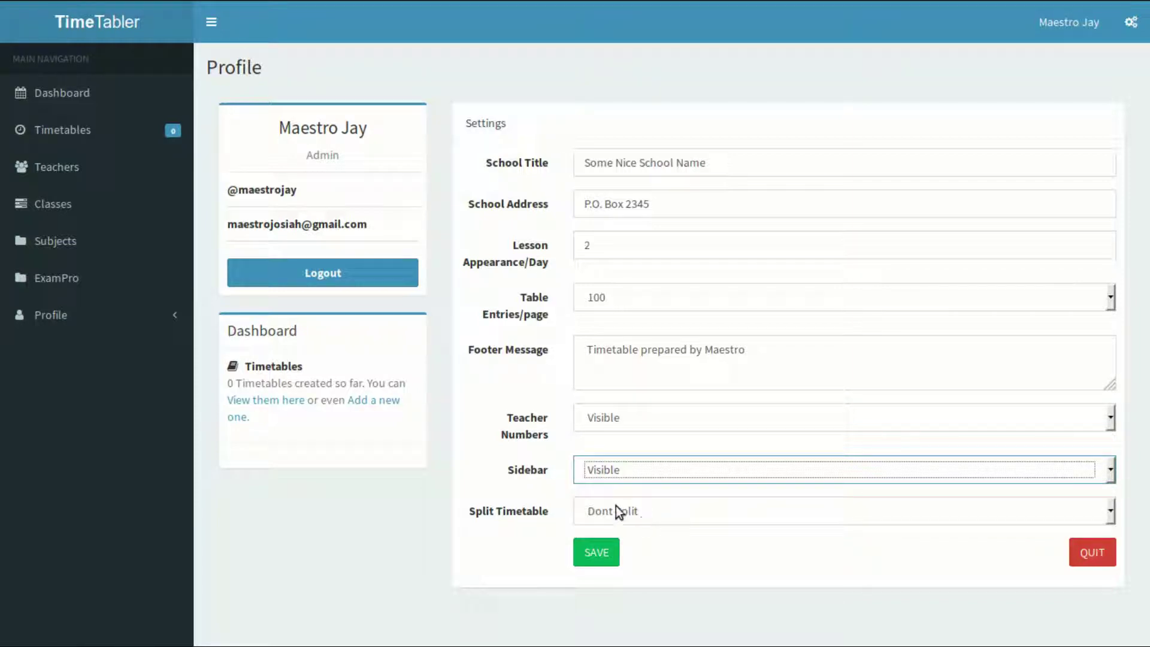
- Set the timetable to Dont Split and save the profile settings
click(620, 522)
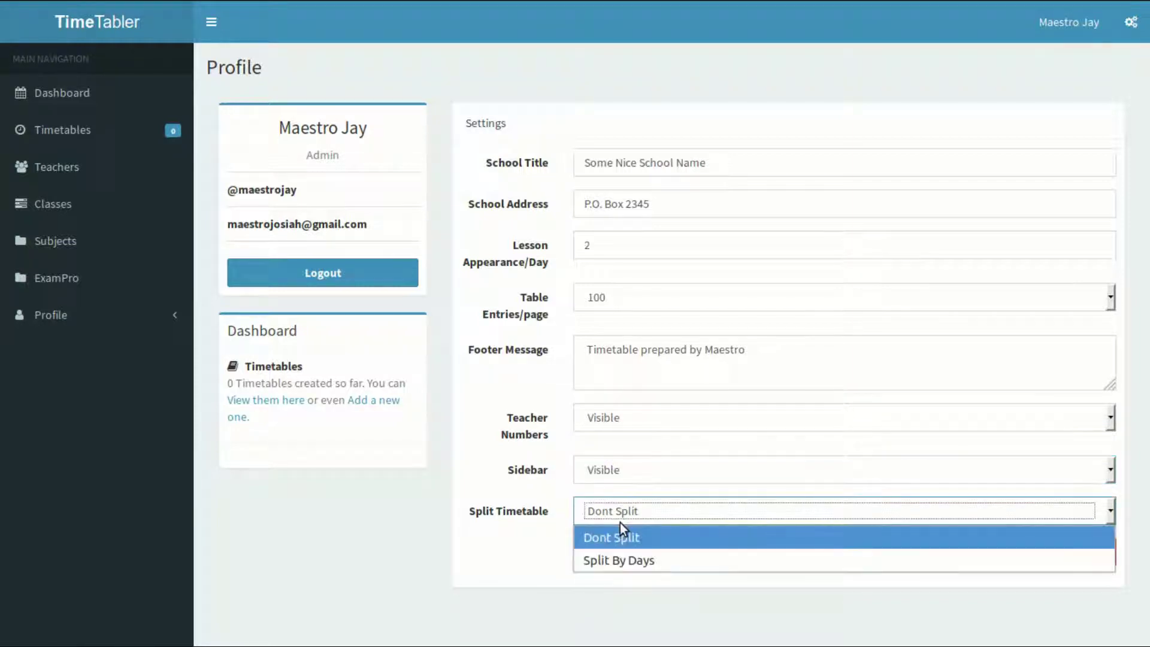
click(652, 559)
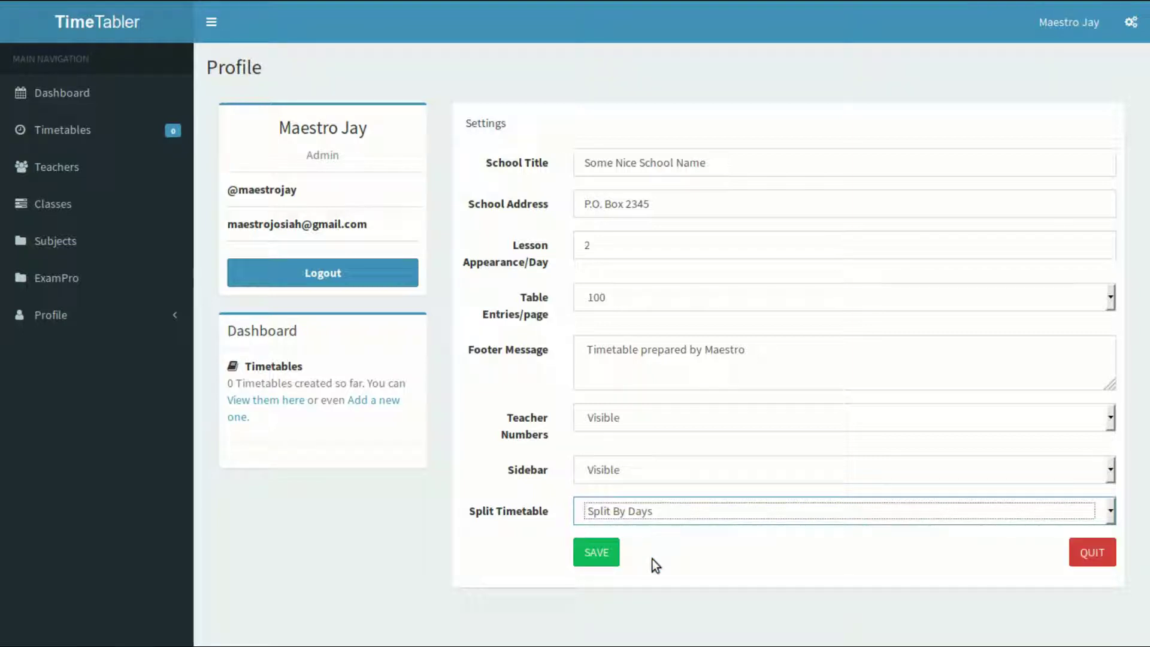
click(651, 515)
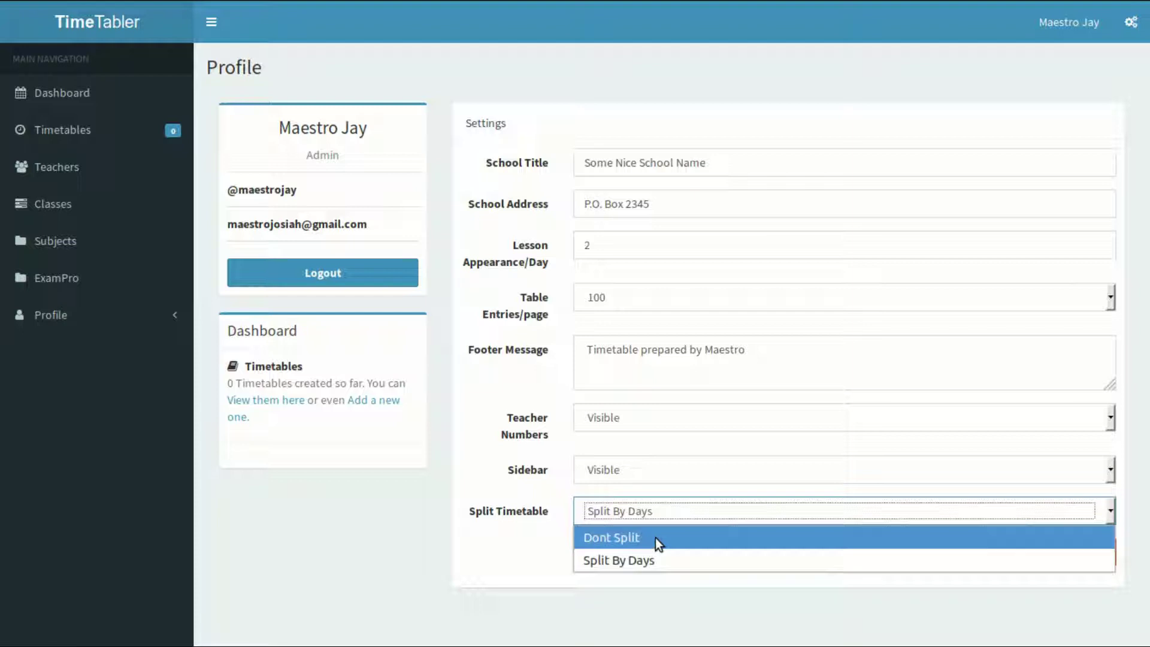
click(655, 538)
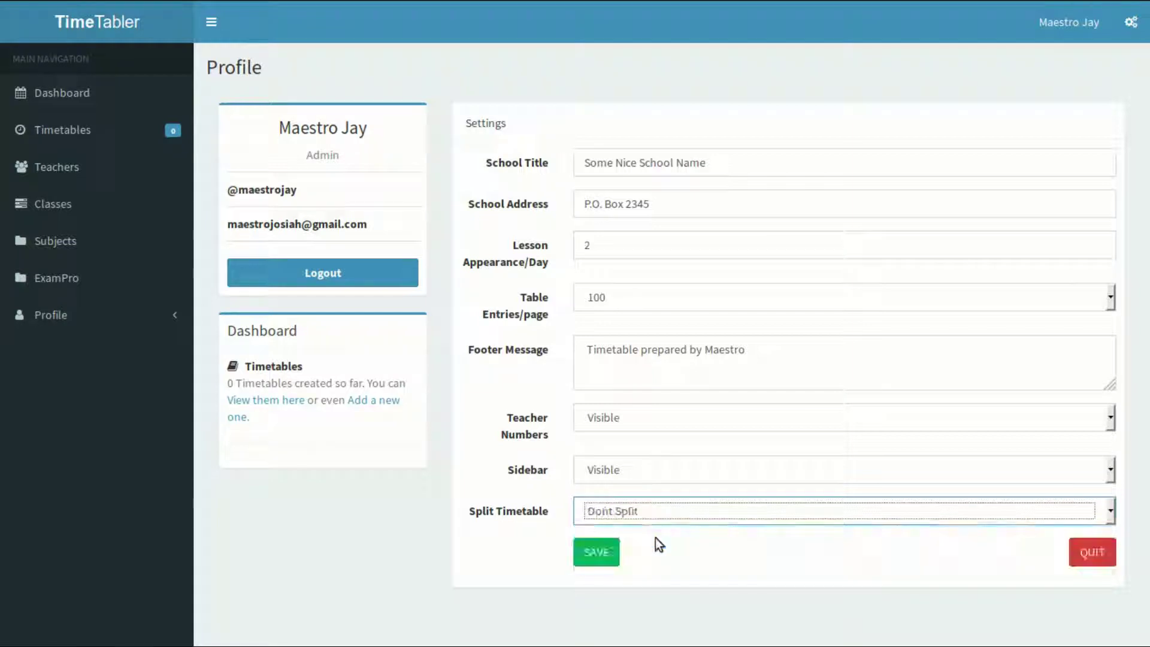
click(610, 556)
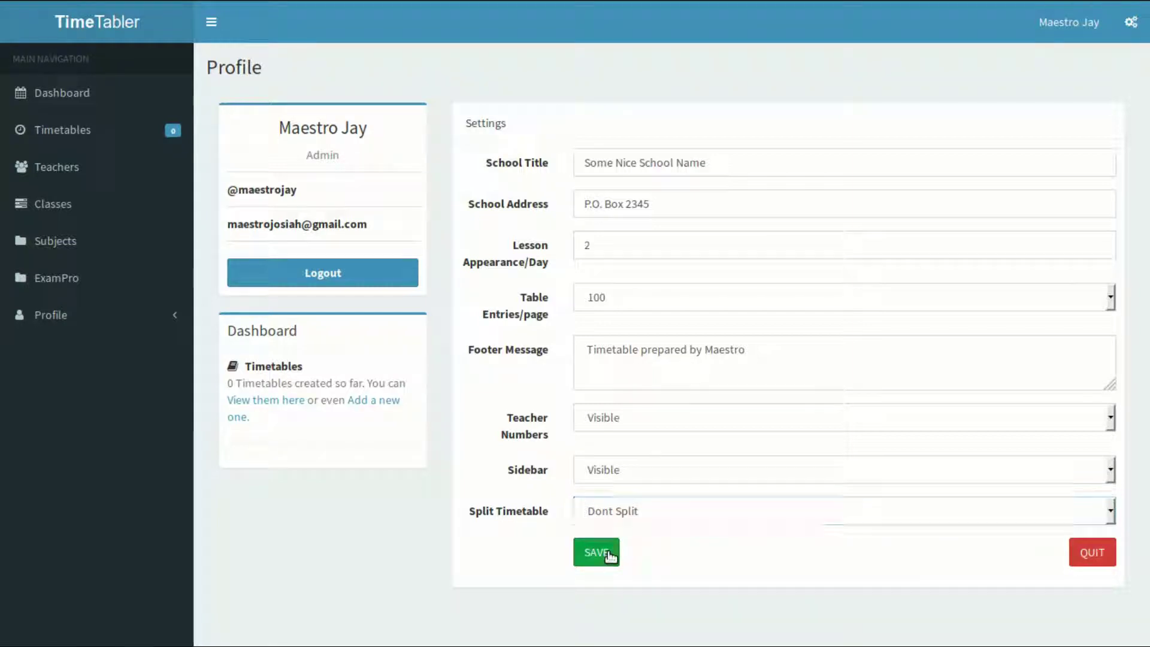
- Create 'Upper Primary Timetable' with classes starting at 08:10
click(1106, 554)
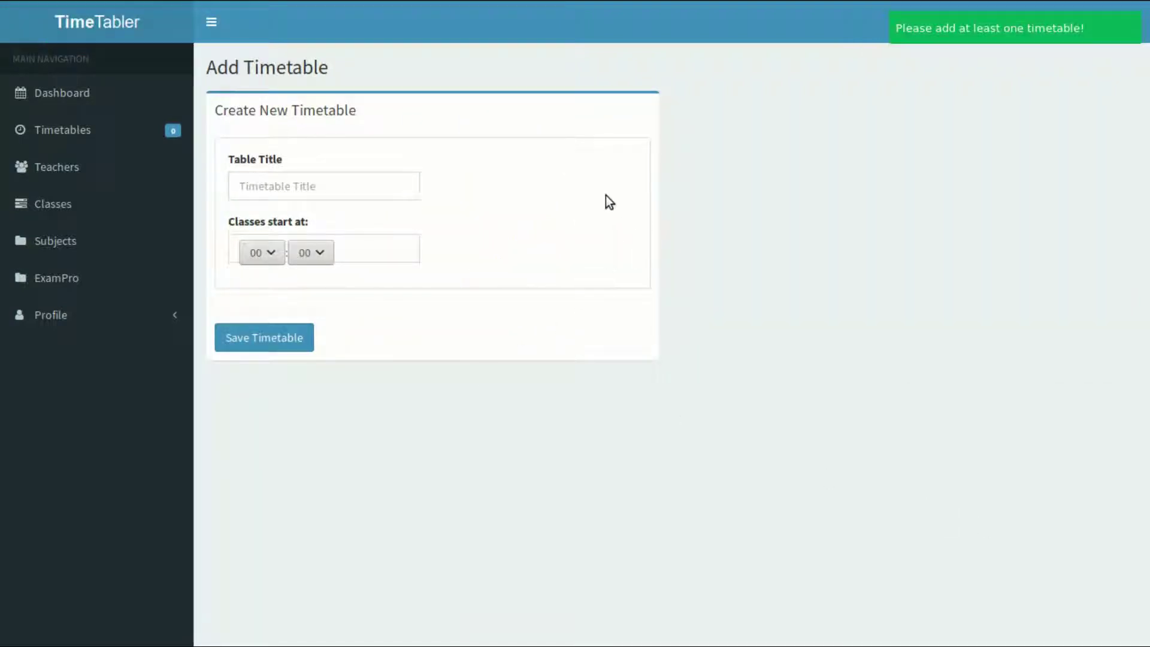
click(270, 186)
click(281, 221)
click(277, 254)
click(261, 458)
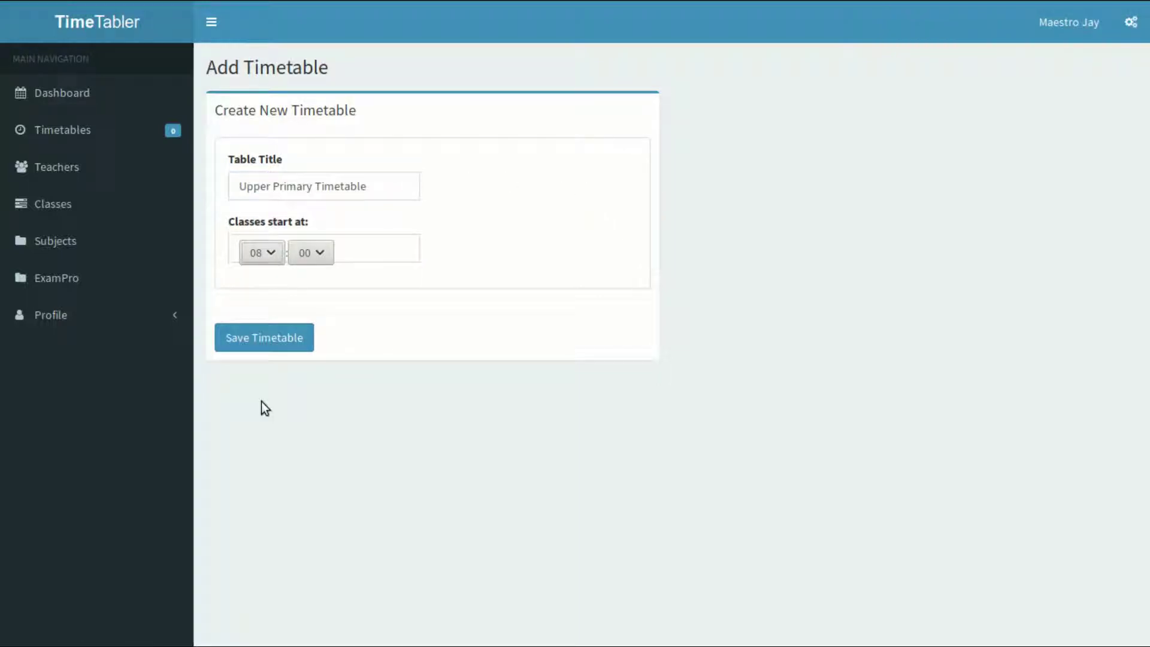
click(302, 251)
click(315, 491)
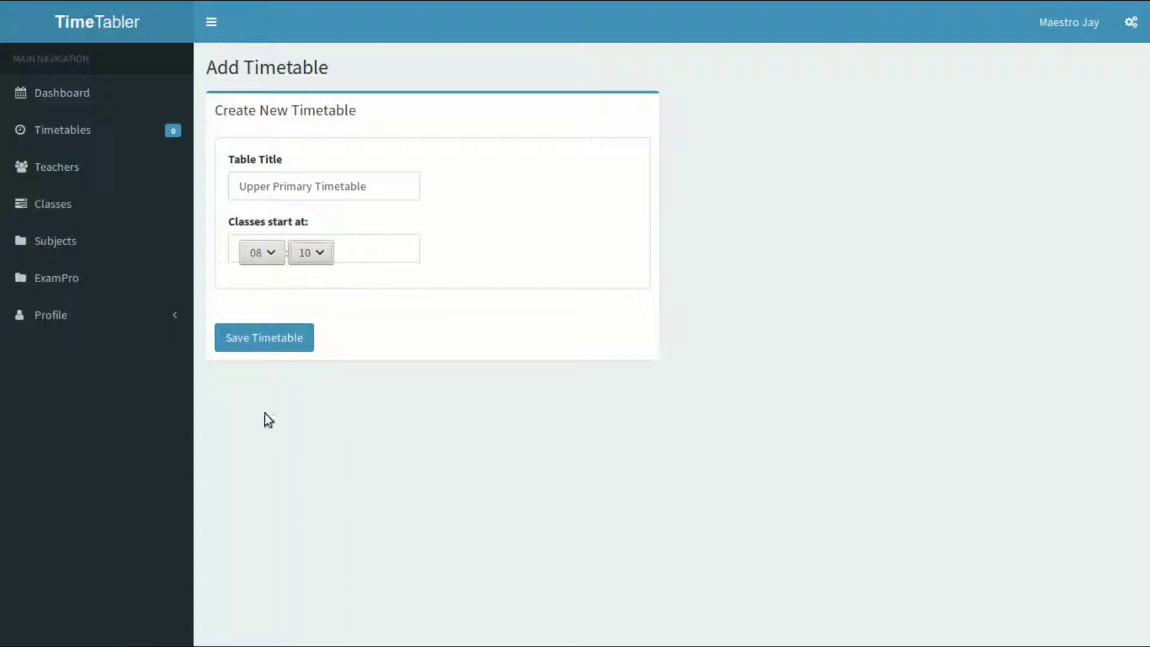
click(253, 340)
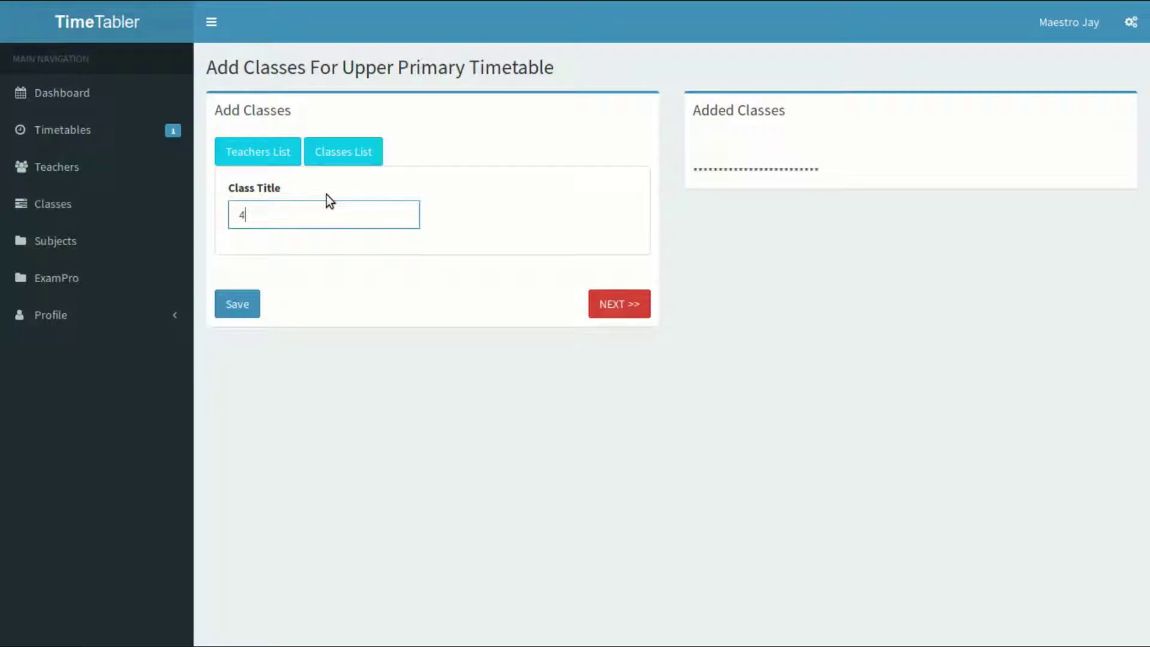
- Save classes 4, 5, 6, 7 and 8, then check the classes list before continuing
key(Return)
text(5)
key(Return)
text(6)
key(Return)
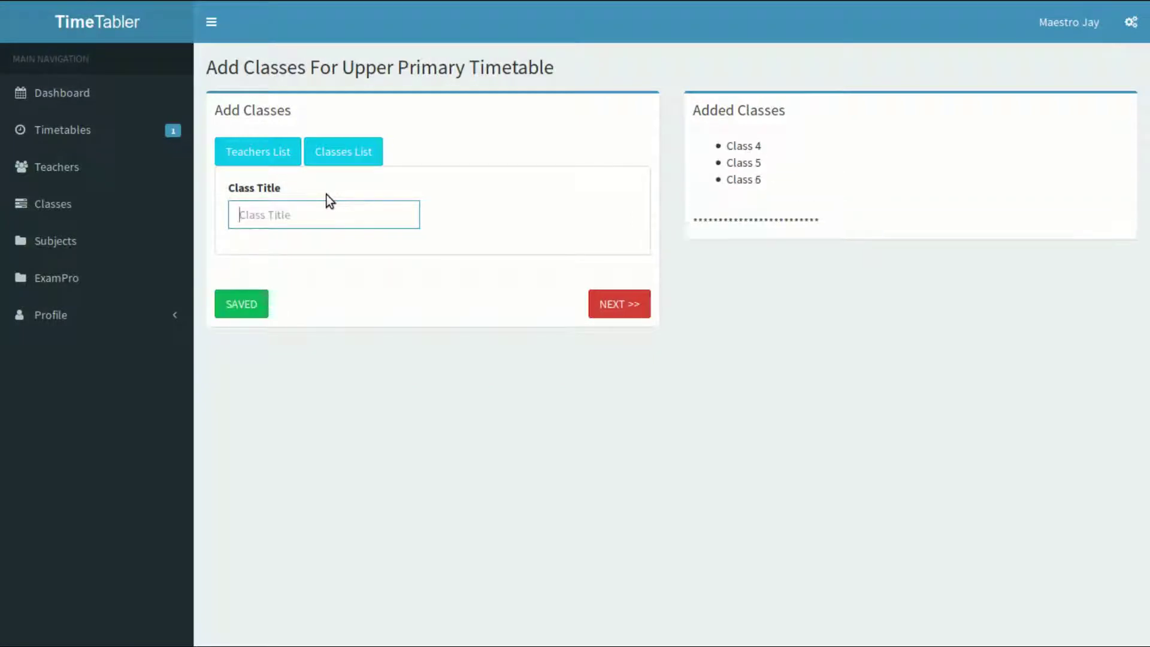
text(7)
key(Return)
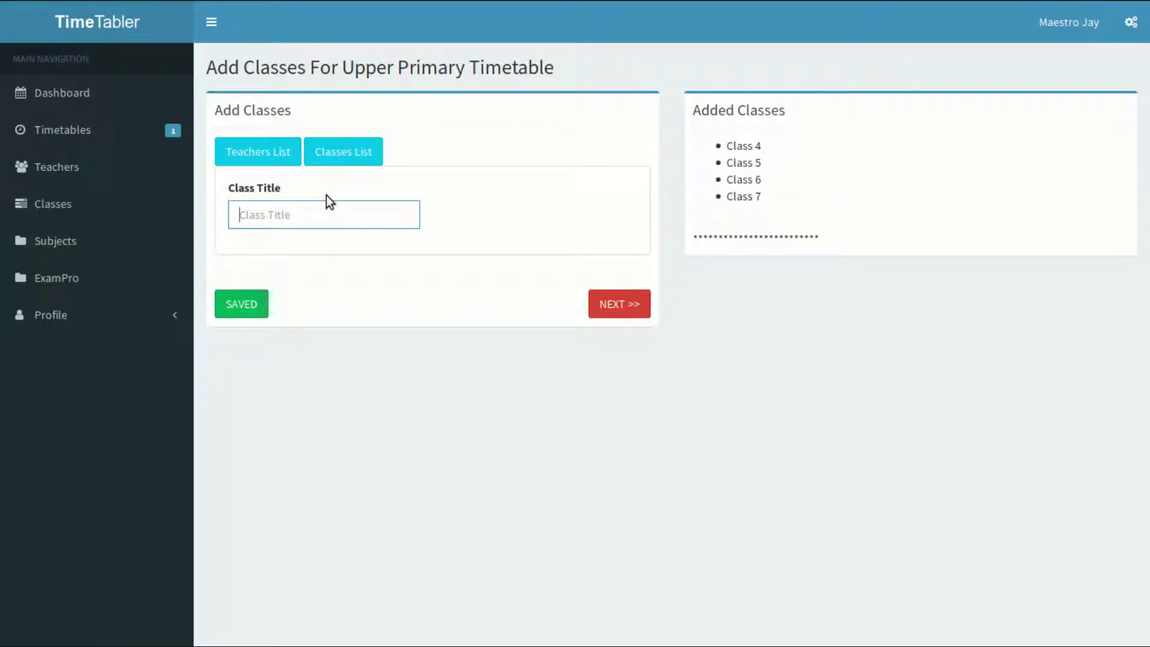
text(8)
click(238, 307)
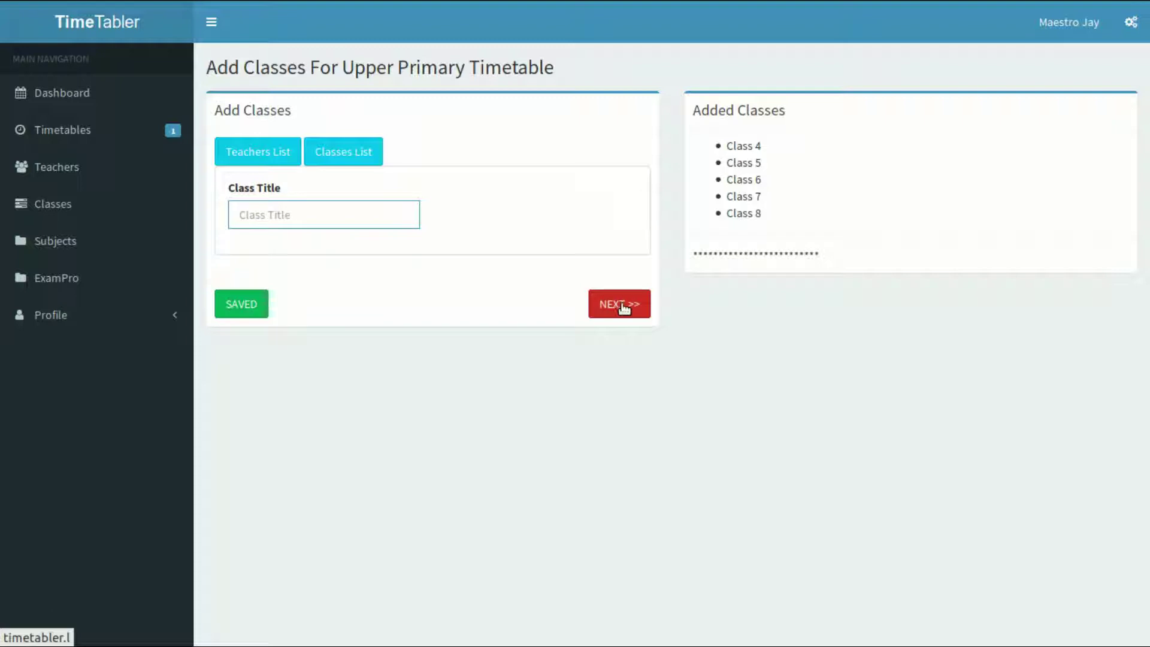
click(328, 154)
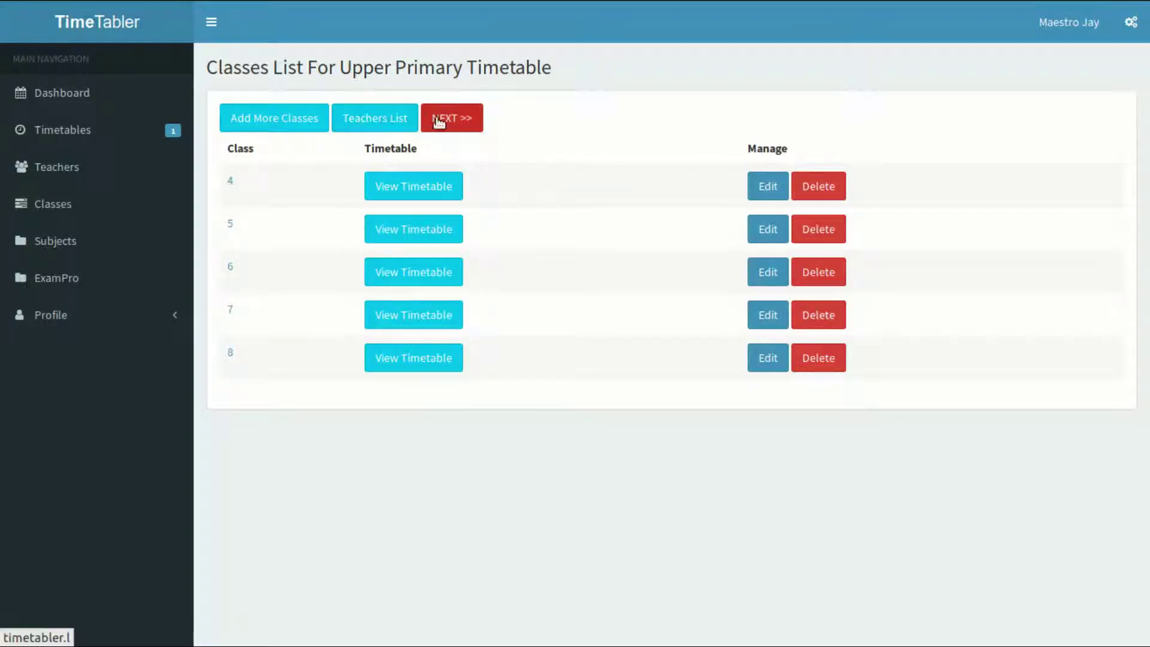
click(463, 126)
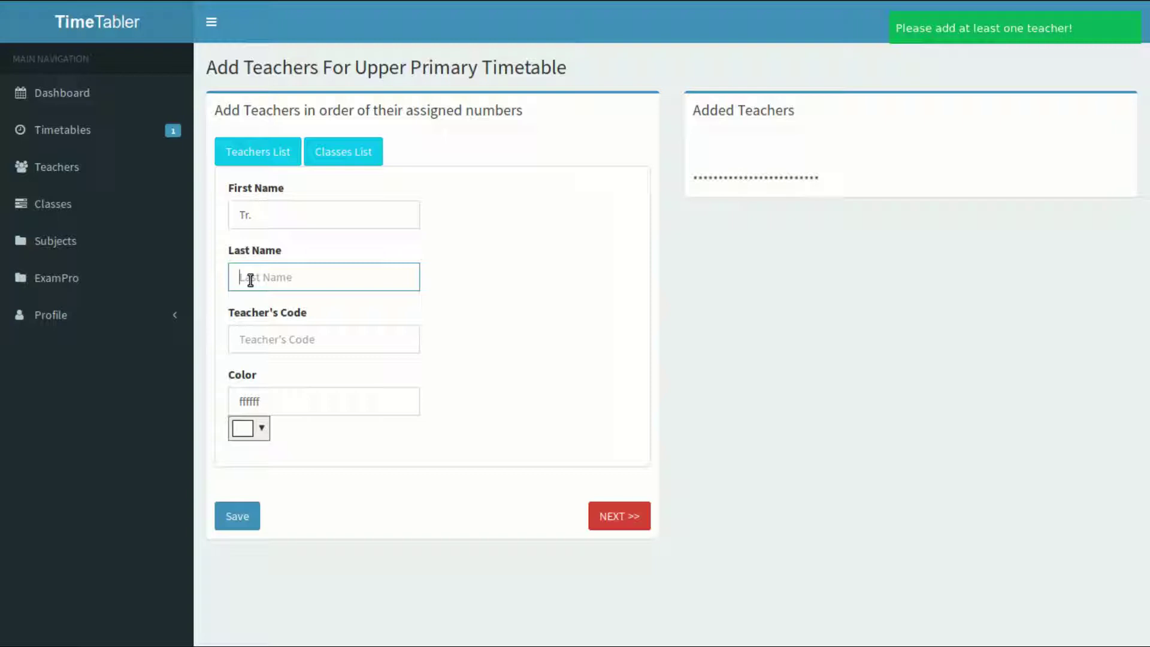
- Add the first teacher with code 1 and light pink colour #f2c6bc
text(First)
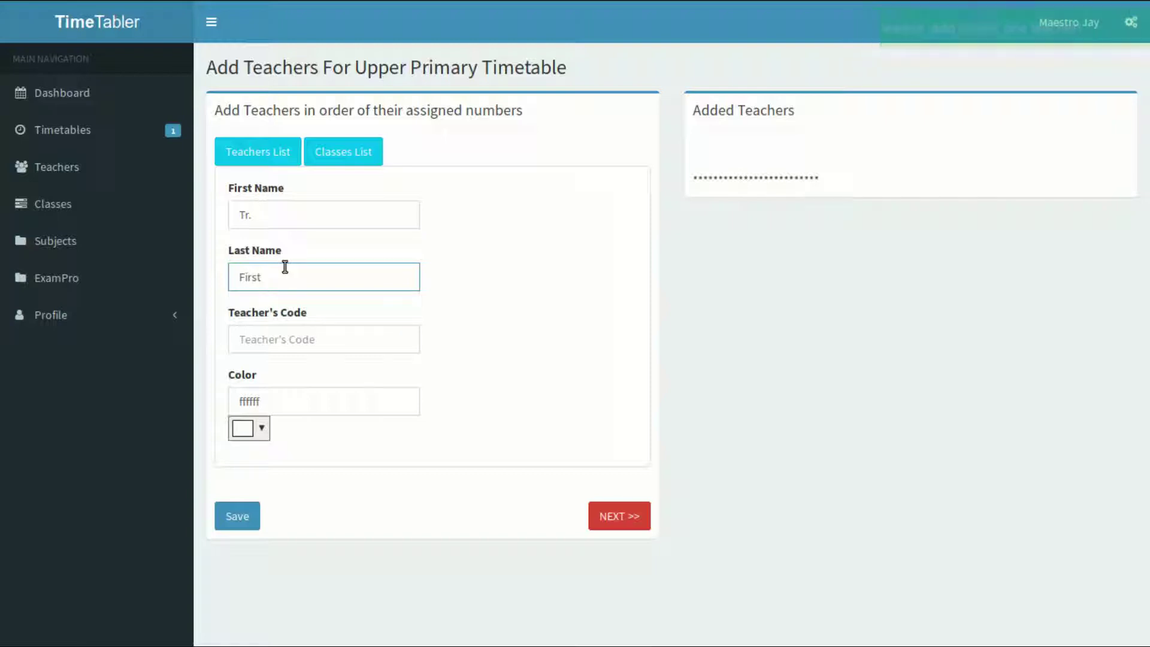
click(287, 216)
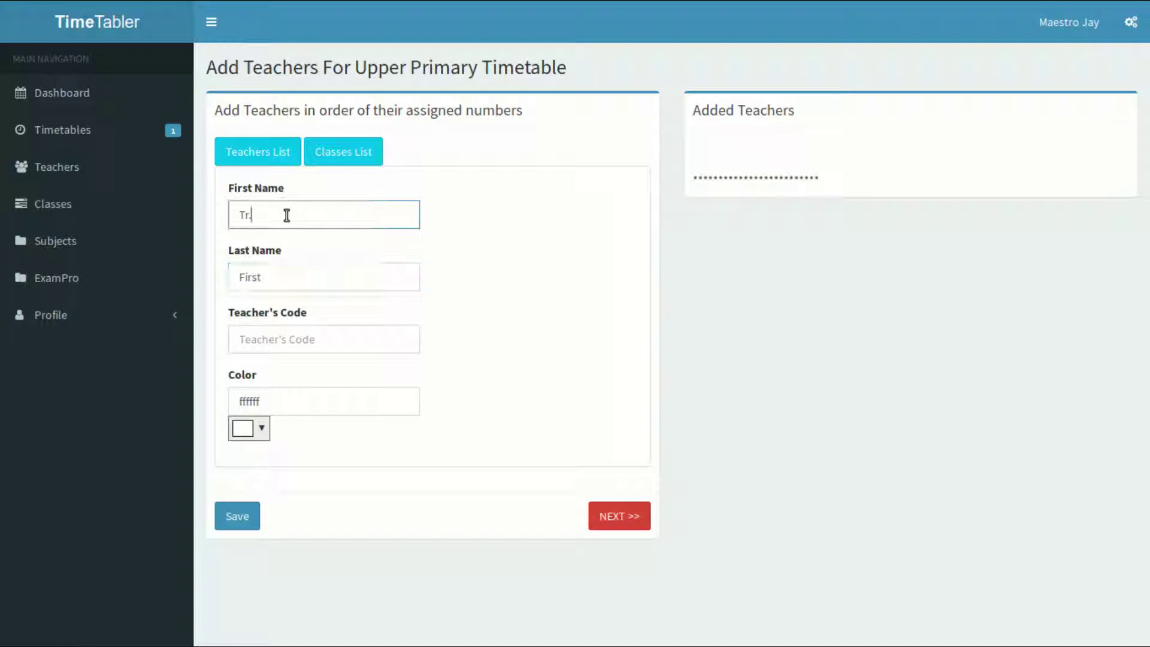
click(290, 283)
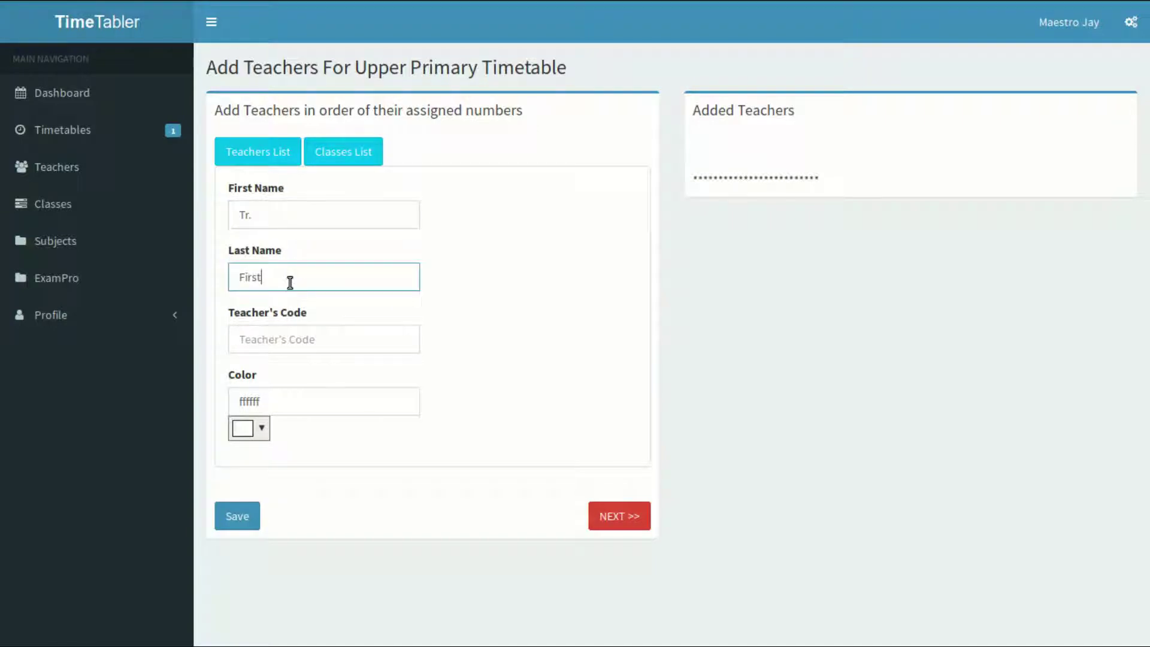
click(294, 338)
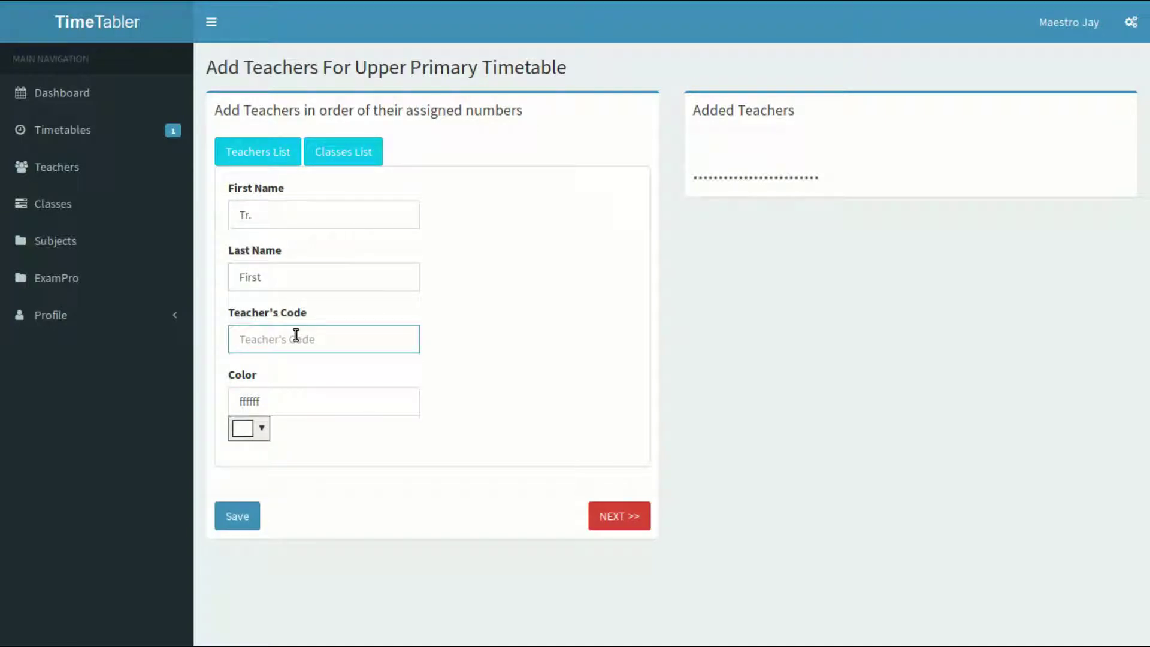
text(1)
drag(248, 335, 230, 331)
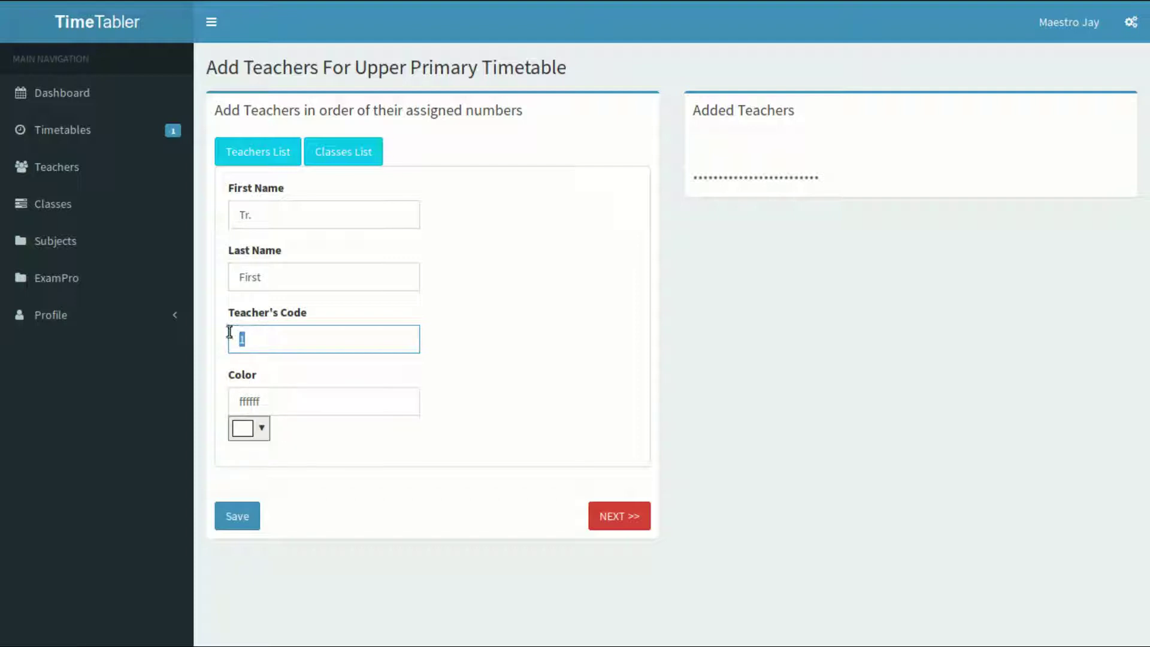
click(279, 339)
click(243, 428)
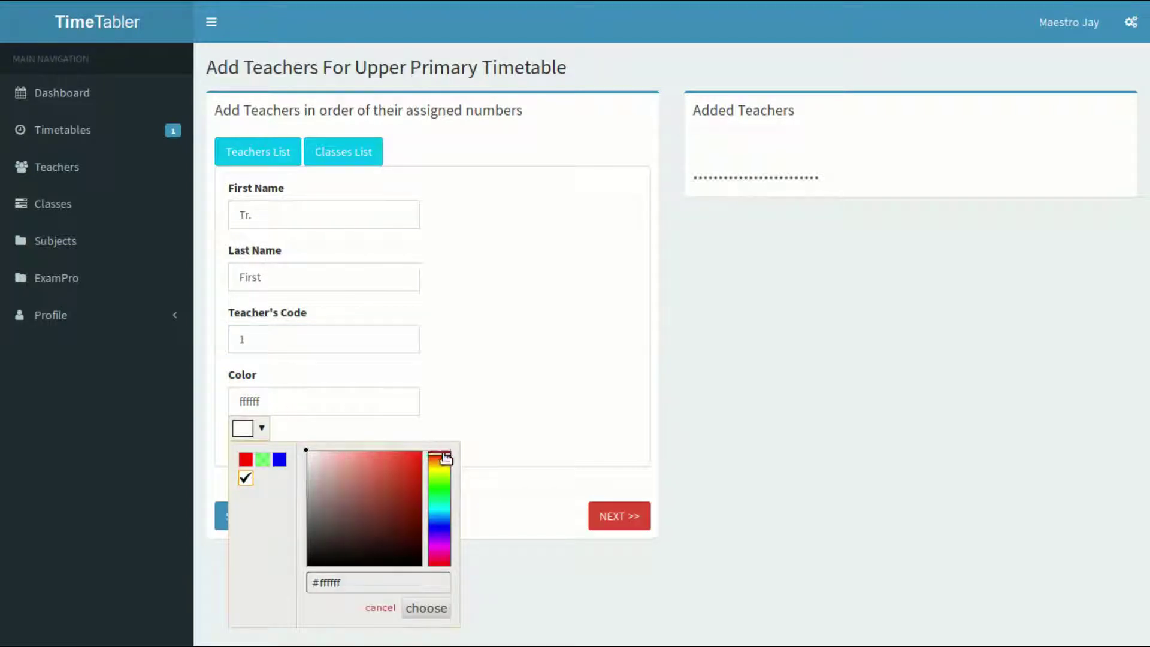
click(332, 456)
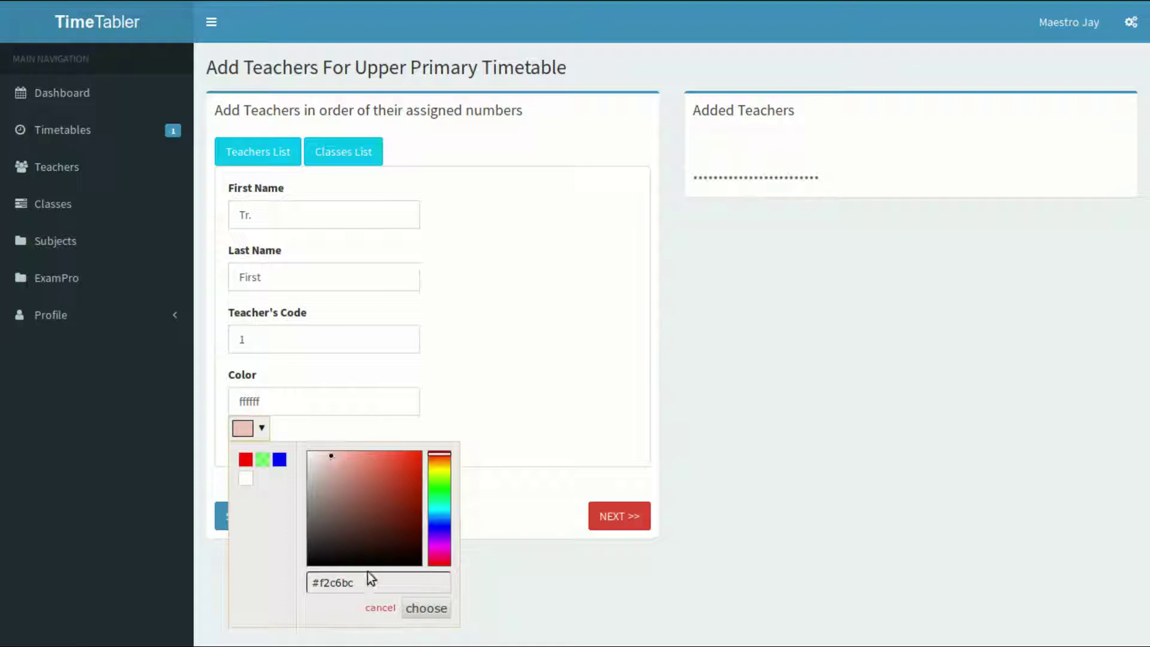
click(425, 609)
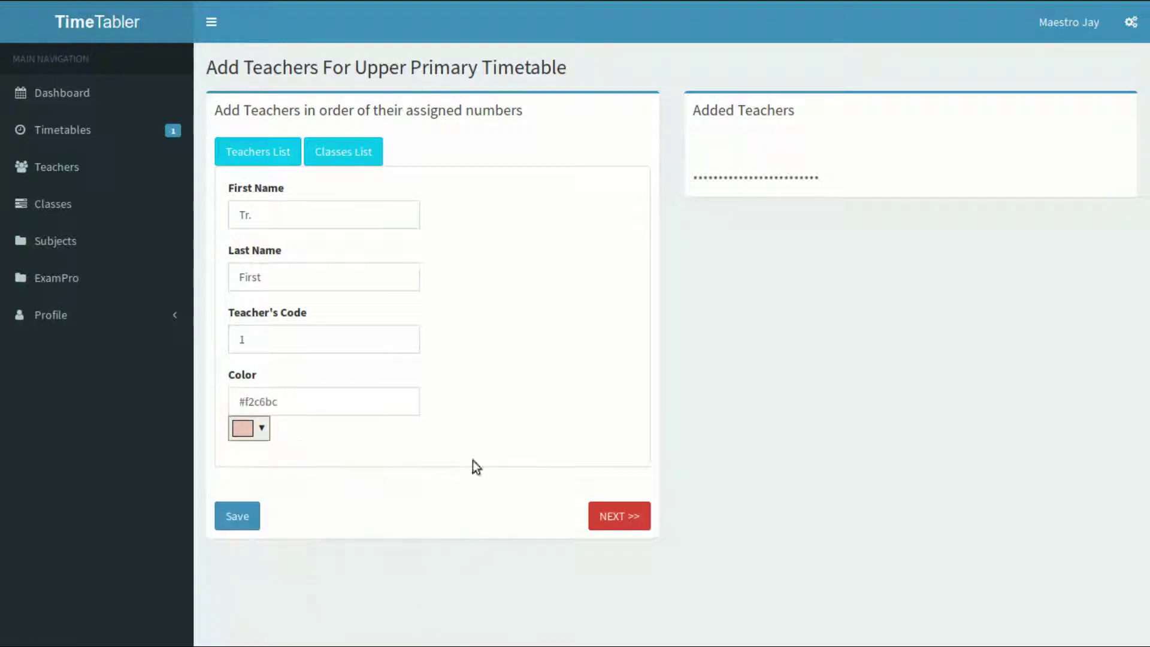
click(246, 517)
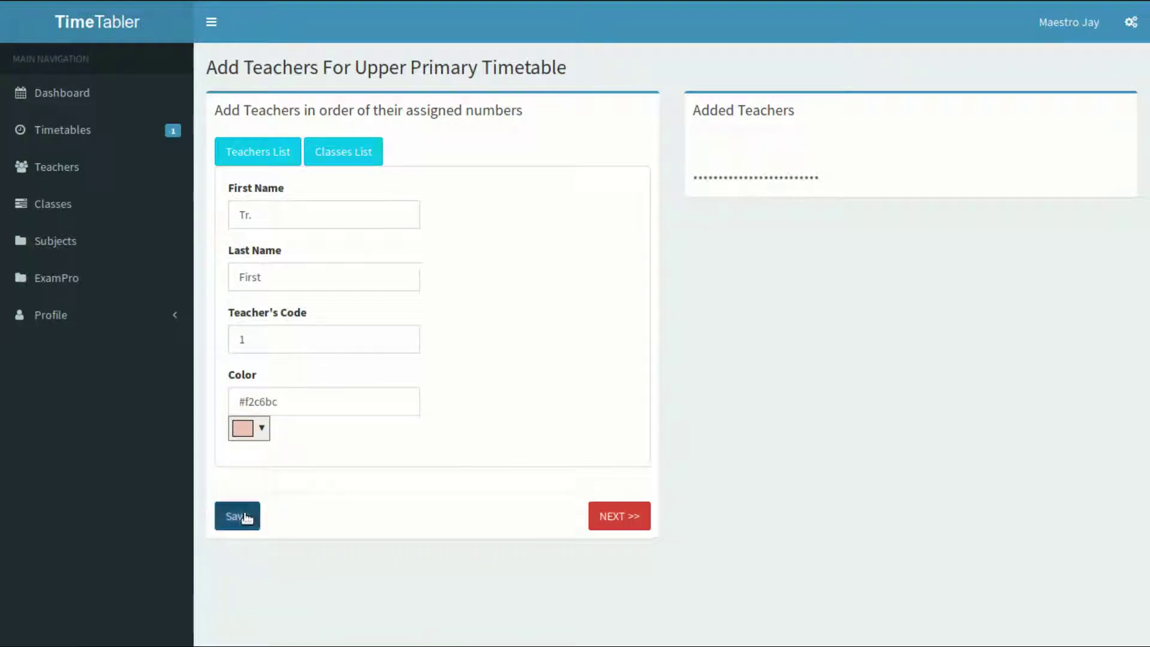
- Review the list of all ten teachers for this timetable
drag(359, 151, 312, 180)
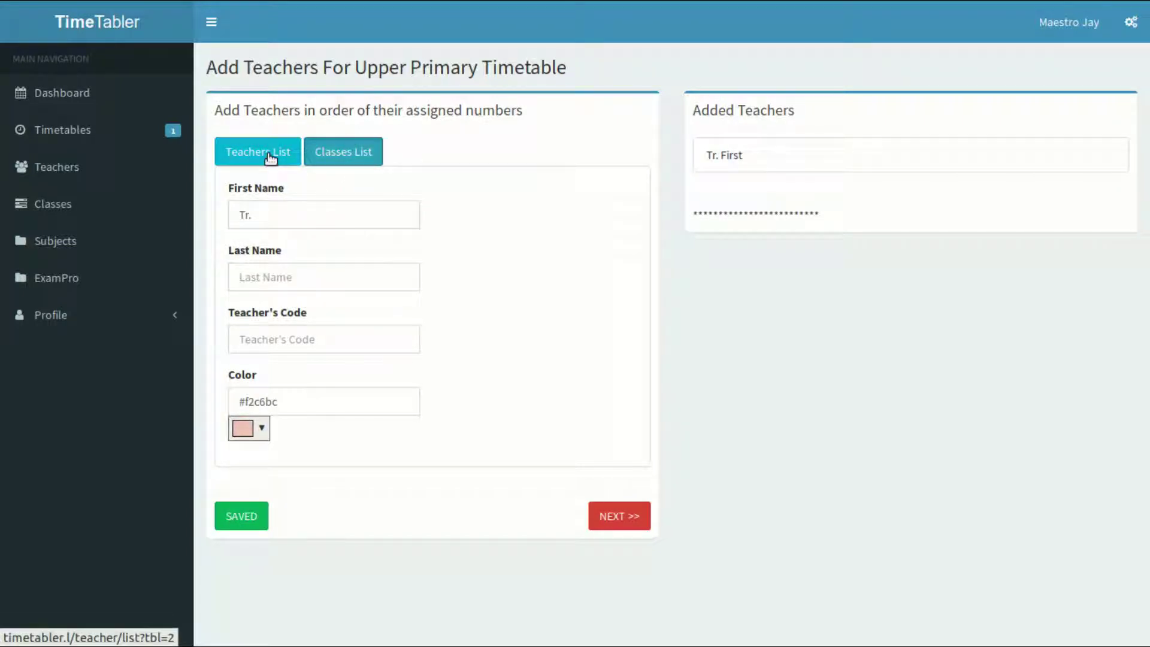
click(270, 158)
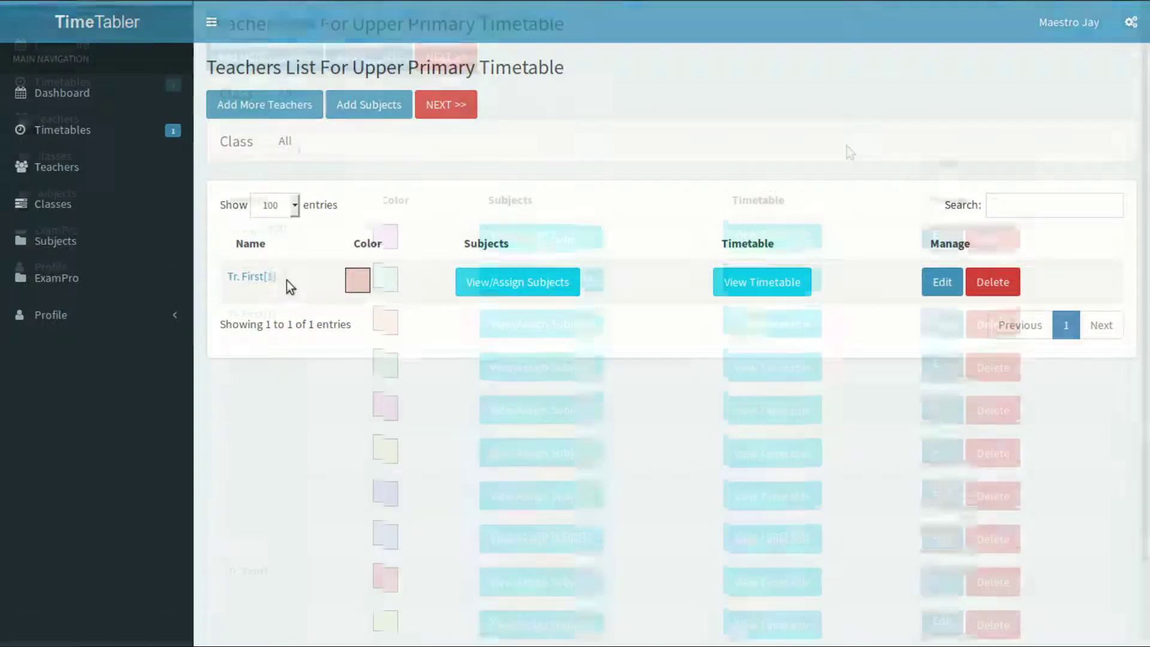
scroll(848, 151, down, 1)
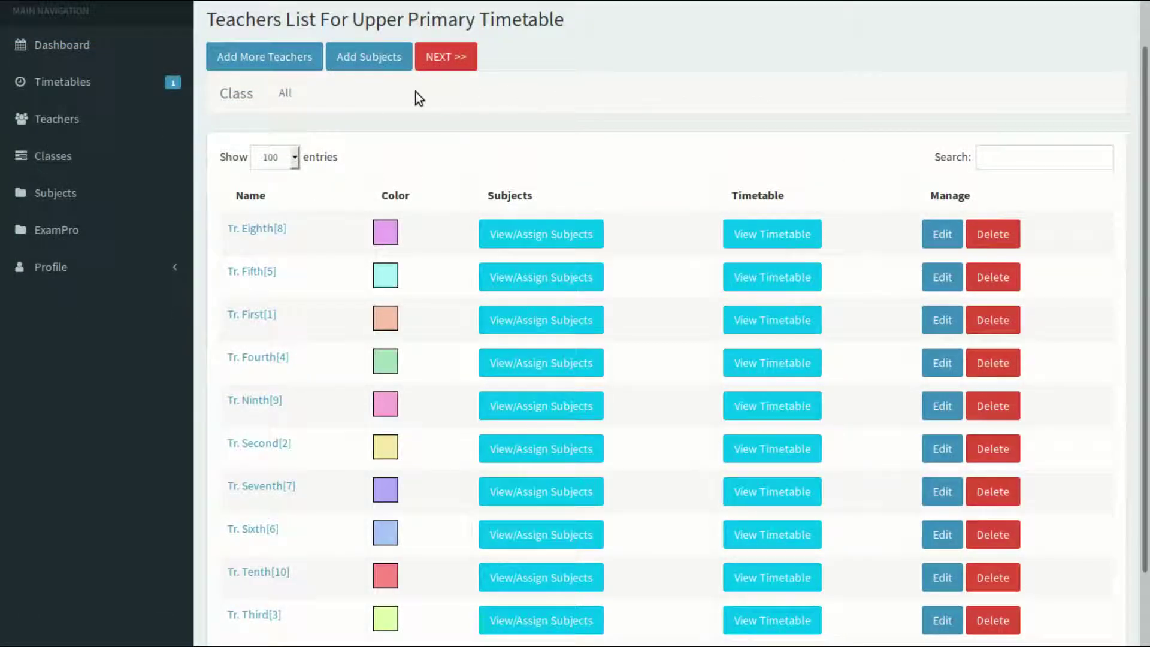
scroll(484, 133, down, 1)
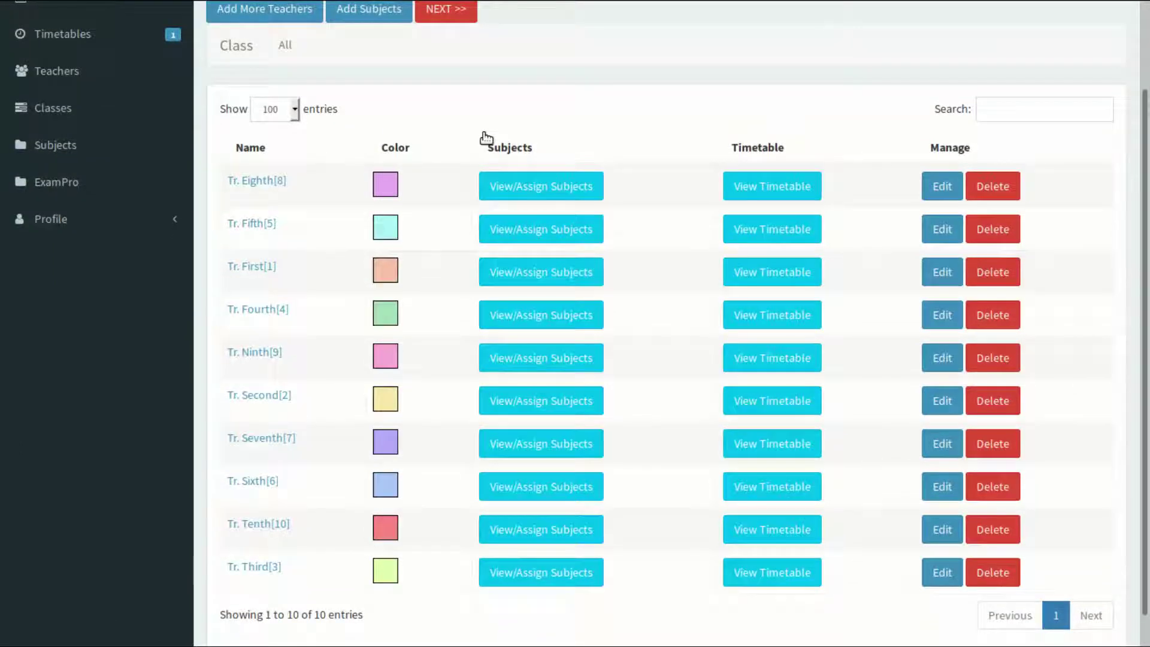
scroll(485, 136, up, 1)
- Add Music and Art as subjects 7 and 8, then proceed to the time plan
click(444, 58)
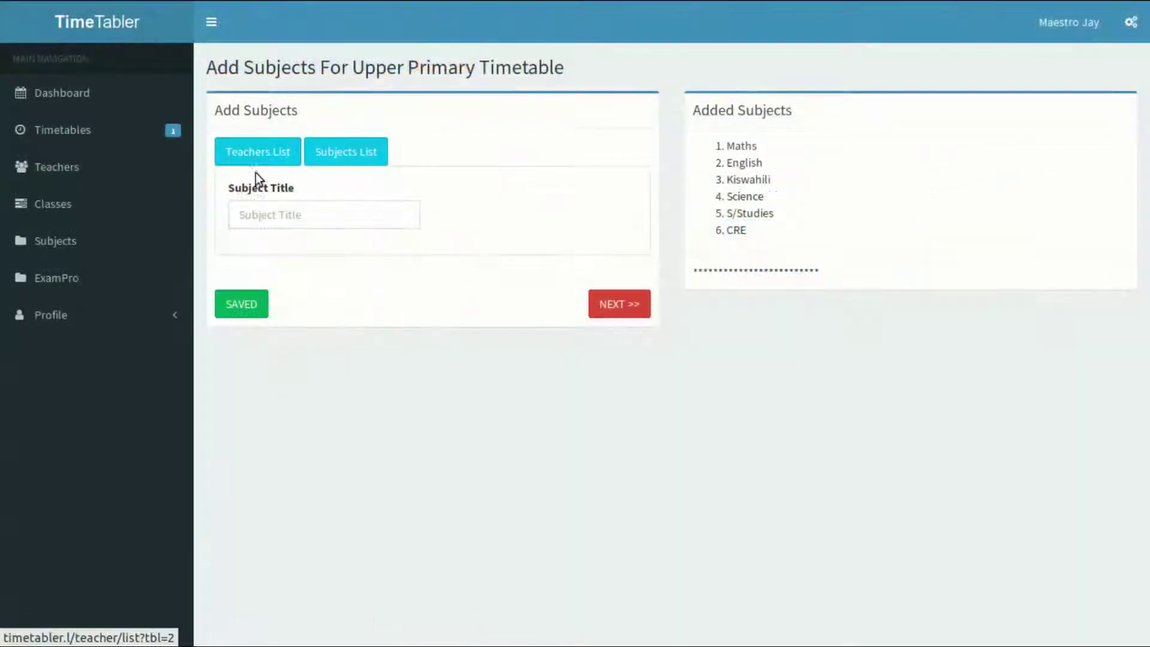
click(253, 214)
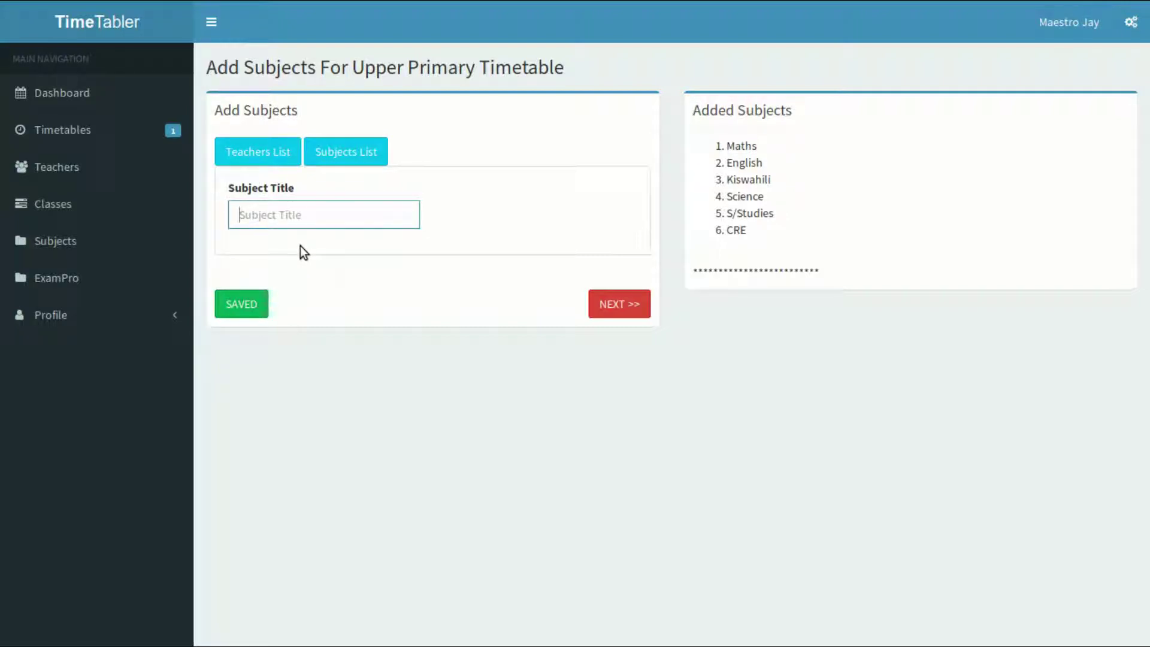
text(Music)
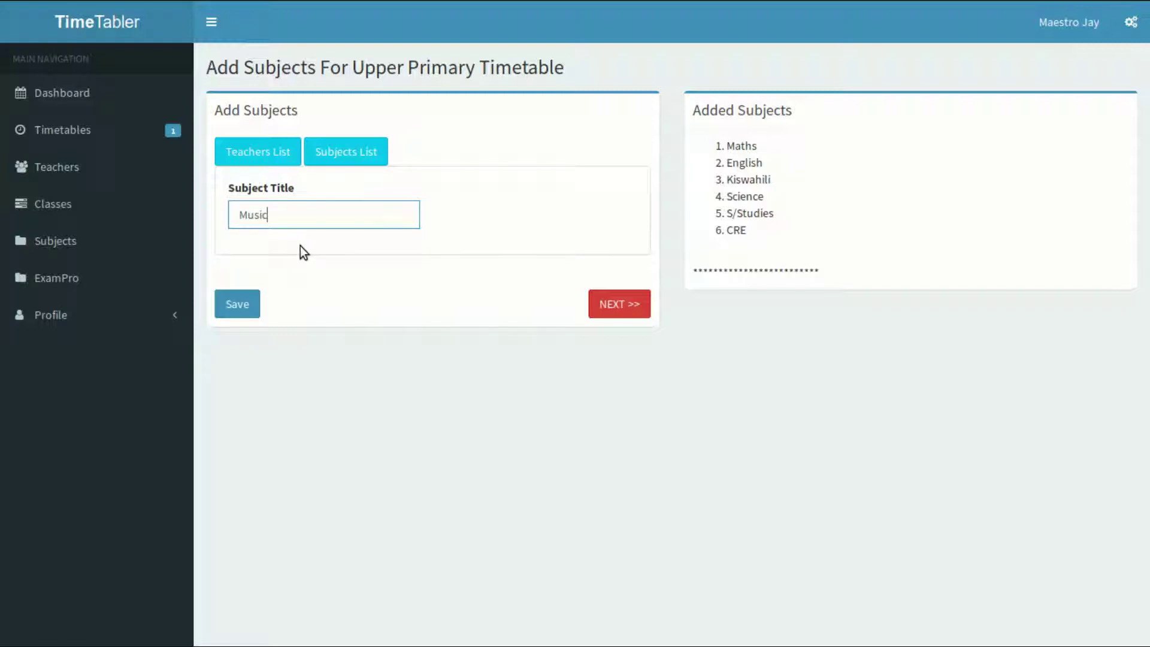
key(Return)
text(A)
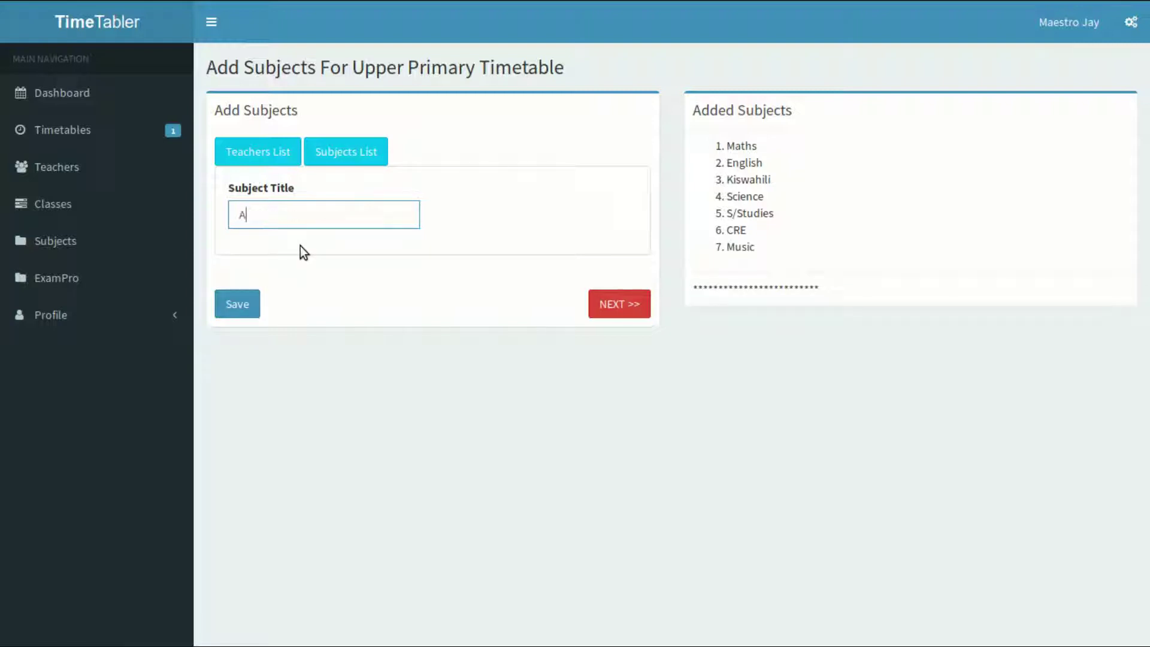
text(rt)
key(Return)
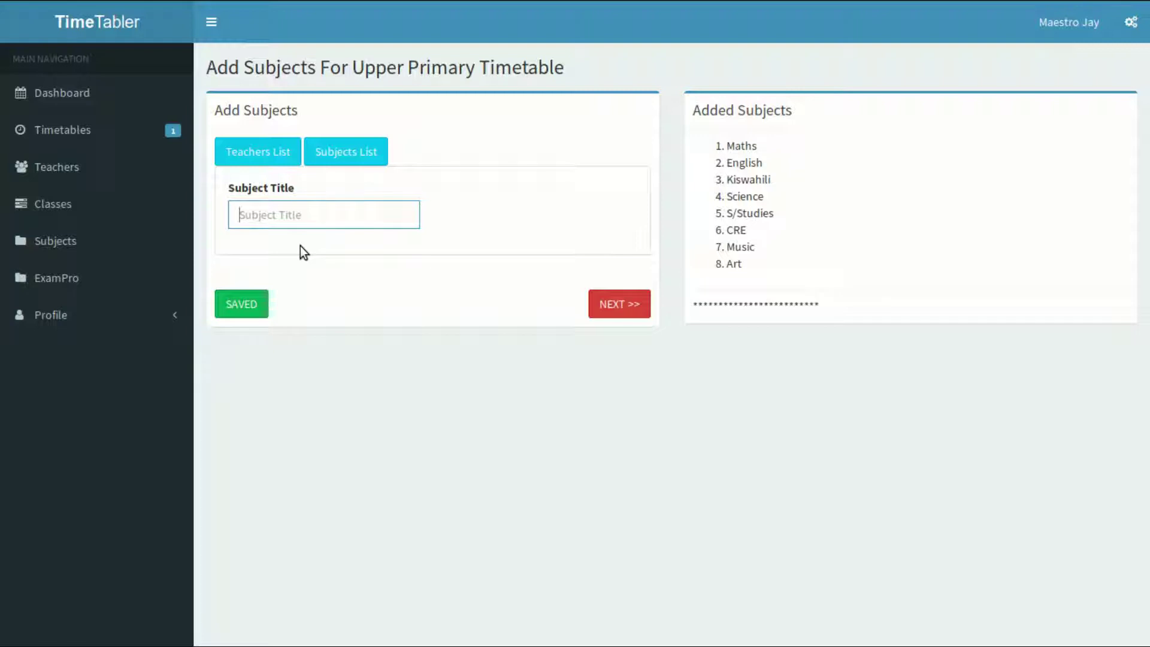
click(624, 306)
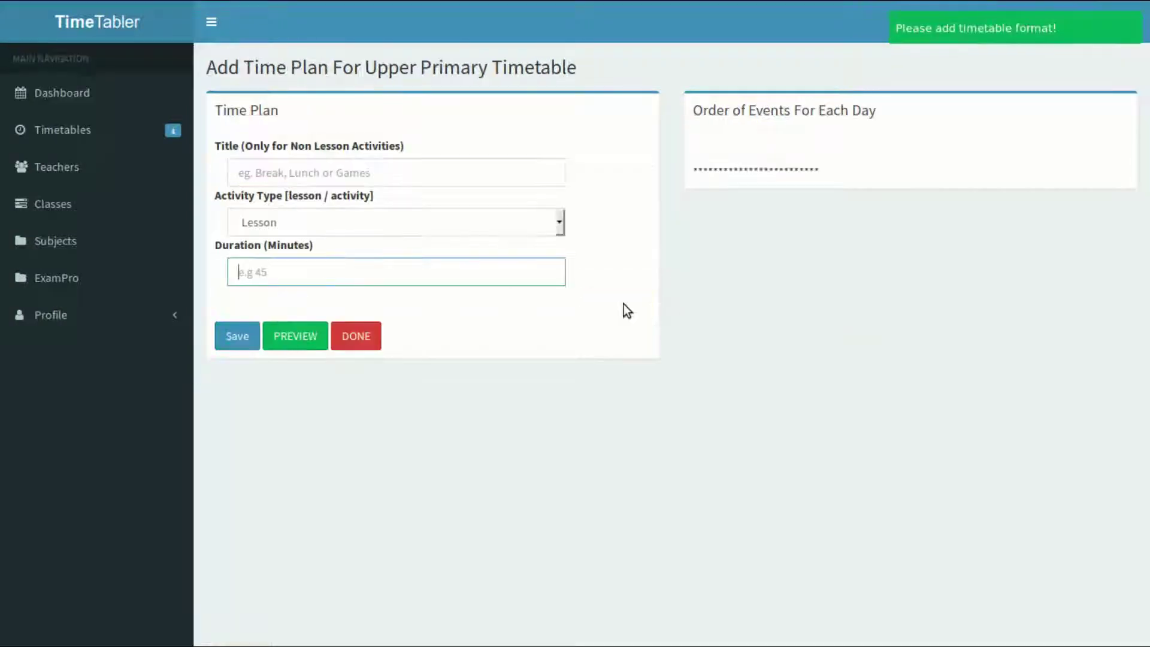
- Add two 35-minute lessons to the day plan
click(309, 173)
click(282, 274)
text(35)
click(243, 336)
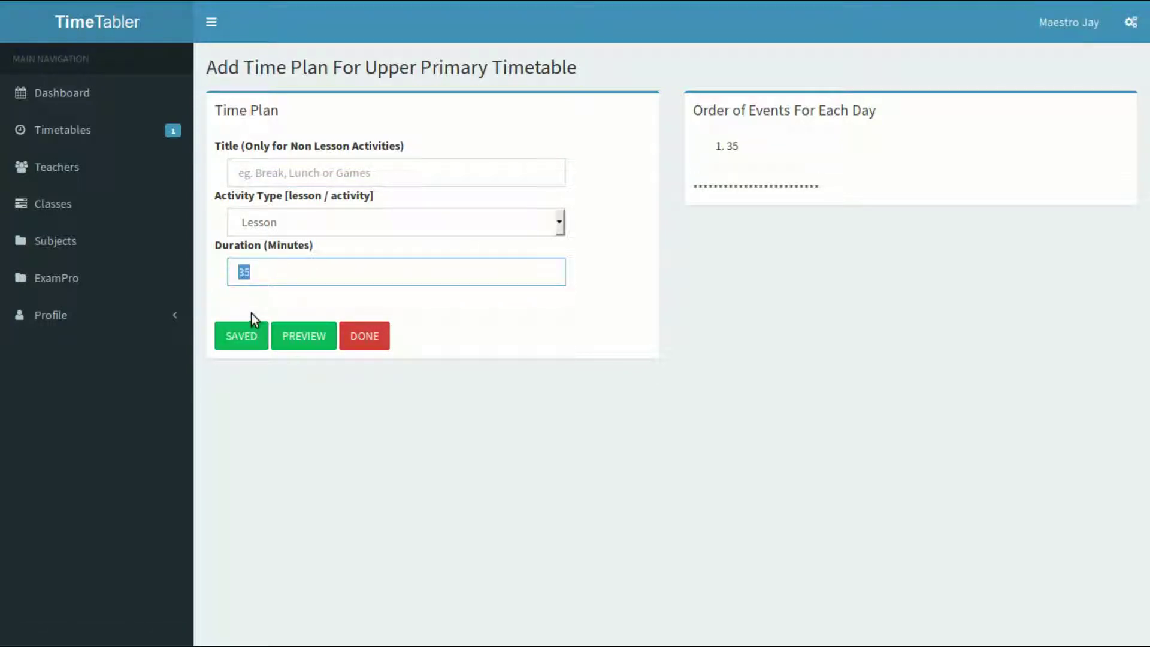
click(246, 339)
- Add a 20-minute Short Break as a Non-Lesson/Activity event
click(256, 225)
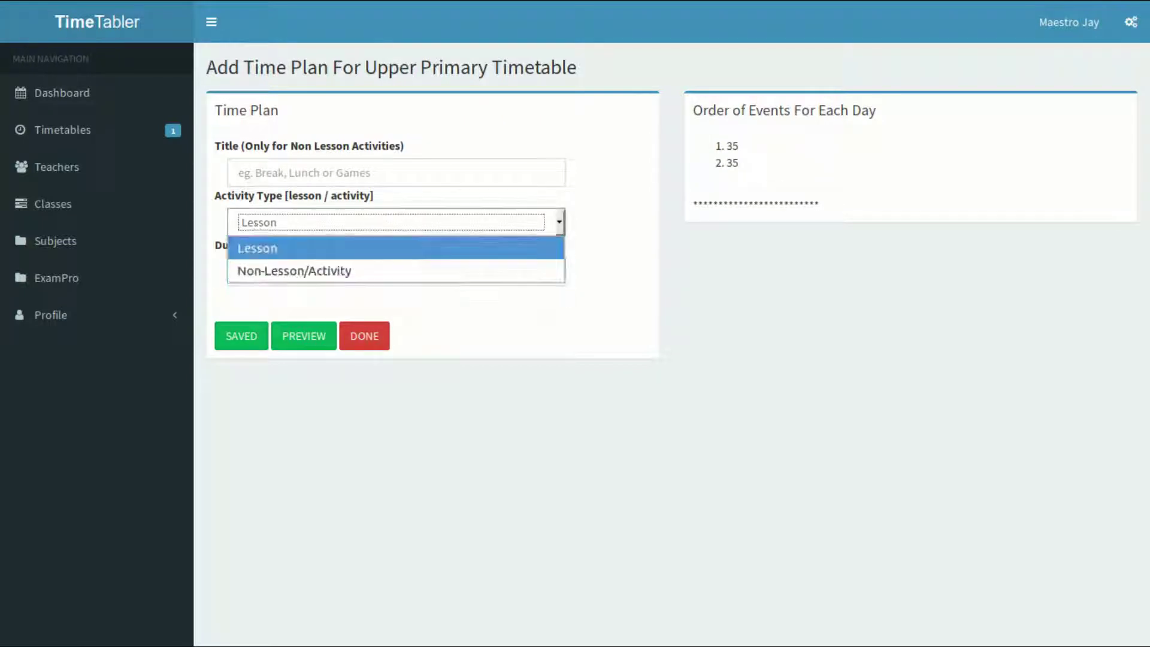
click(264, 246)
click(277, 160)
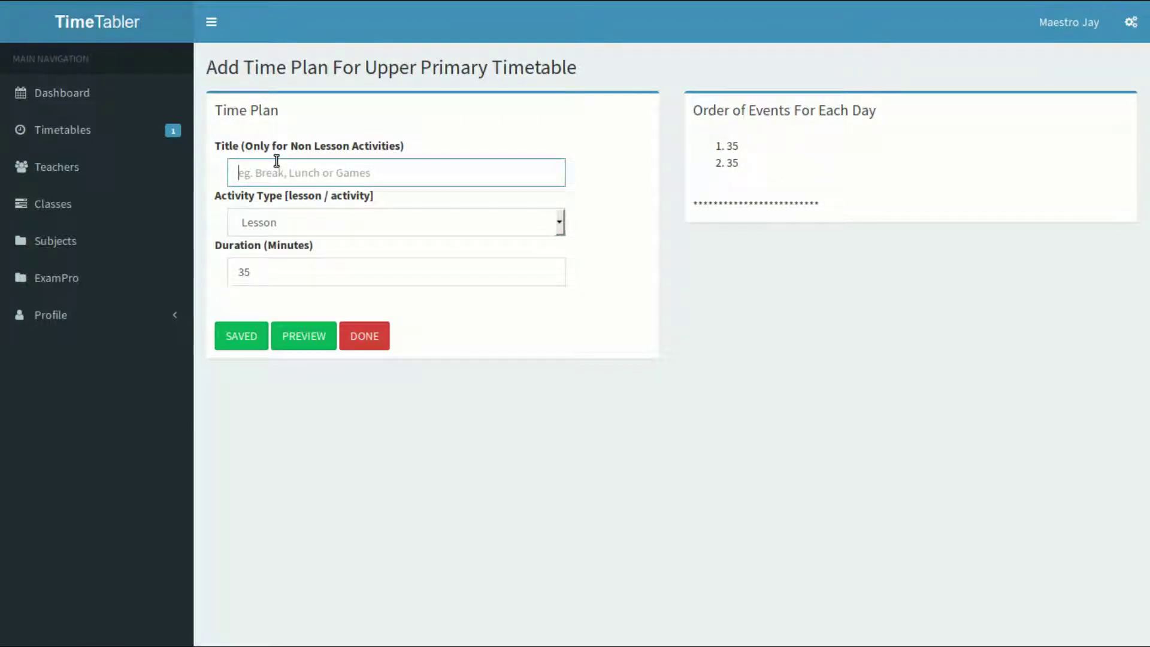
text(Short Break)
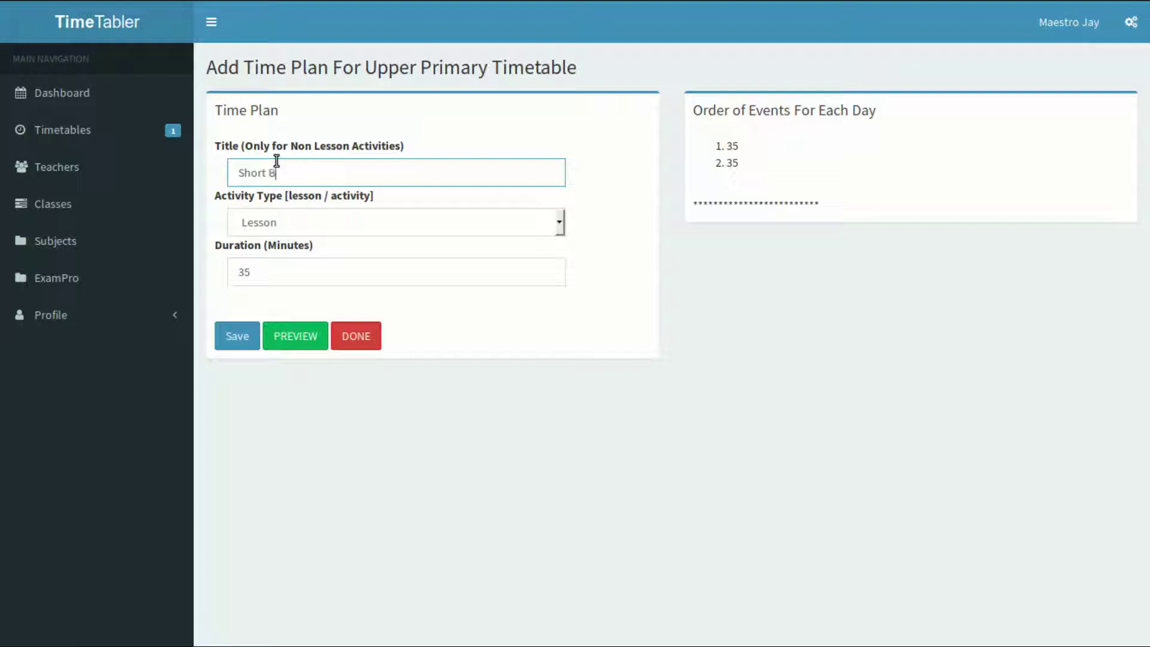
click(240, 221)
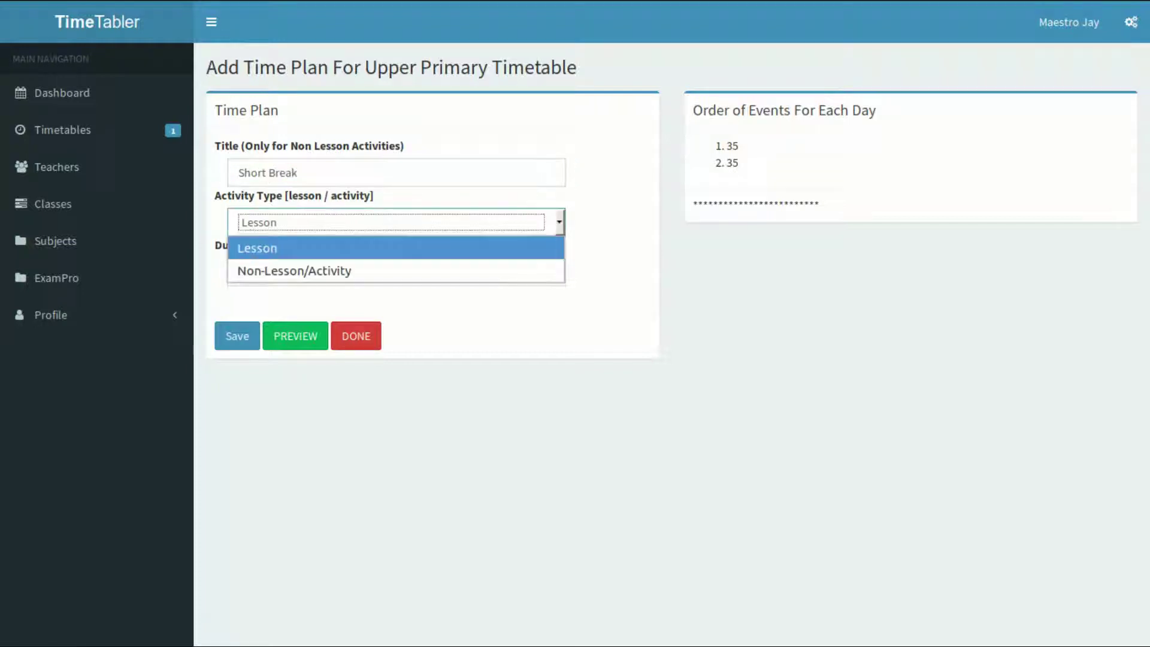
click(257, 265)
double_click(258, 266)
click(258, 266)
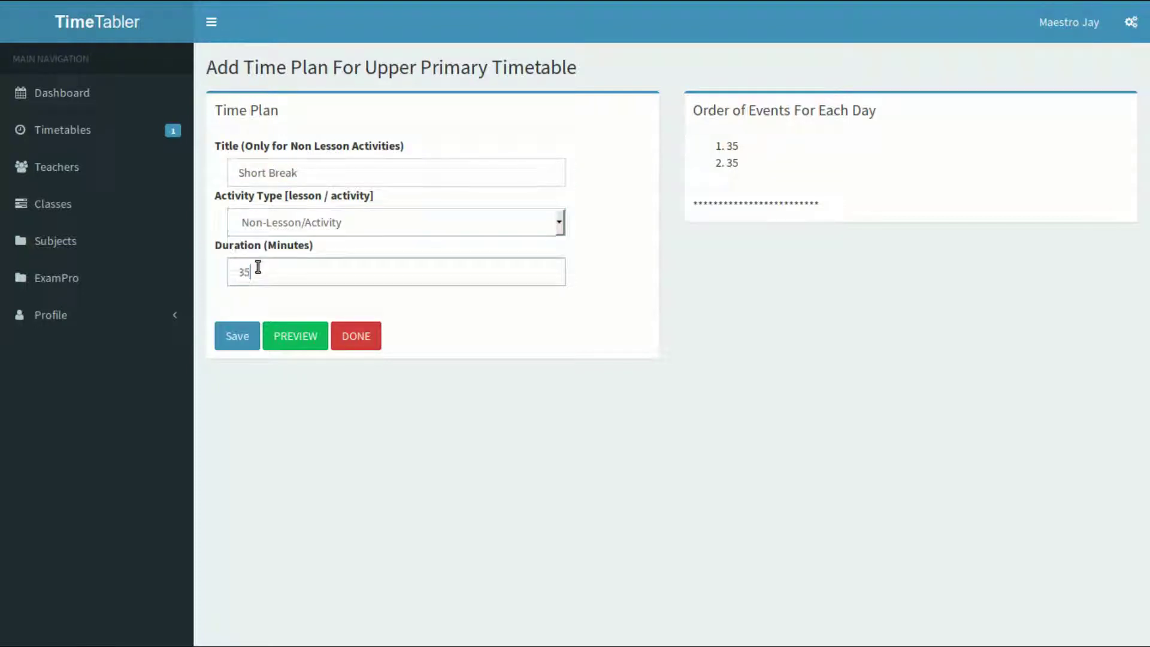
text(20)
- Save a 35-minute lesson as event 10
double_click(271, 276)
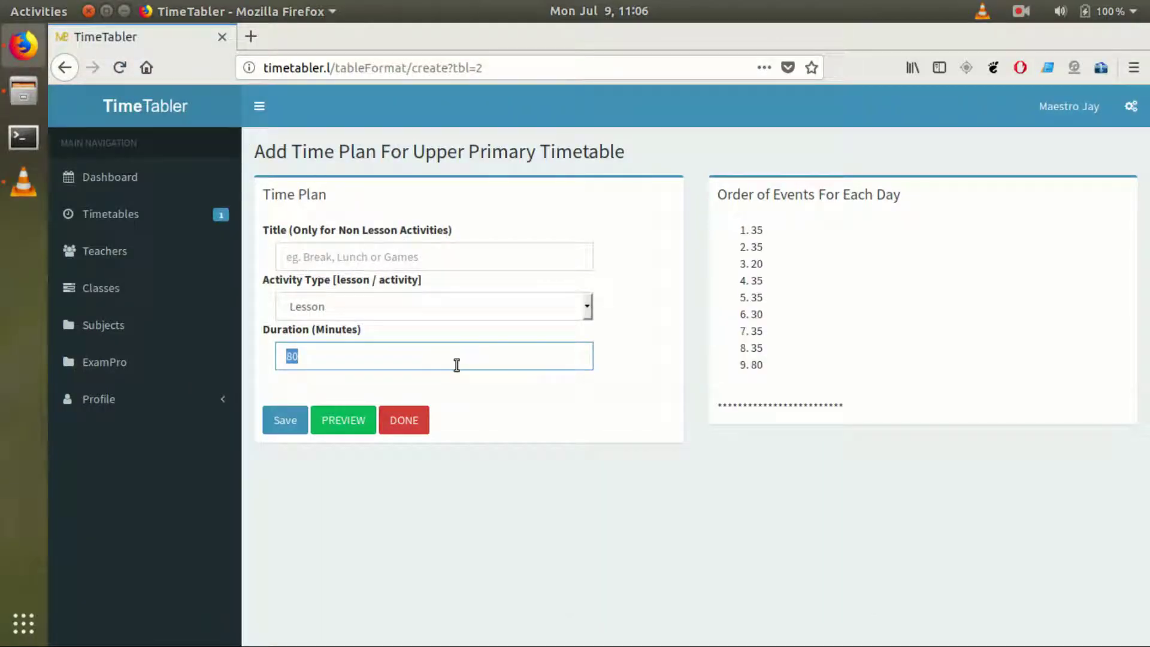
double_click(331, 359)
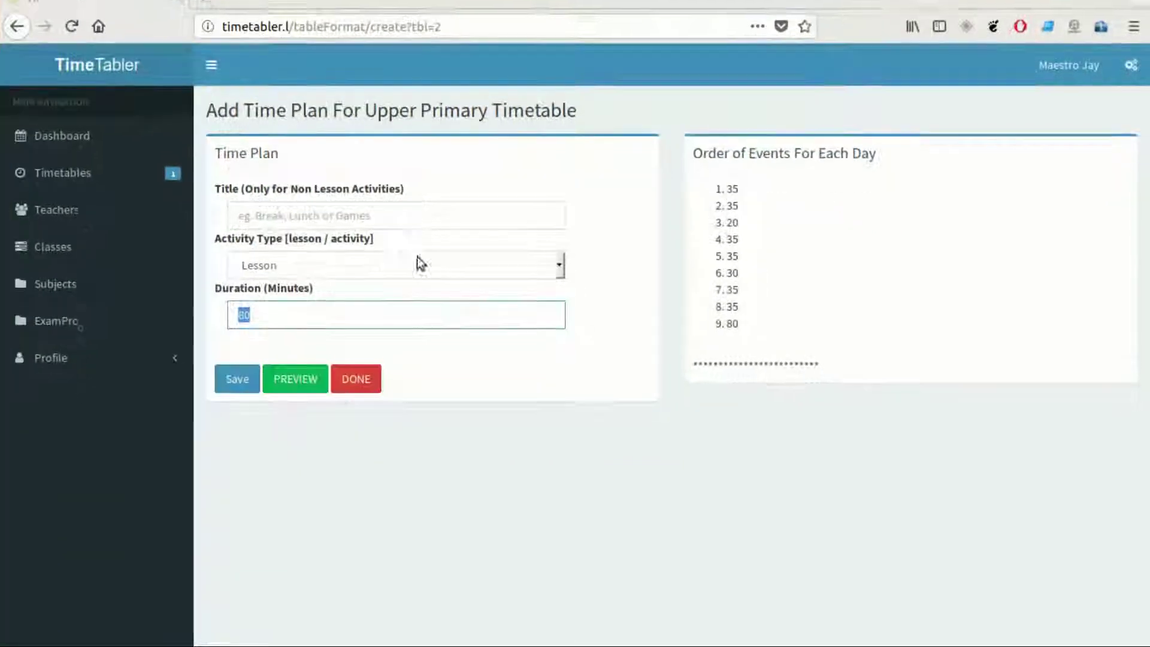
text(35)
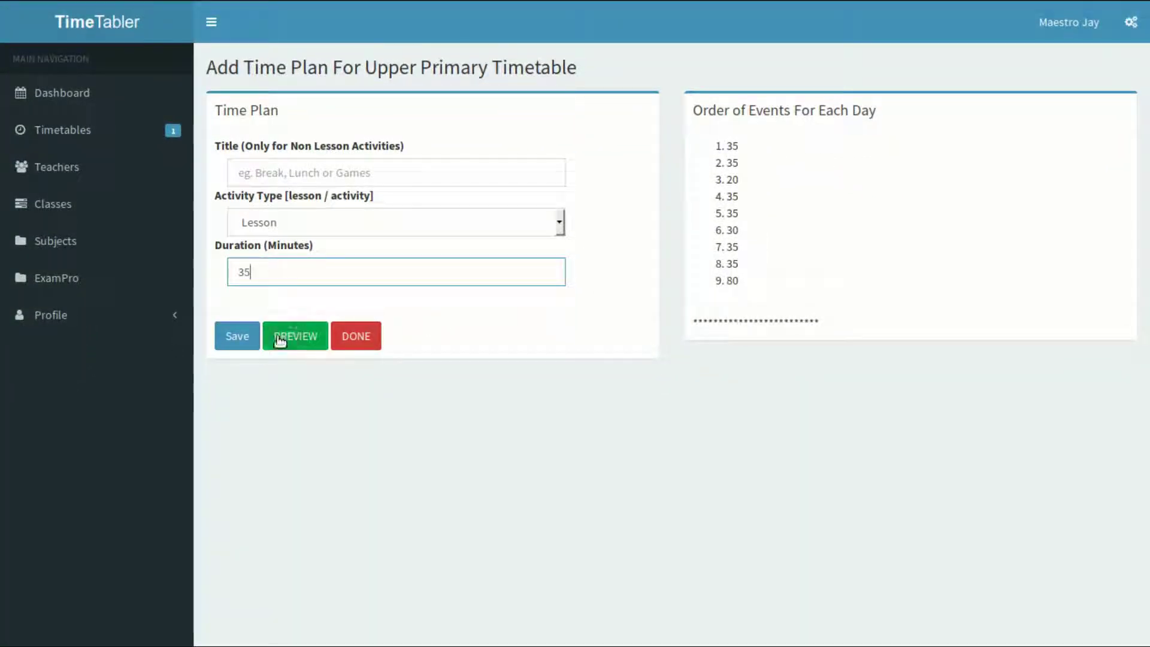
click(240, 339)
click(272, 218)
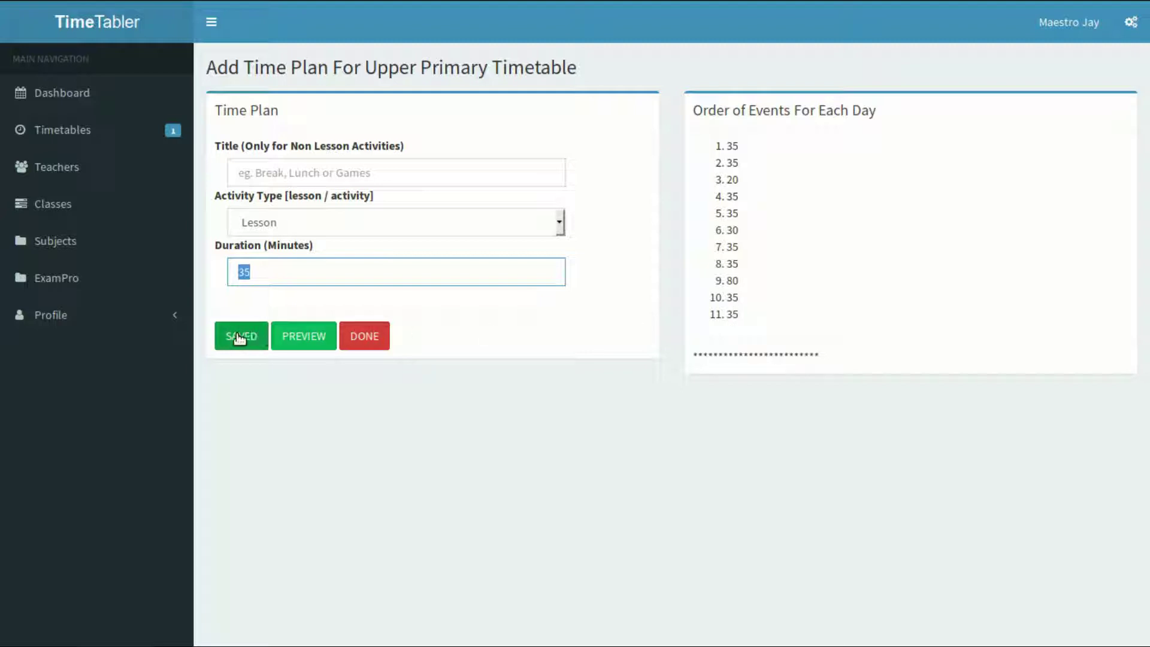
- Preview the eleven-event Timetable Format list, then go back to the Add Time Plan form
click(294, 339)
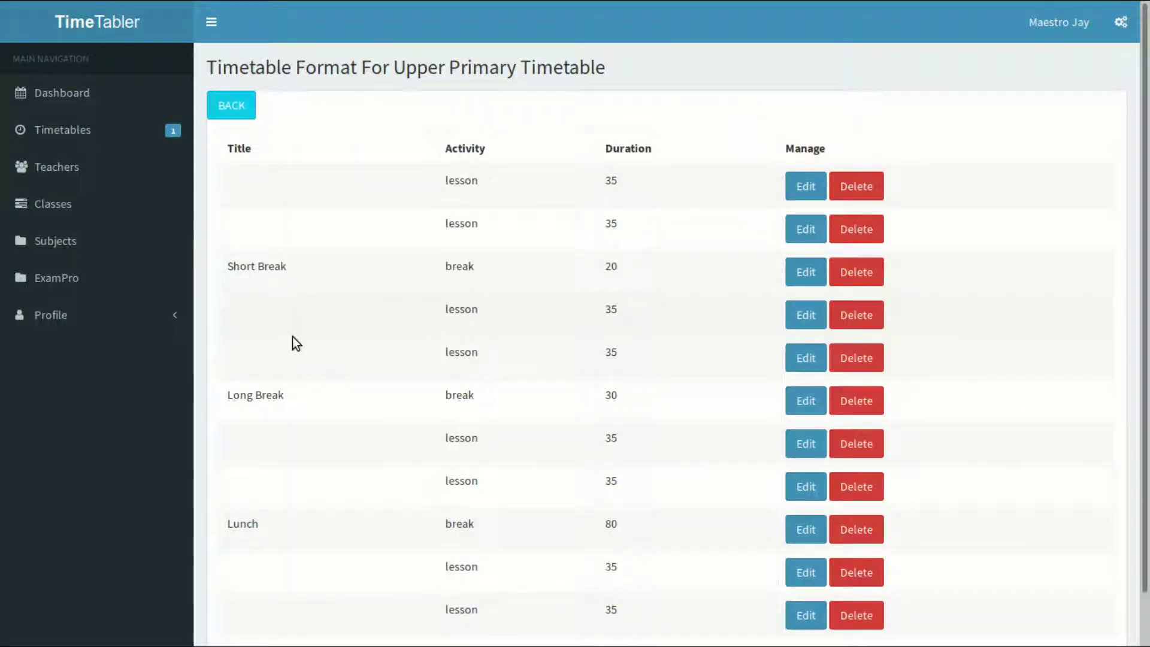
scroll(510, 216, down, 2)
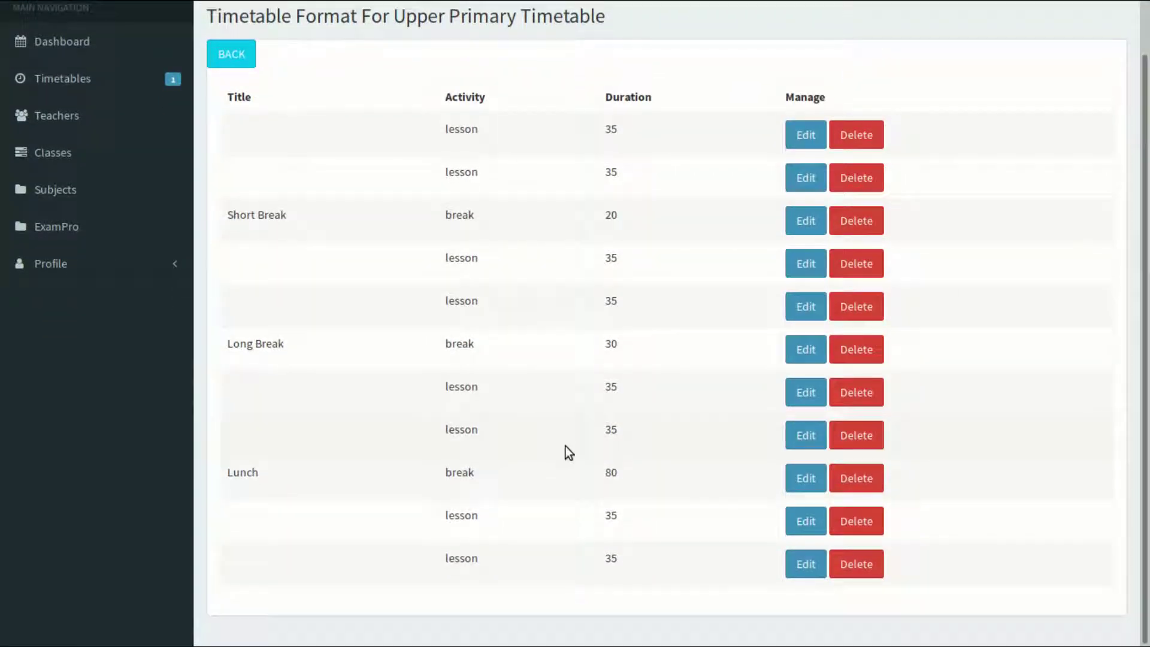
scroll(610, 271, up, 2)
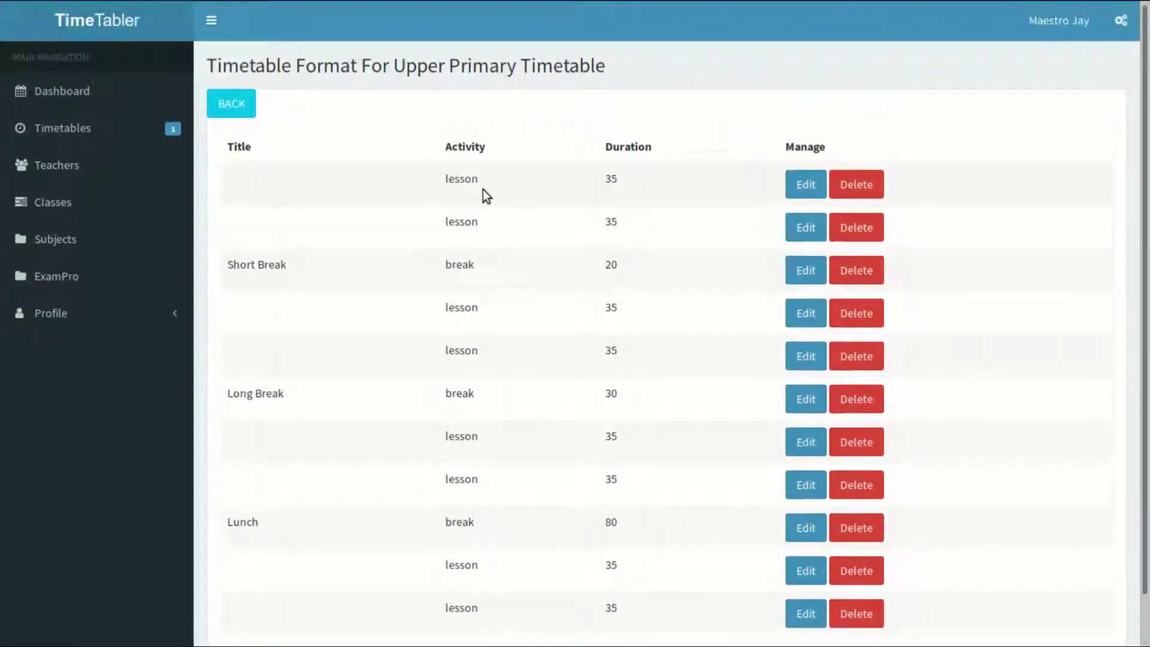
click(234, 108)
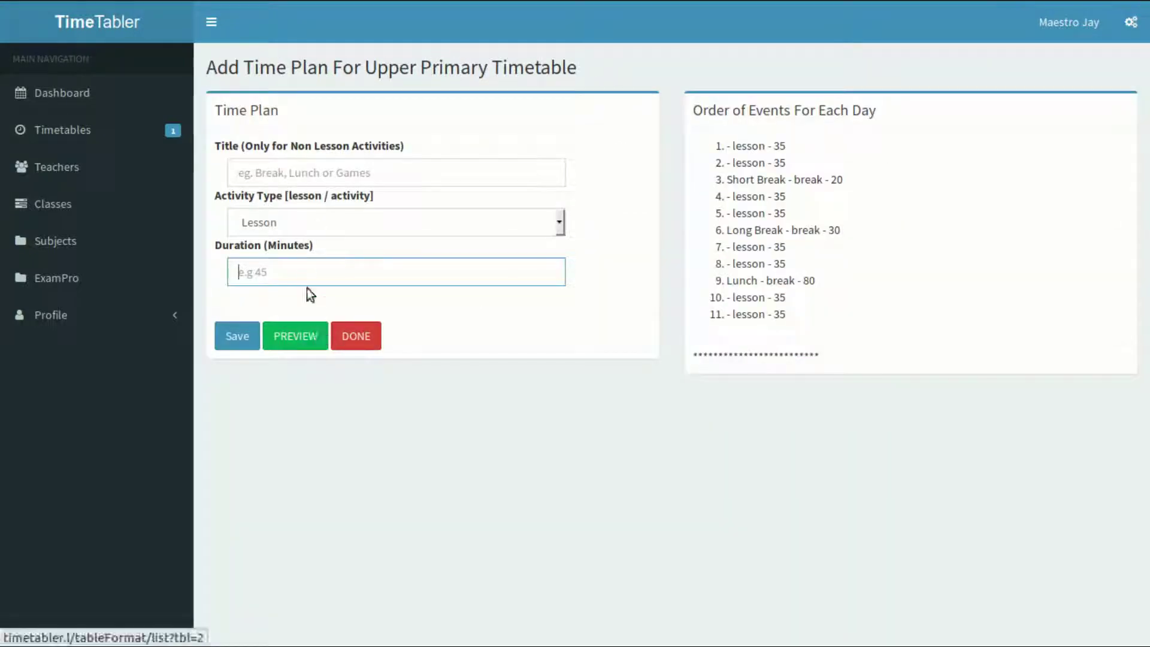
- Finish the time plan and open 'Assign teachers to subjects' from the Dashboard
click(367, 336)
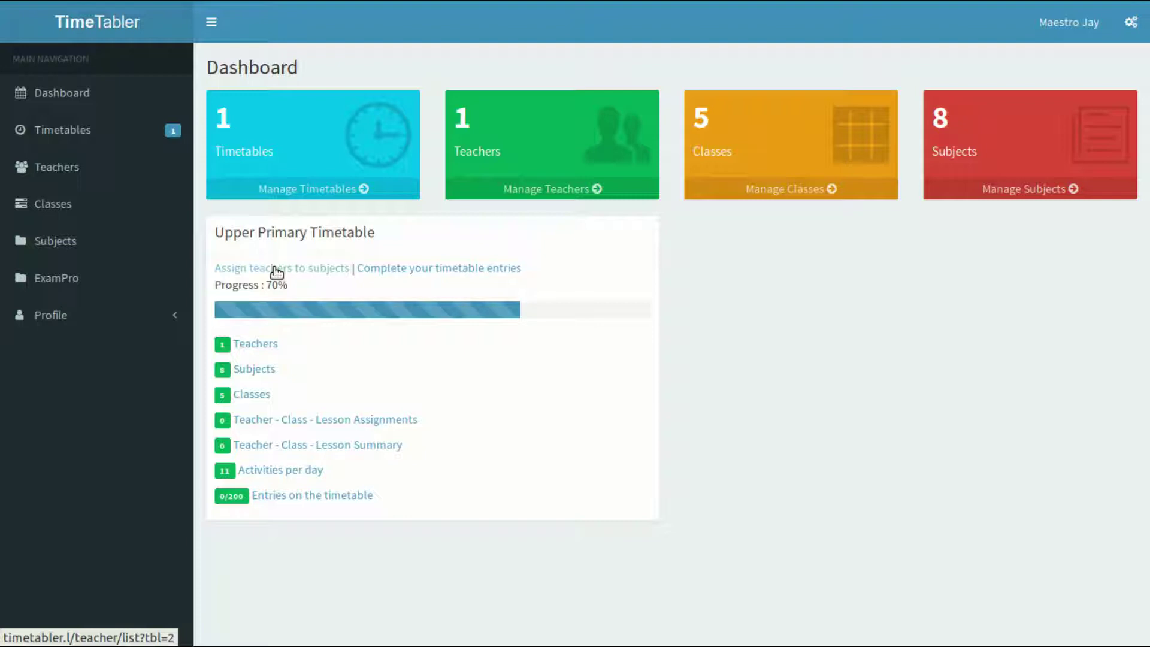
click(277, 273)
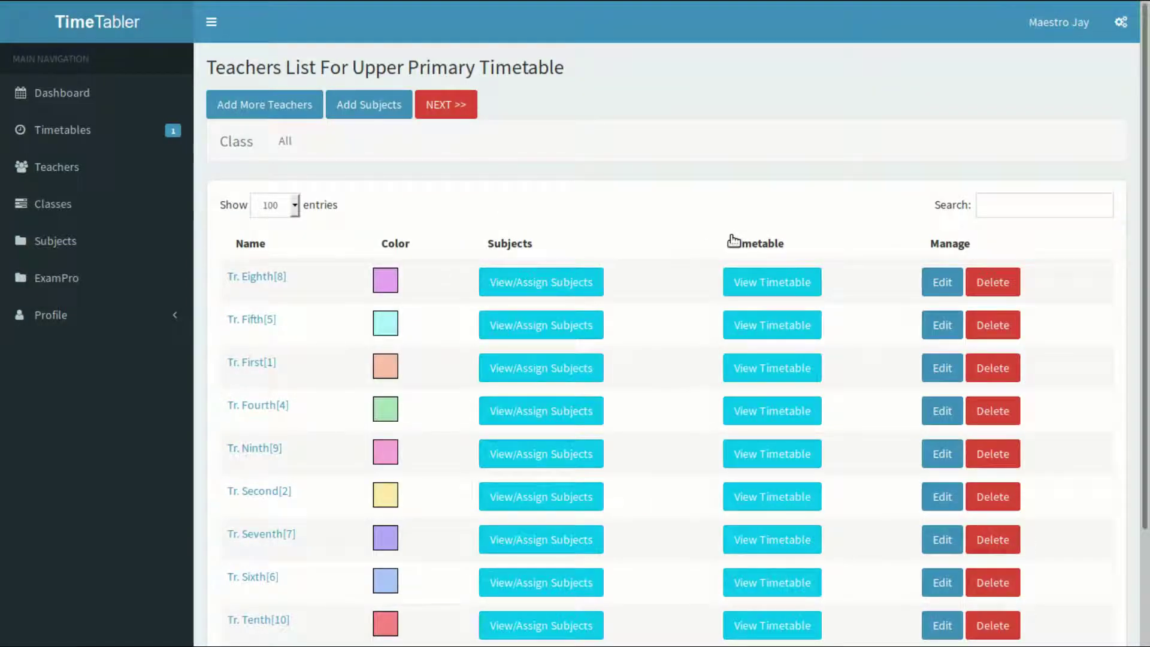
- Try assigning Science for class 6 to Tr. First; the subject-taken warning is shown
scroll(732, 241, down, 3)
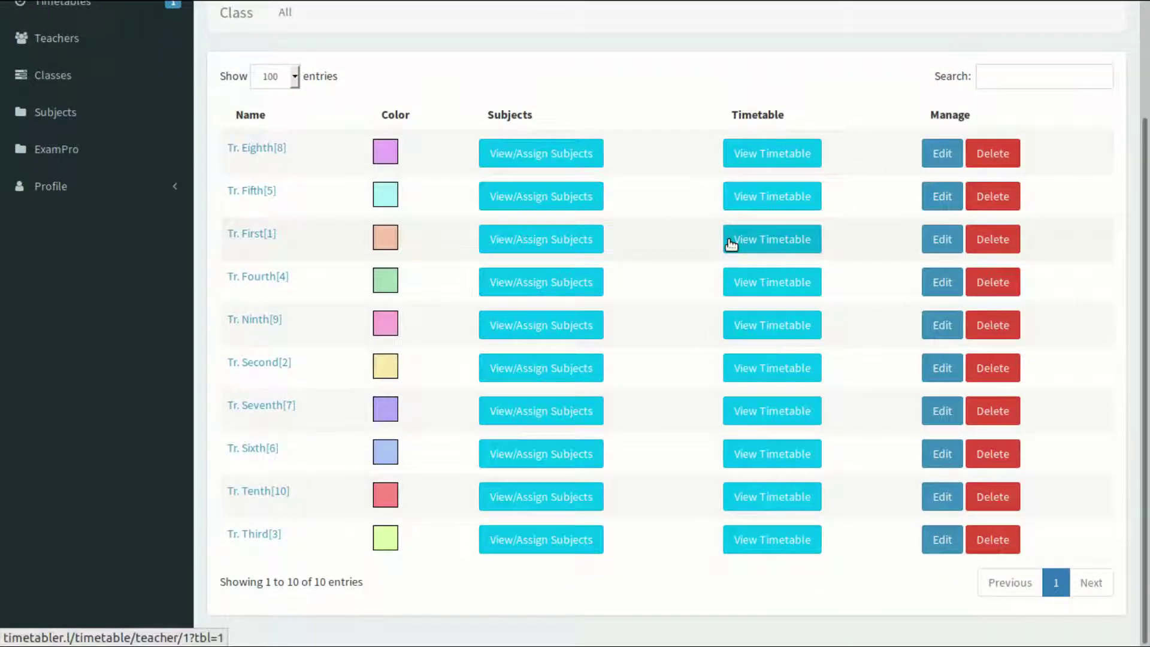
scroll(731, 242, up, 3)
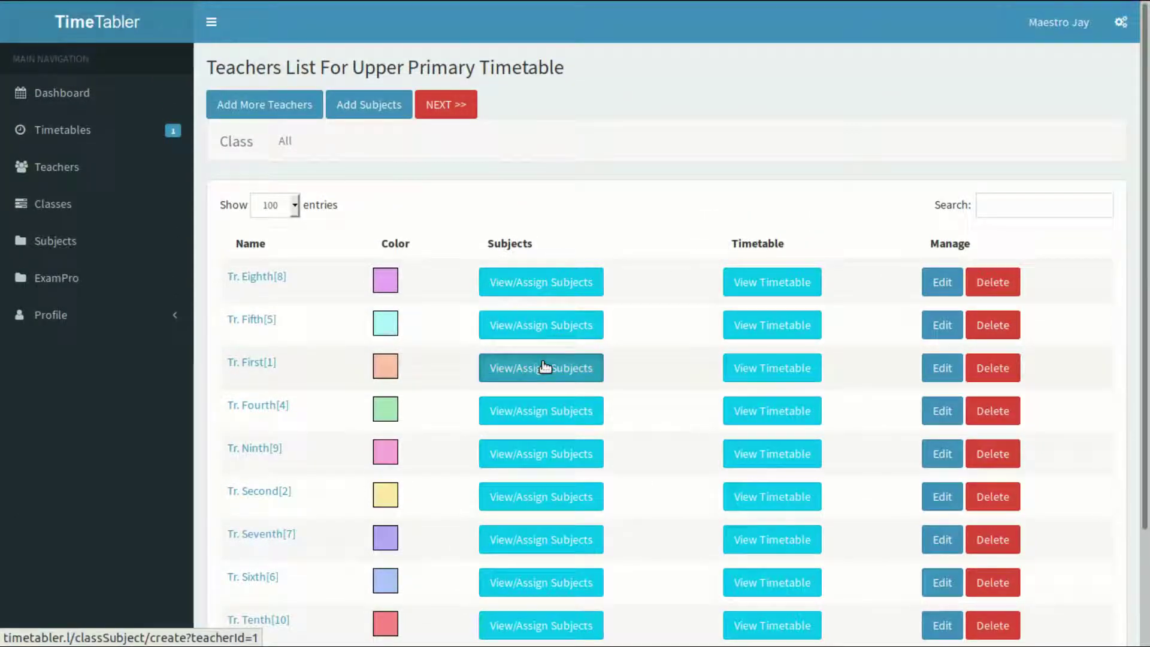
click(544, 363)
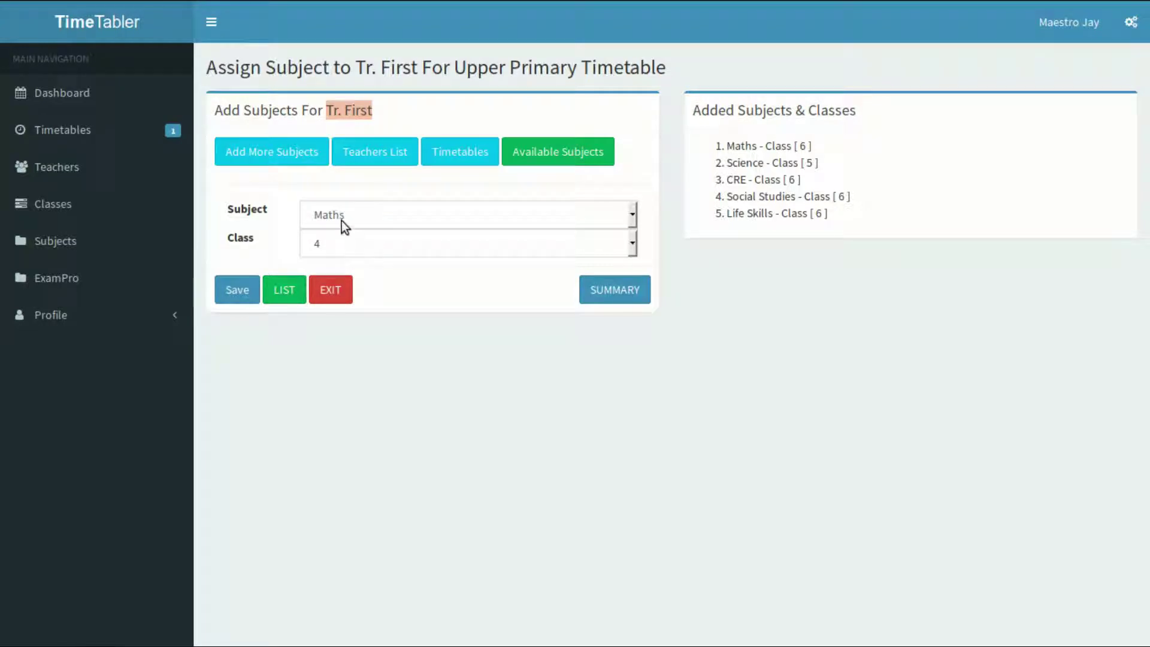
click(342, 220)
click(328, 310)
click(327, 237)
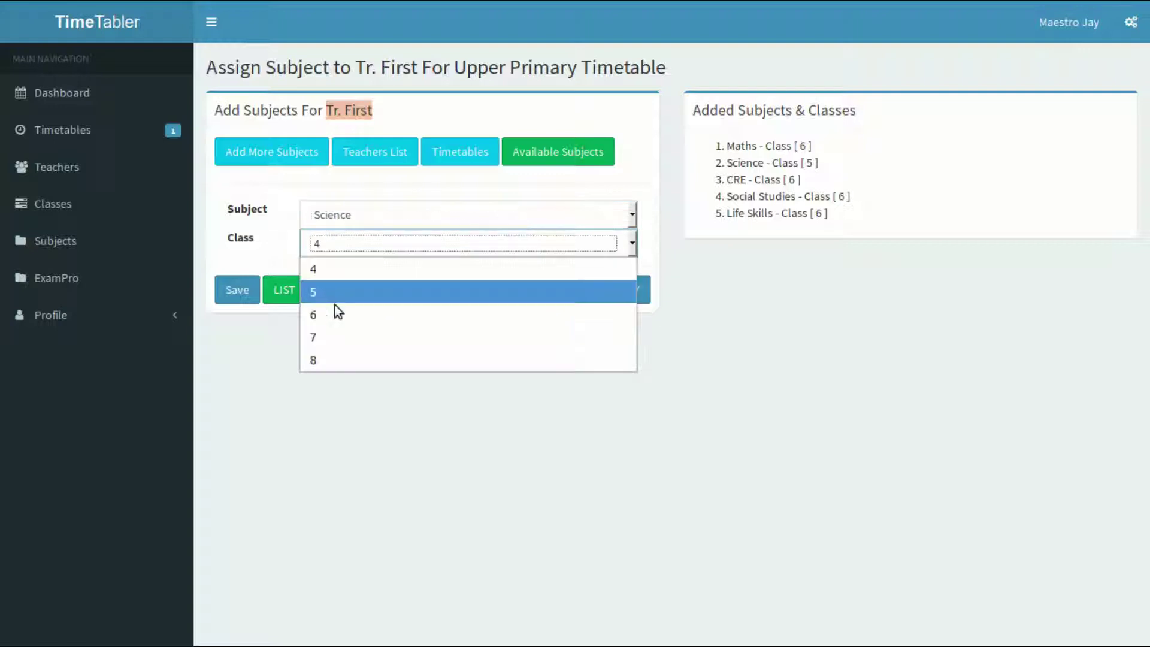
click(335, 304)
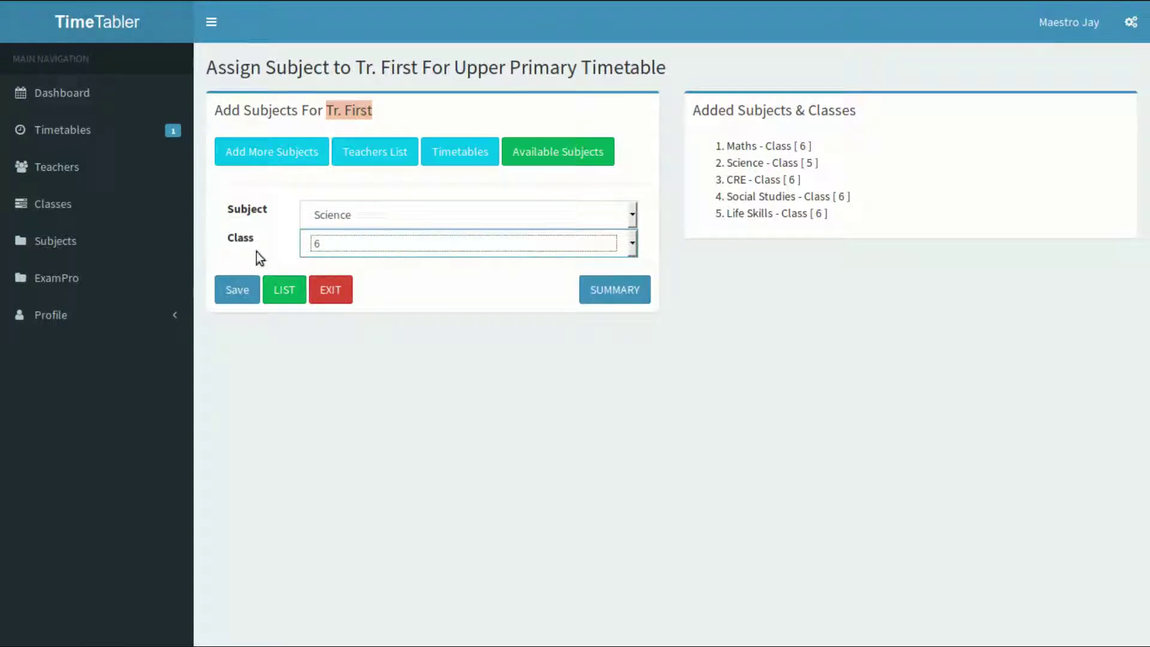
click(237, 291)
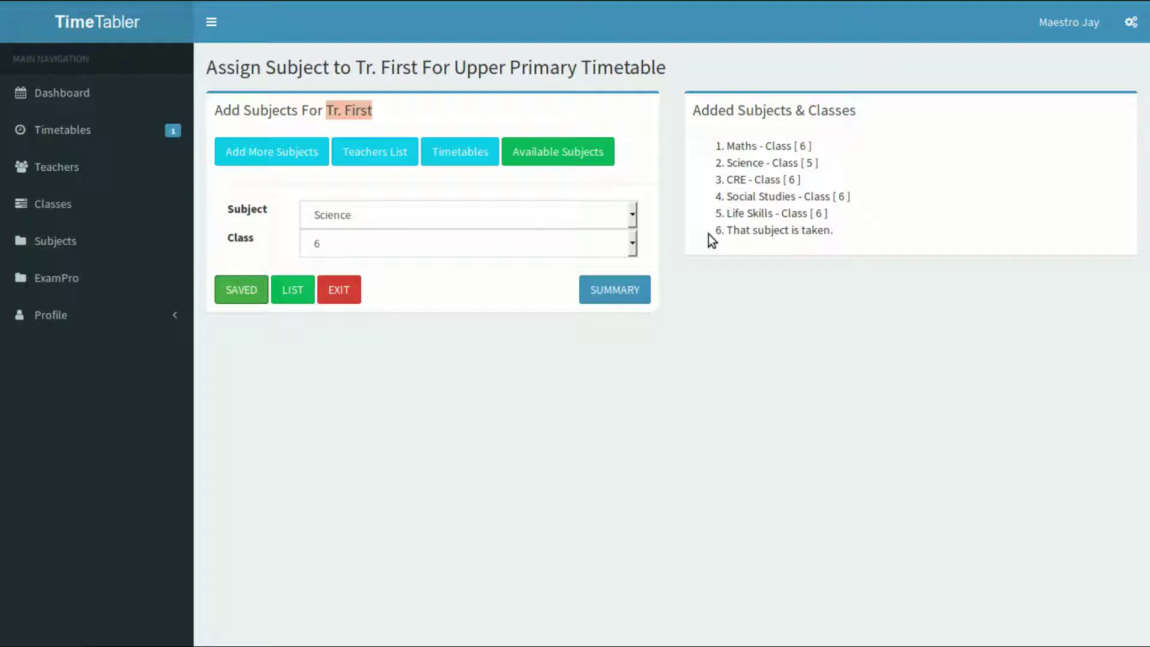
drag(713, 235, 844, 233)
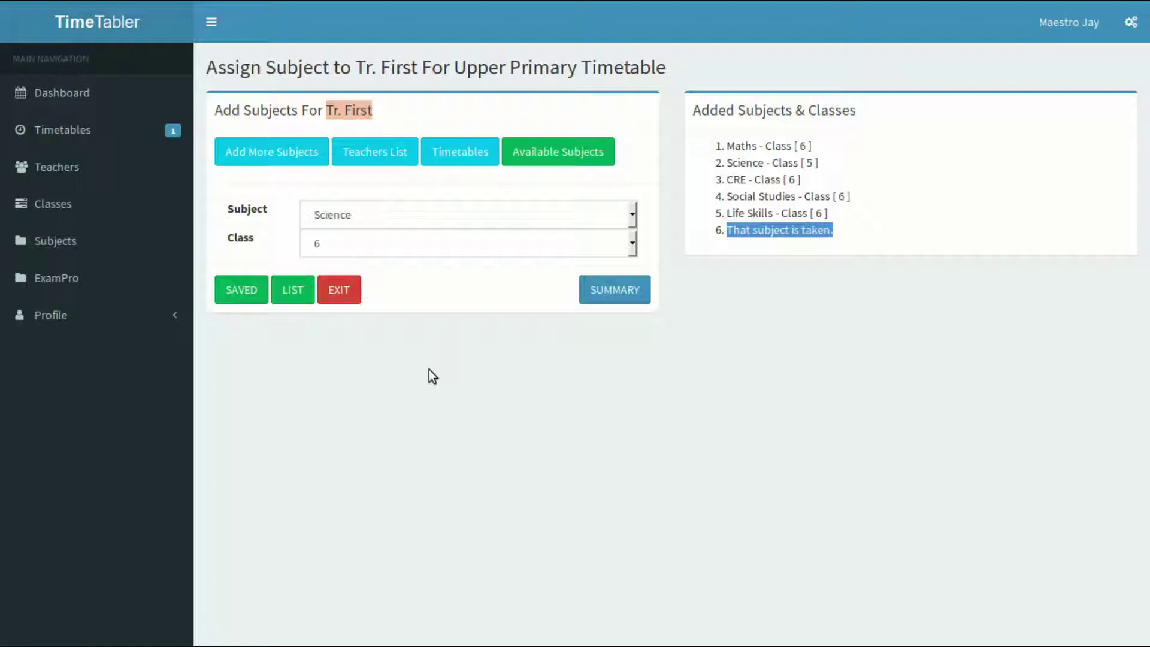
- Review the Upper Primary summary: 50 class-subject relations, classes 4–8 at 10/11, and teachers' lesson counts
click(620, 288)
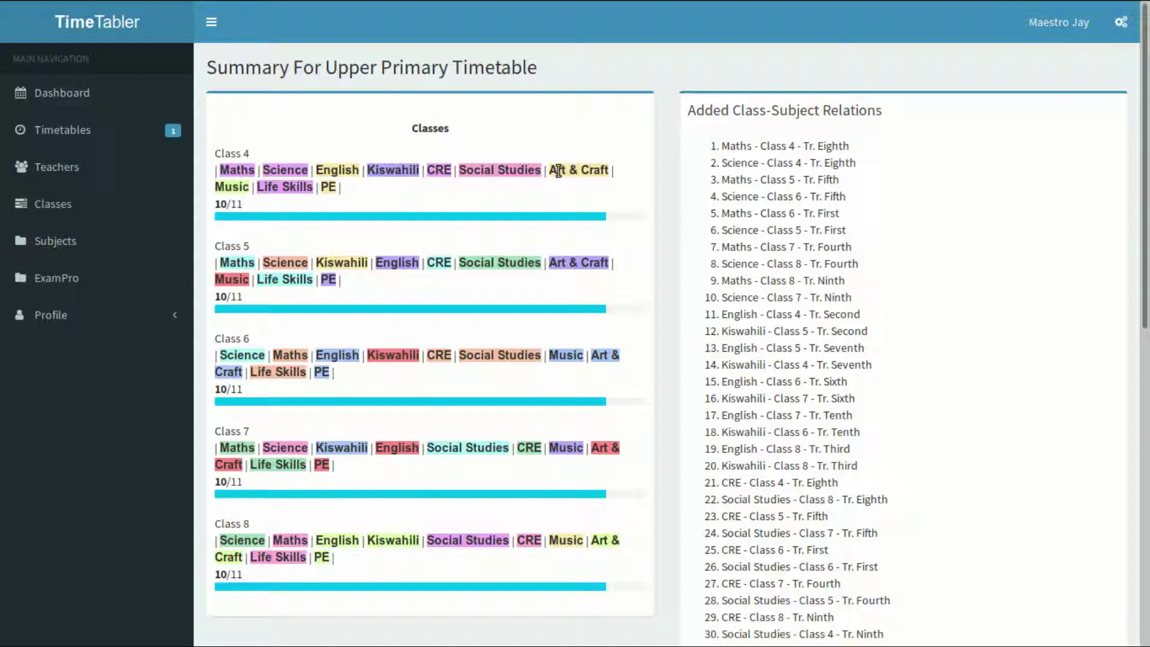
drag(696, 127, 810, 505)
click(813, 507)
scroll(823, 482, down, 10)
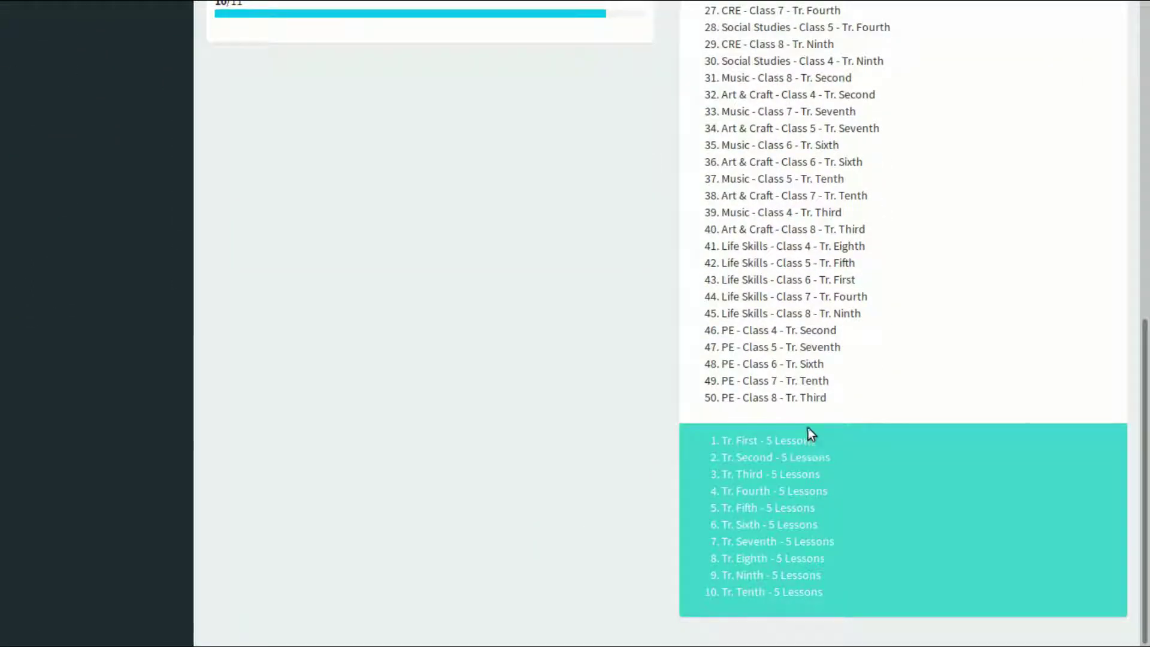
drag(735, 450, 887, 603)
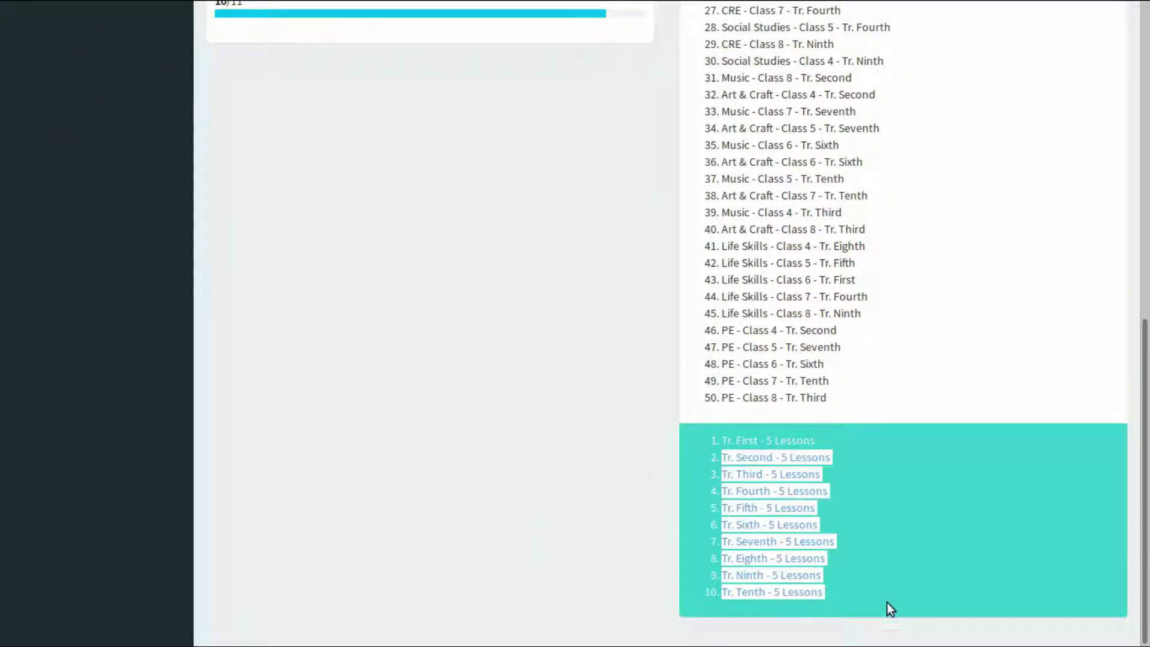
click(773, 397)
scroll(642, 268, up, 10)
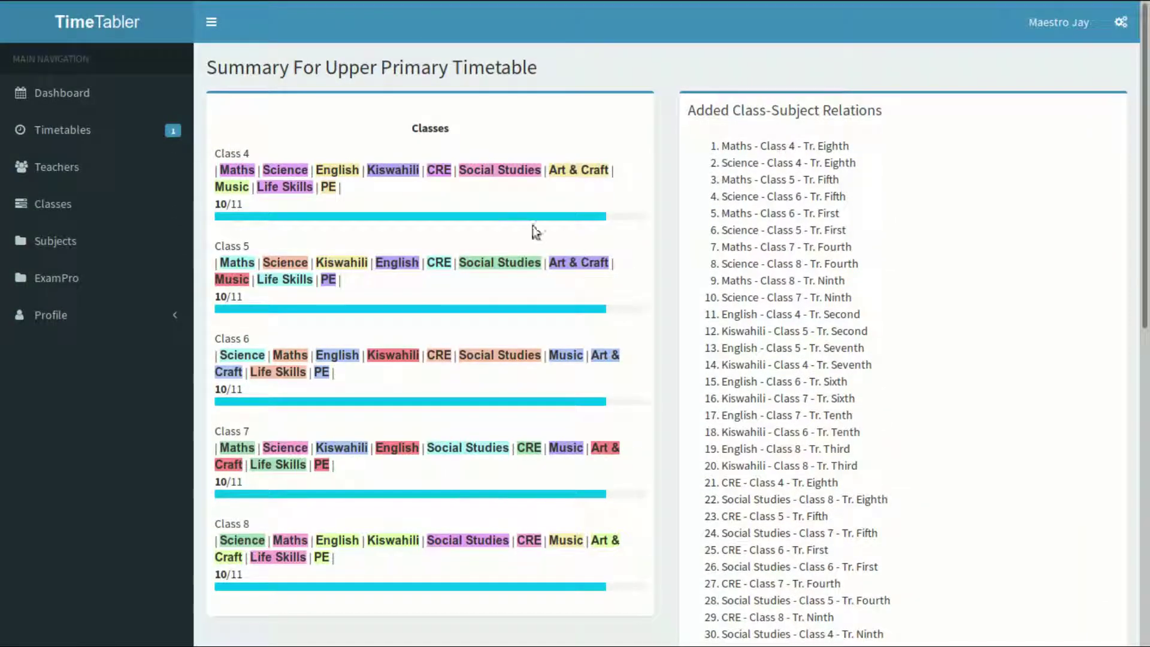
- Return to the Dashboard listing Upper Primary Timetable and its Revised version
click(103, 101)
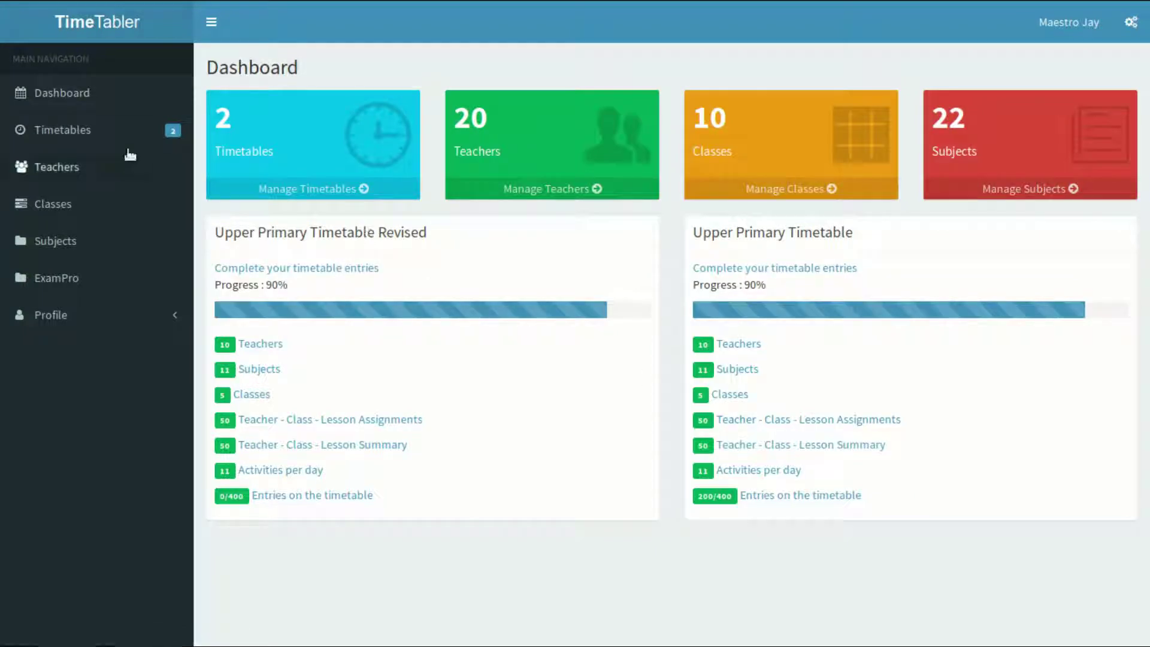
click(77, 130)
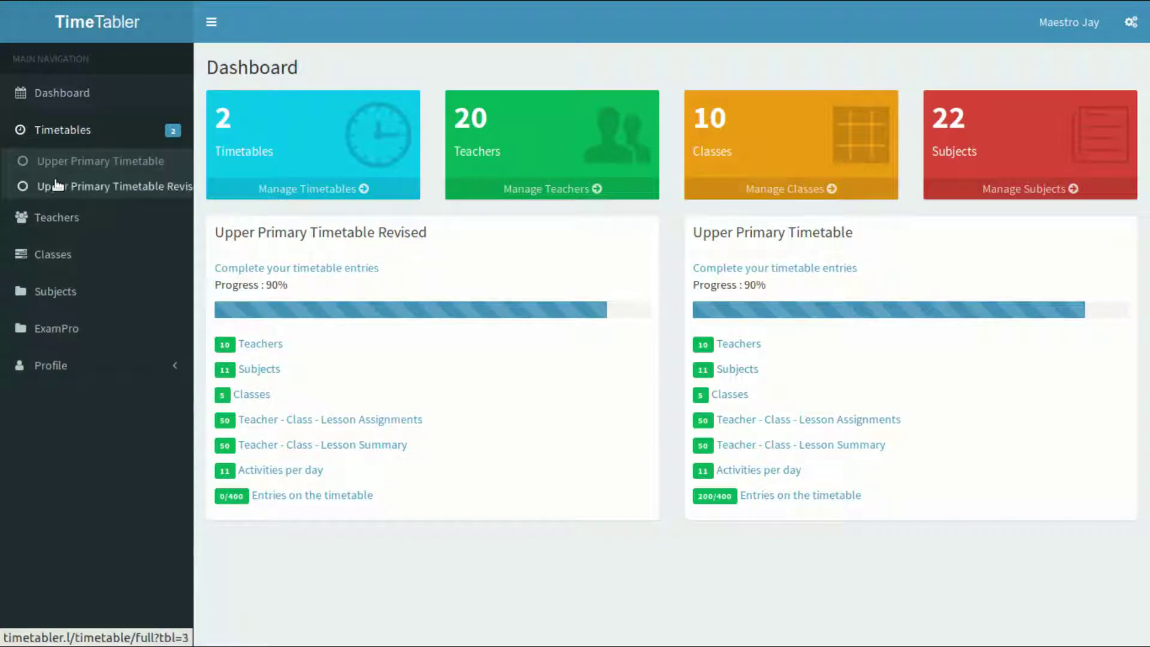
click(66, 132)
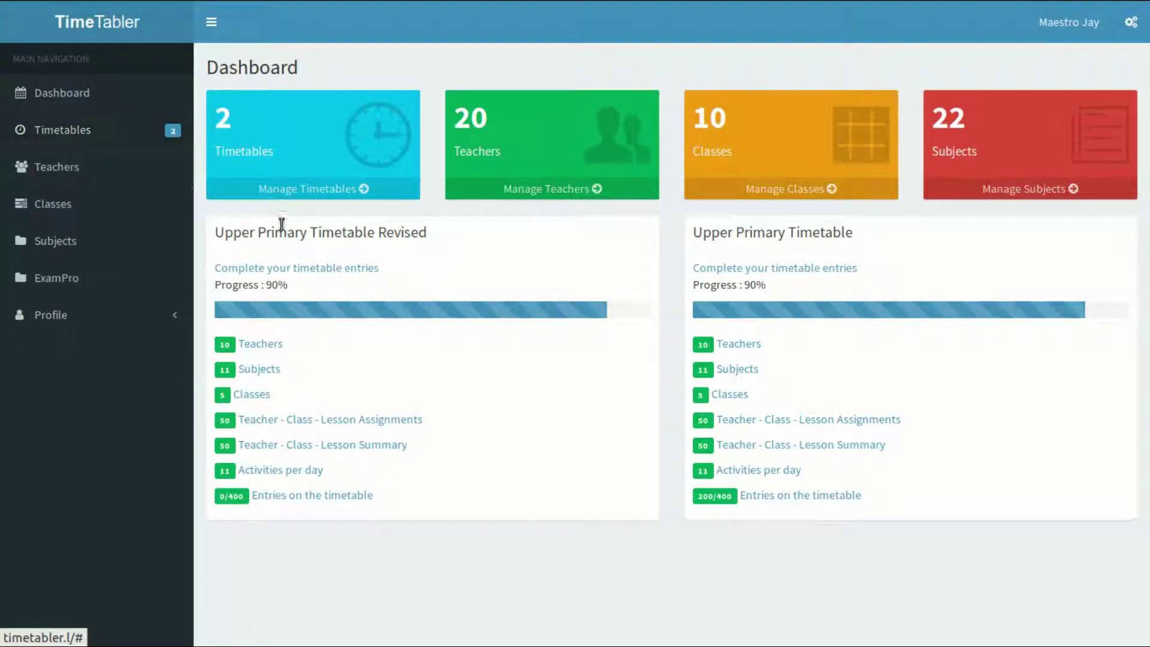
- In the Revised timetable grid, try a quick lesson in Friday period 8 with Tr. Tenth
click(321, 272)
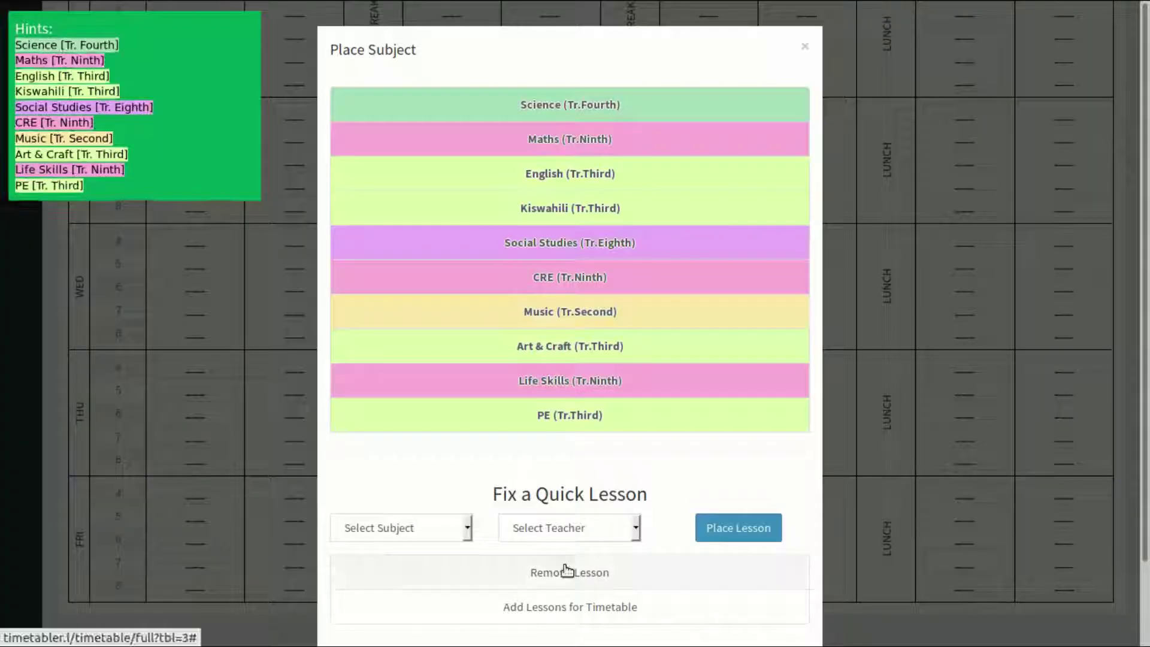
click(416, 525)
click(372, 461)
click(537, 526)
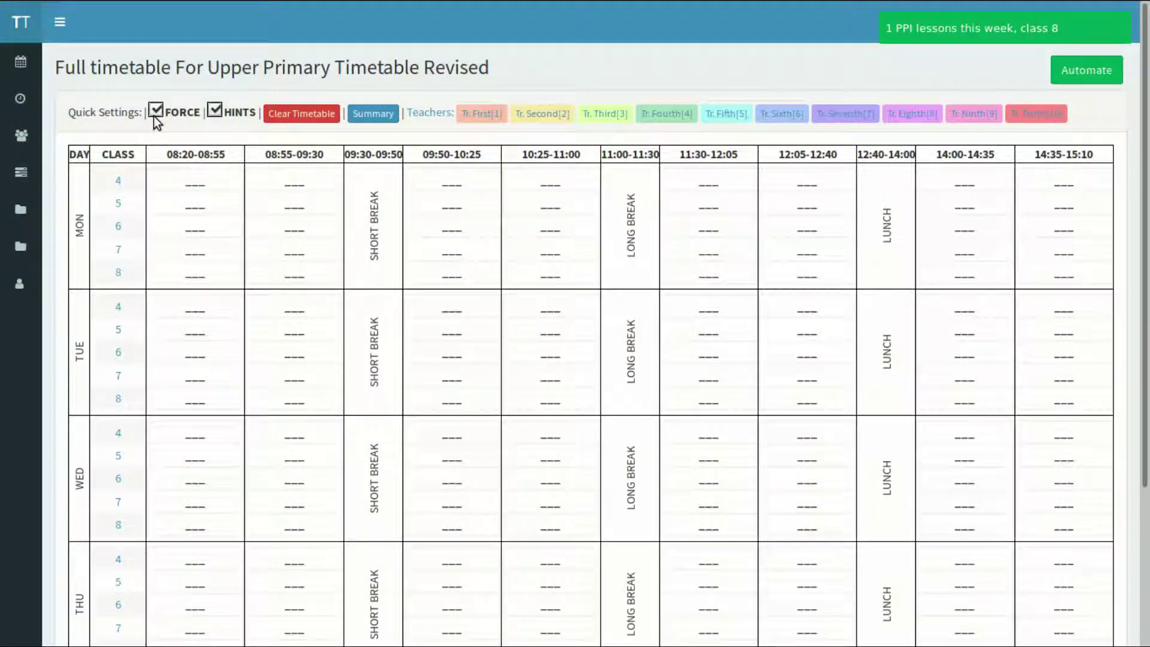
- Turn Force off, then check class 4's Monday 08:20 subject choices without placing anything
click(156, 113)
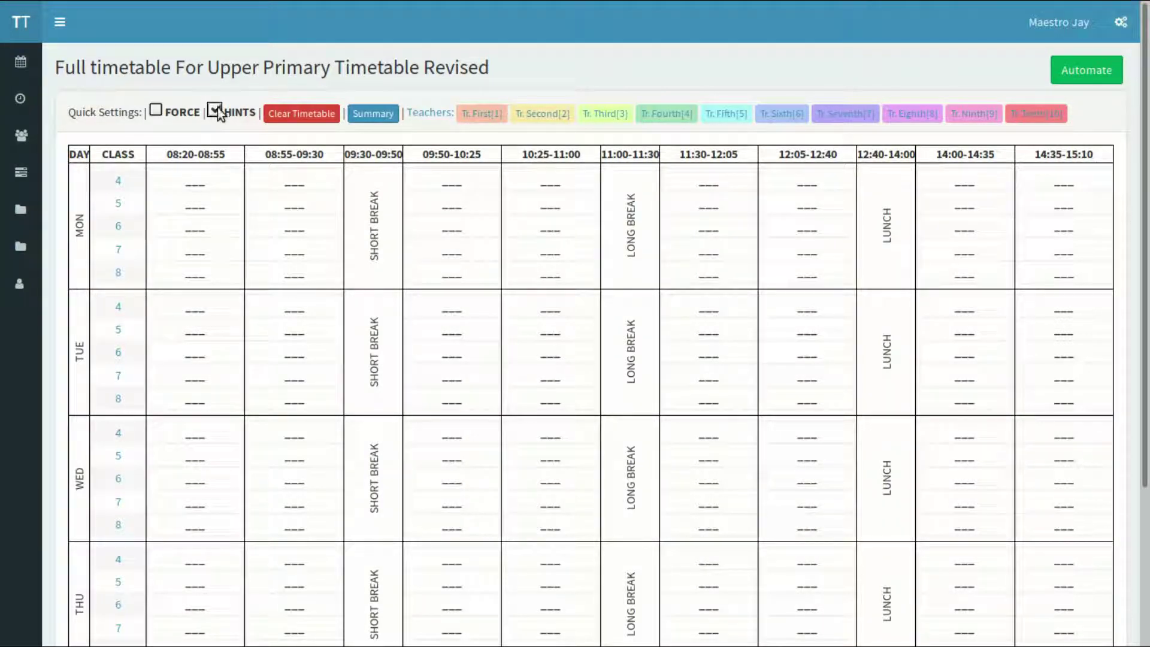
click(203, 182)
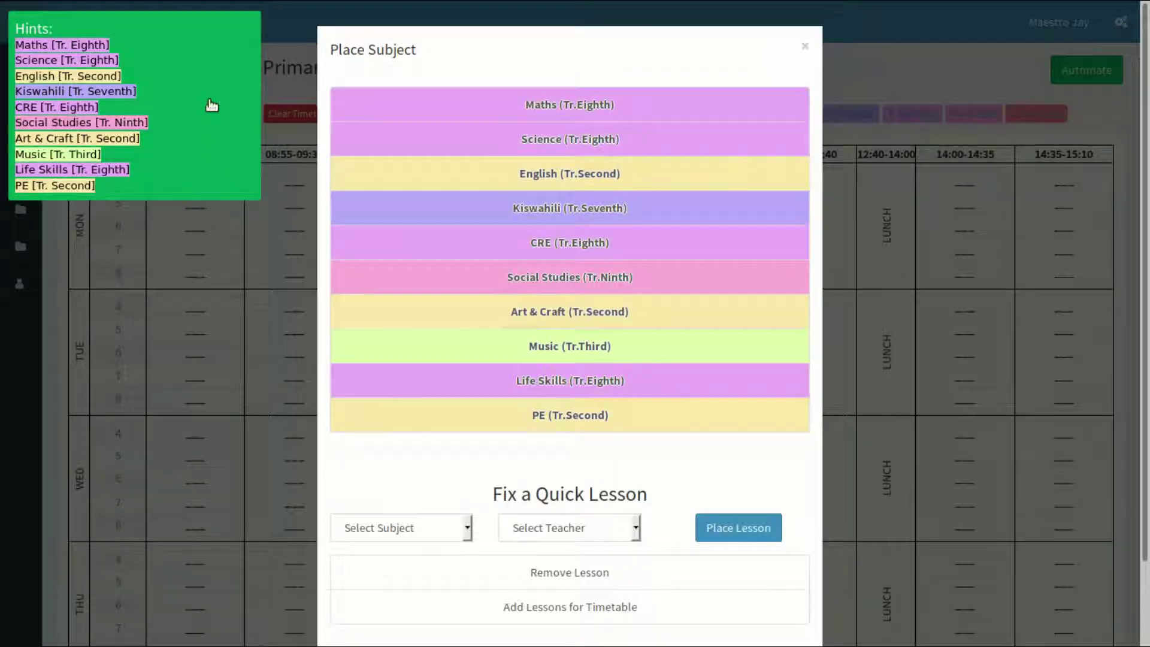
click(183, 59)
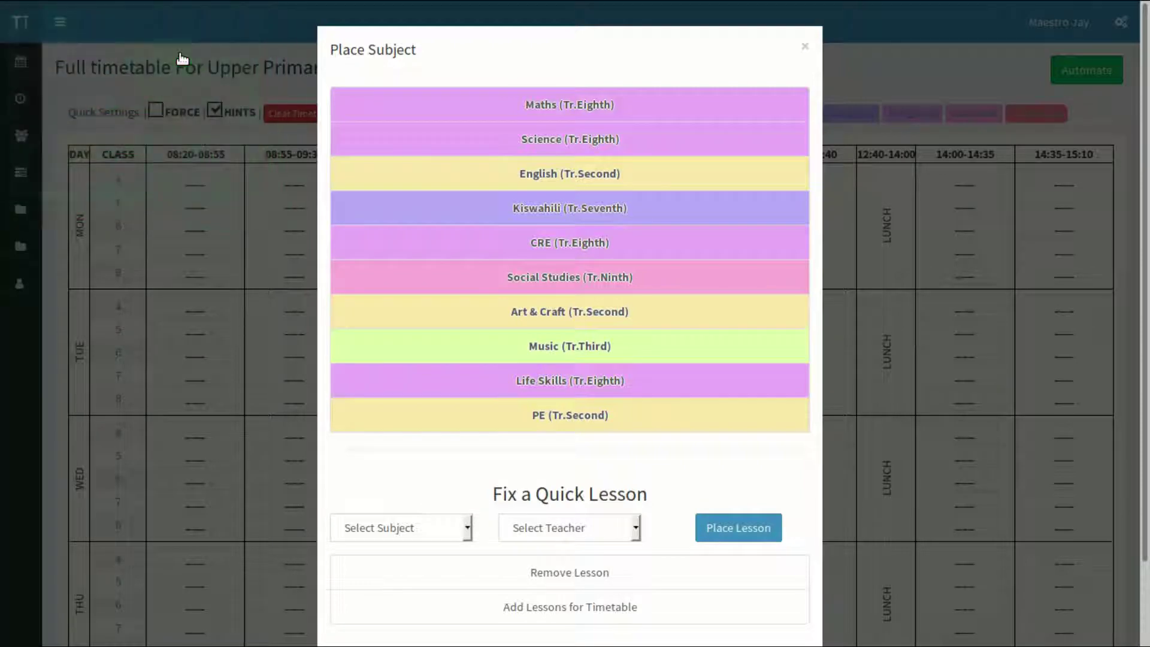
click(984, 455)
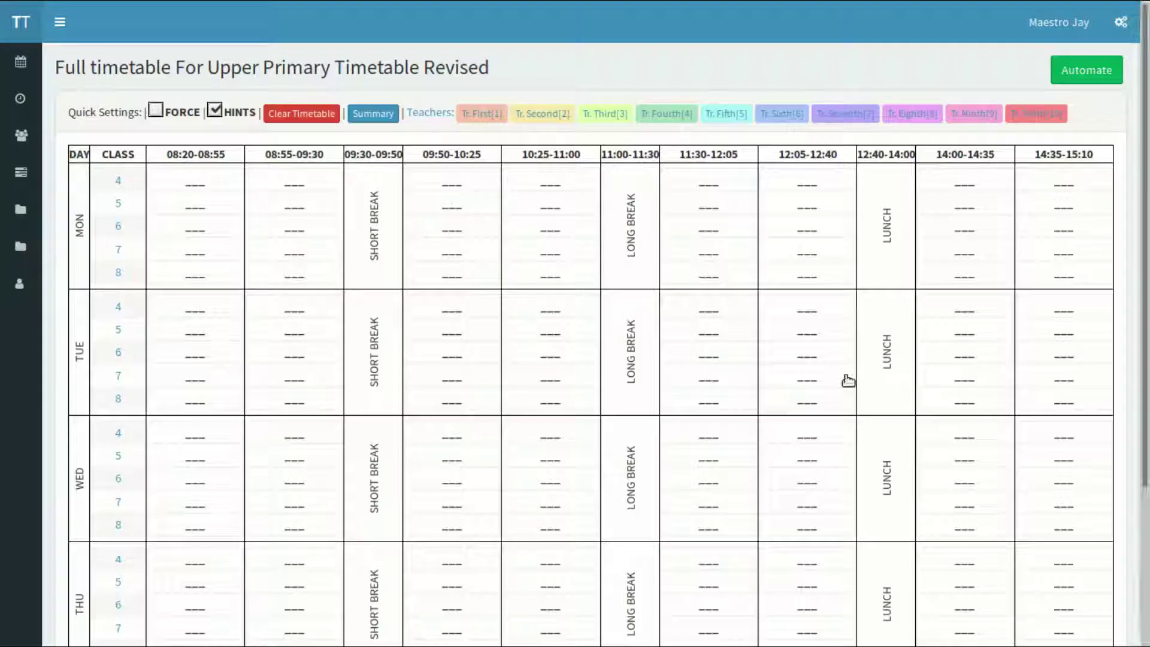
- Look at Clear Timetable's subject options without clearing, then check the empty lesson summary
click(316, 115)
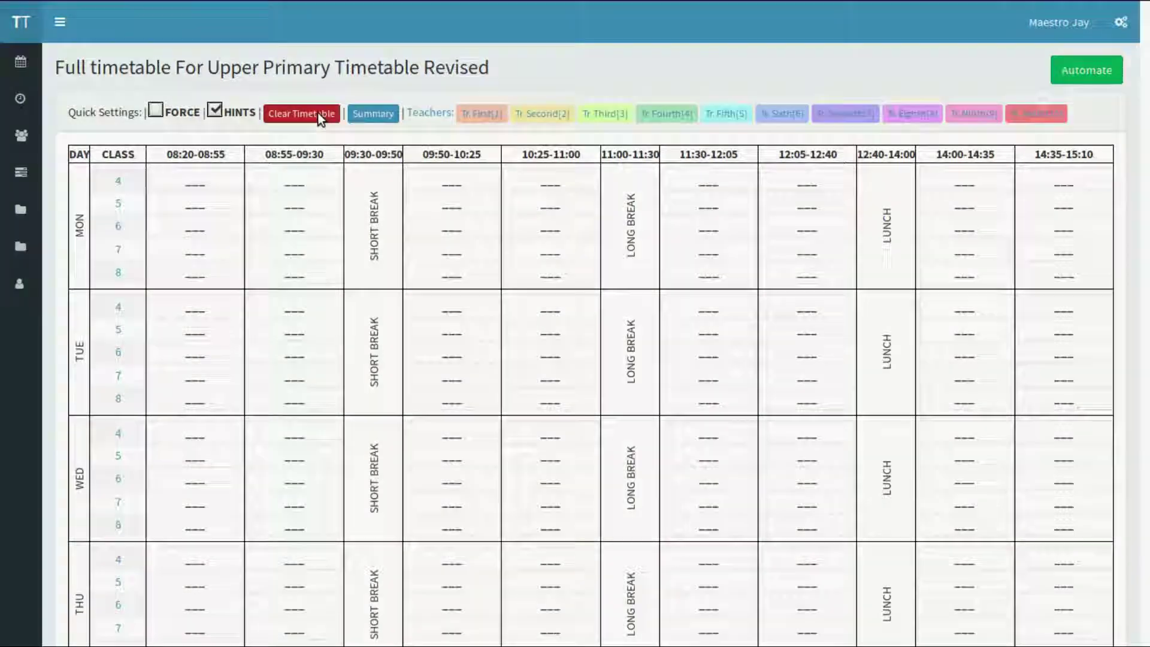
click(531, 152)
click(531, 152)
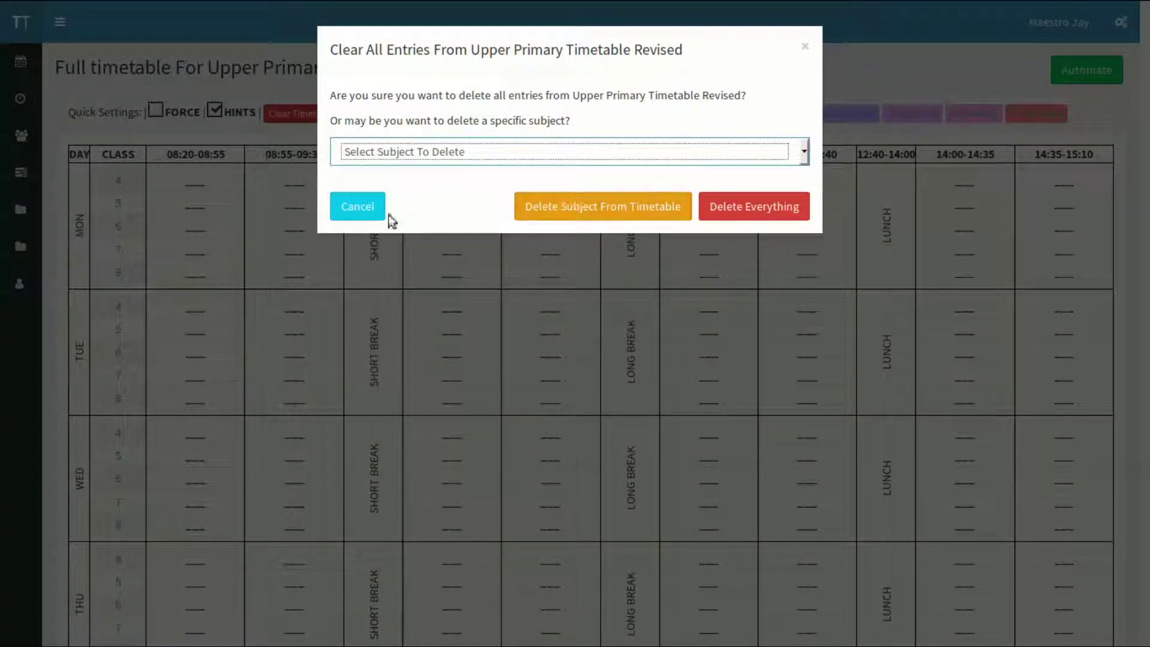
click(359, 203)
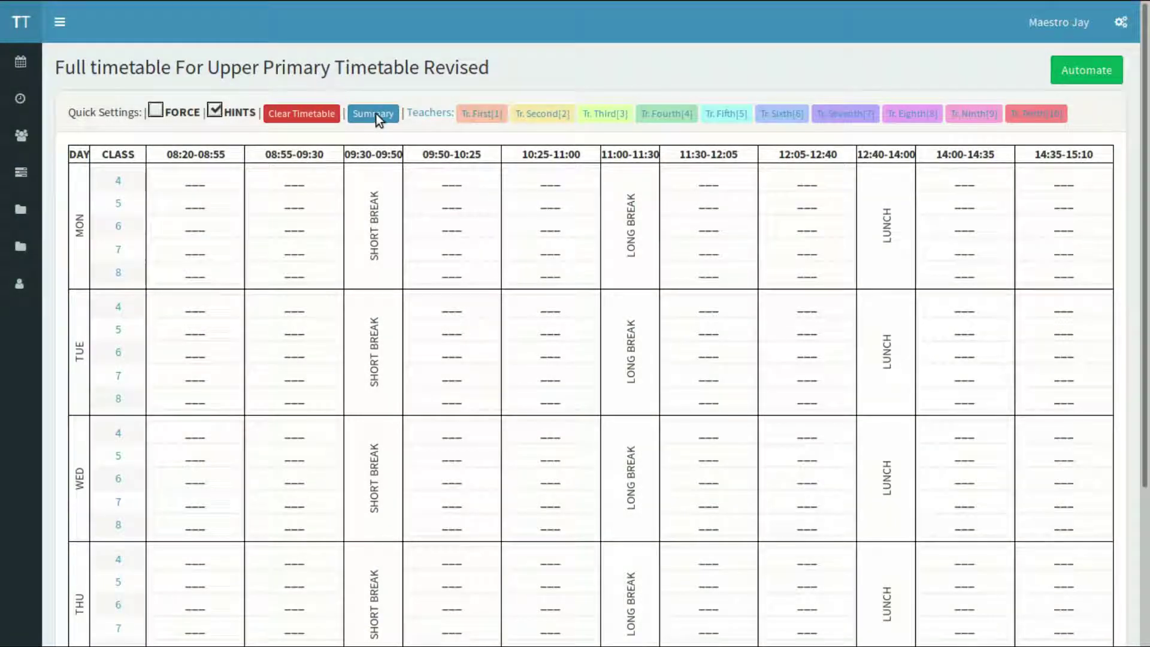
click(376, 113)
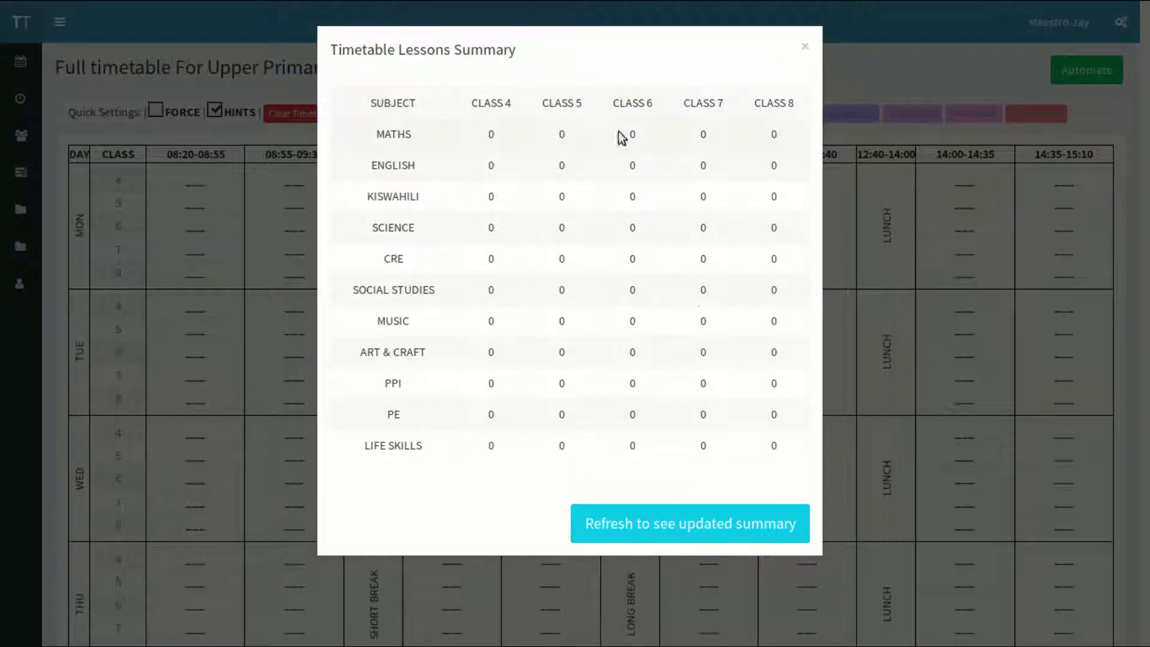
key(Escape)
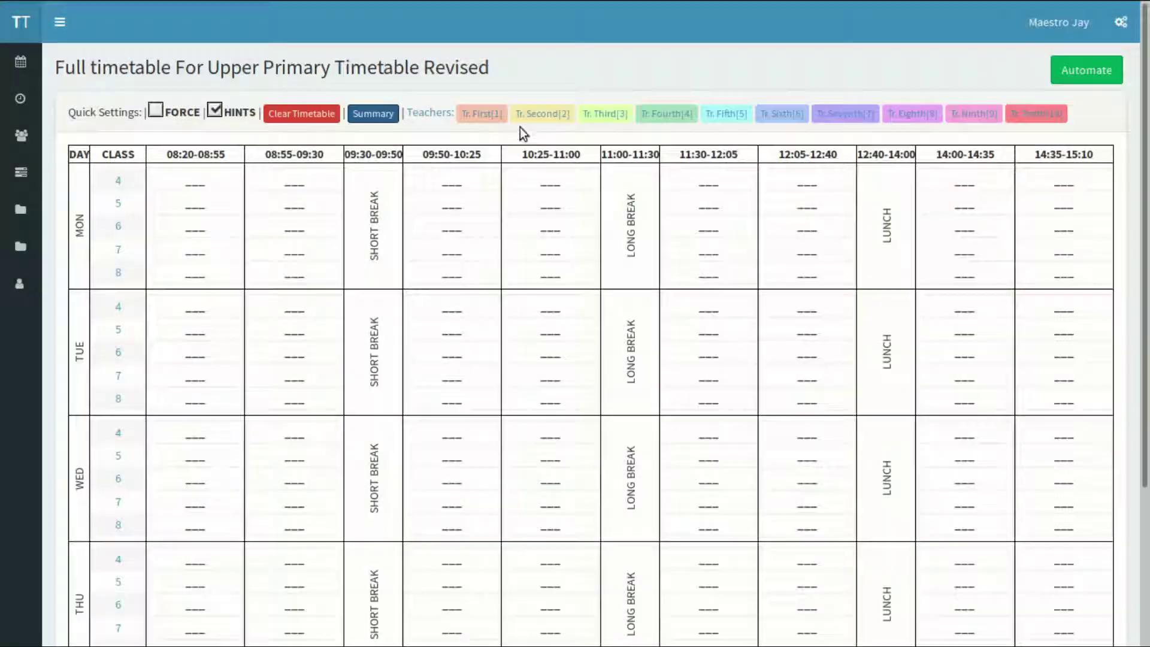
- Check Tr. First's 0 placed lessons and own timetable, then return to the full timetable
click(491, 113)
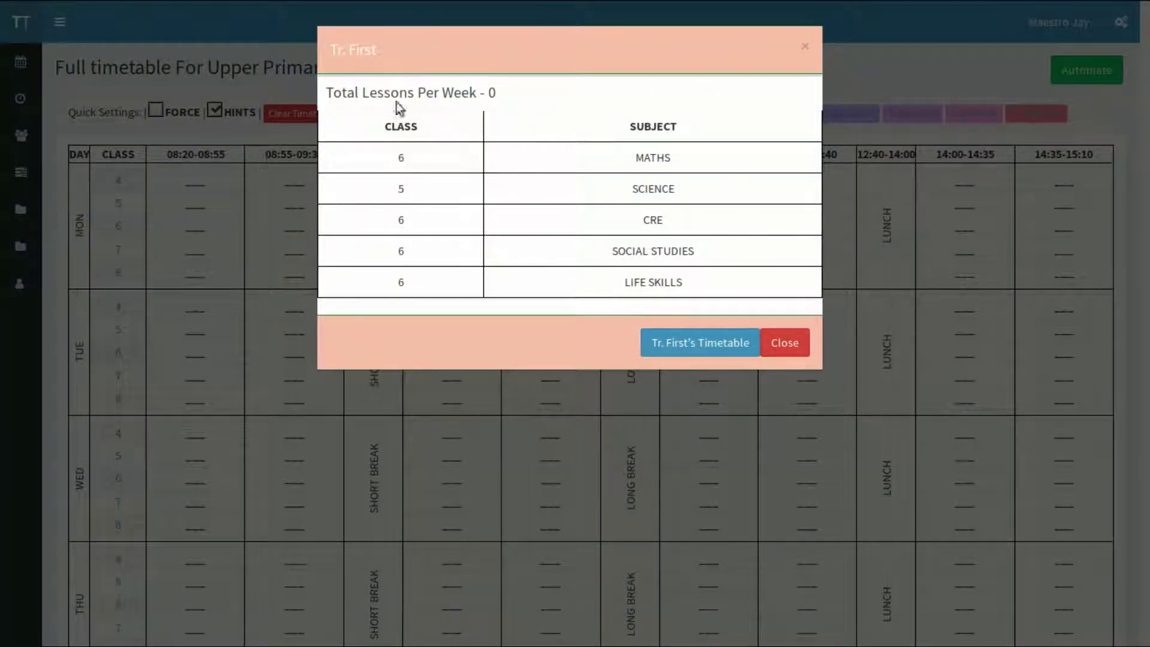
drag(383, 99, 483, 108)
click(514, 92)
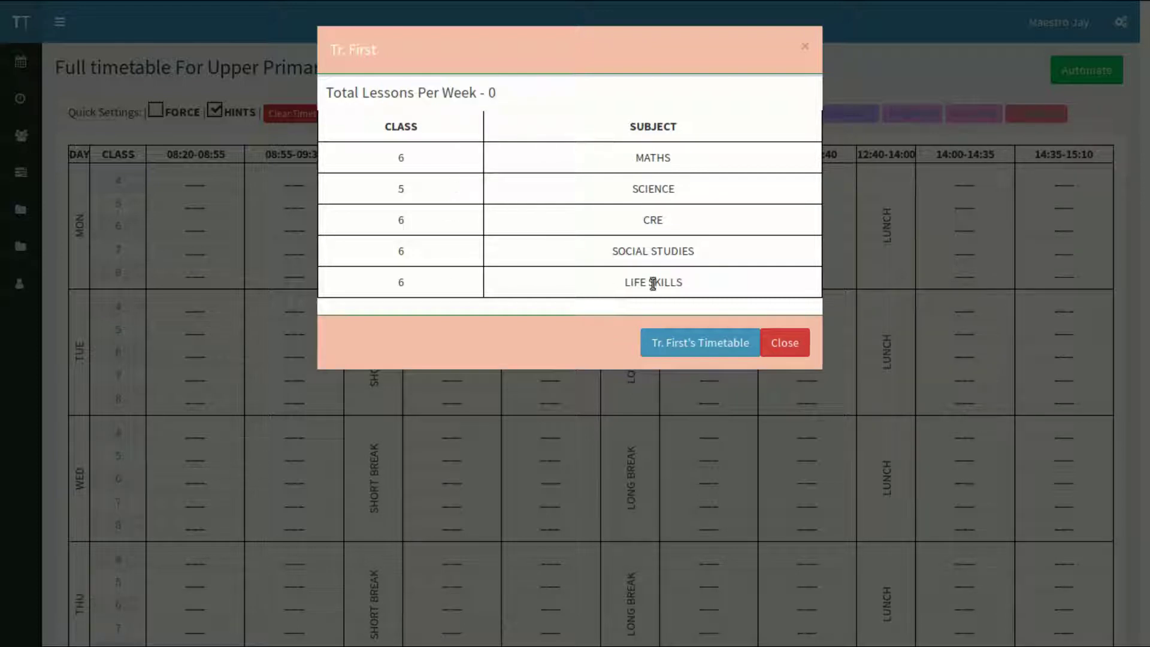
click(714, 353)
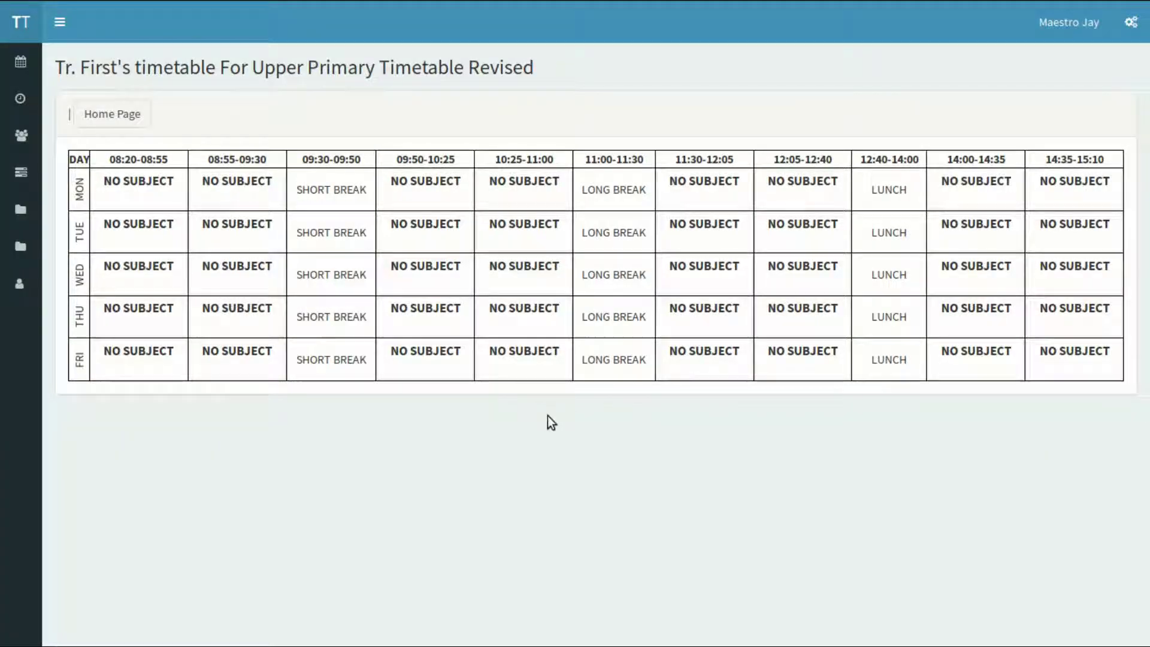
right_click(547, 417)
click(573, 187)
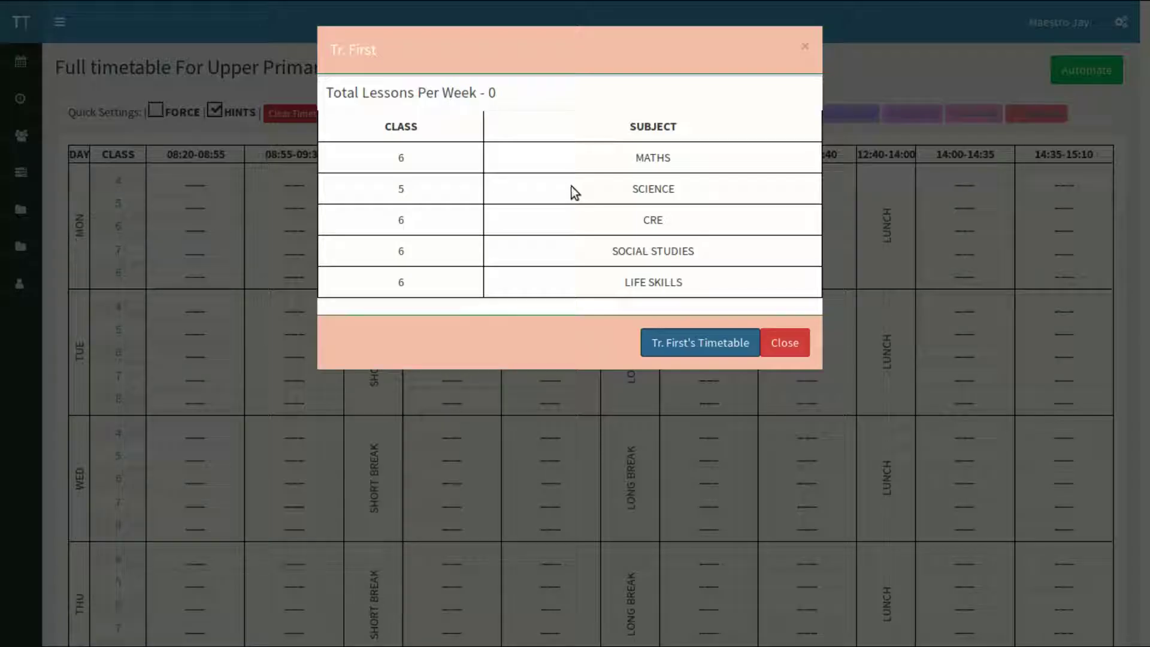
click(997, 243)
- Set automatic placement to Maths at Any Time, then close the settings
click(1073, 71)
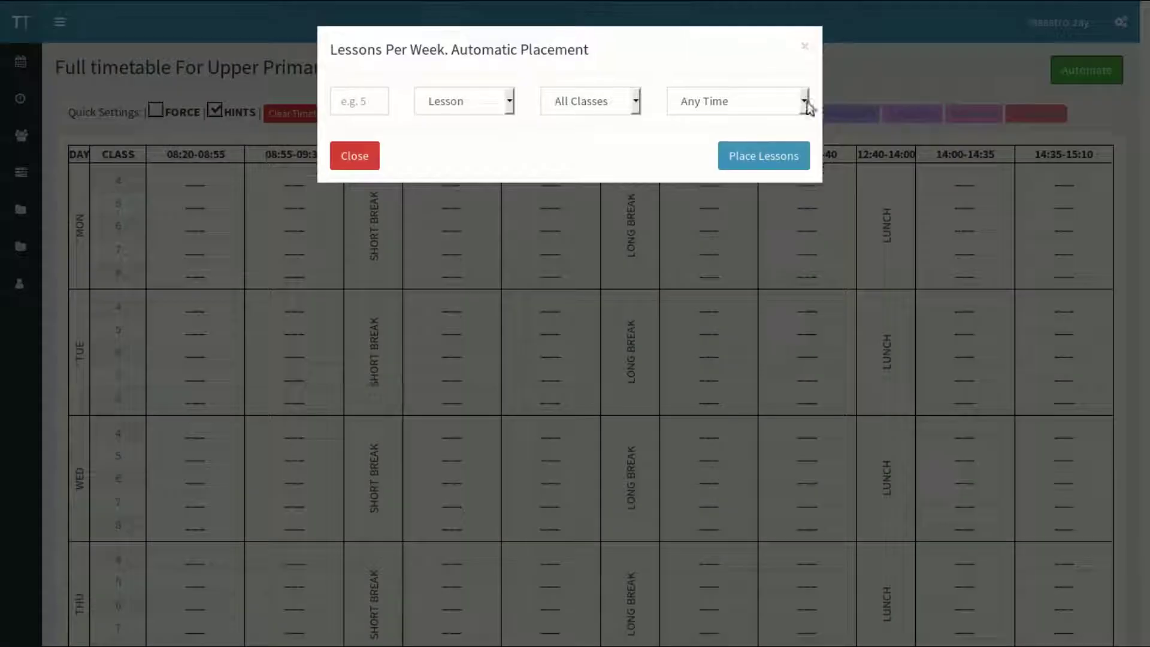
click(431, 113)
click(455, 148)
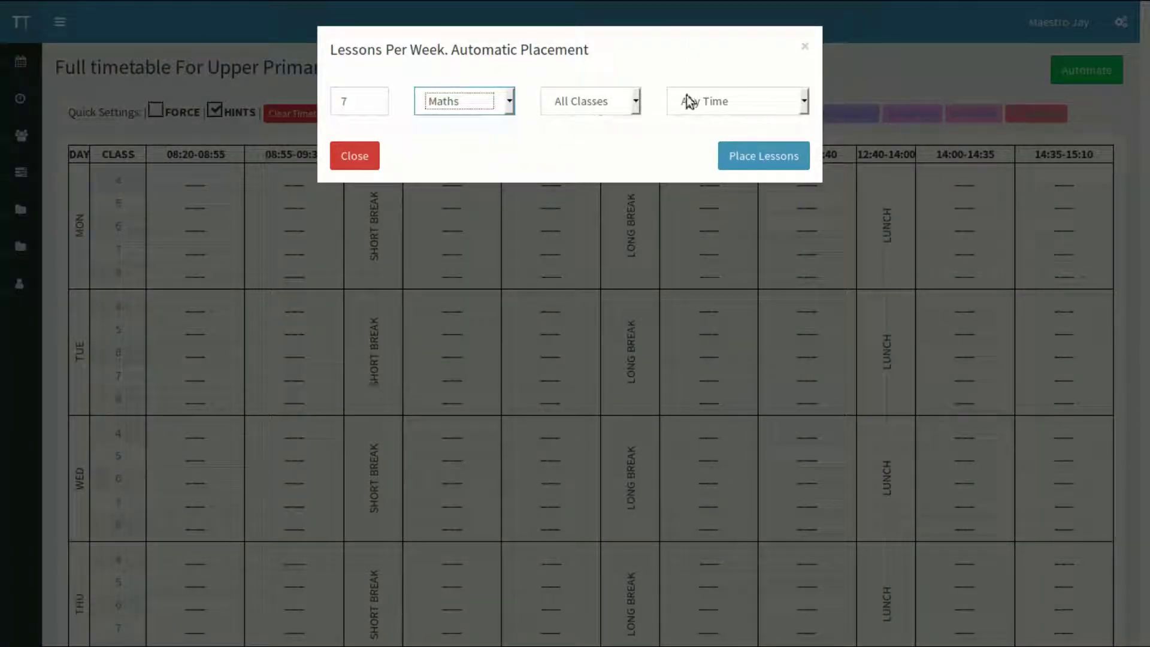
click(602, 95)
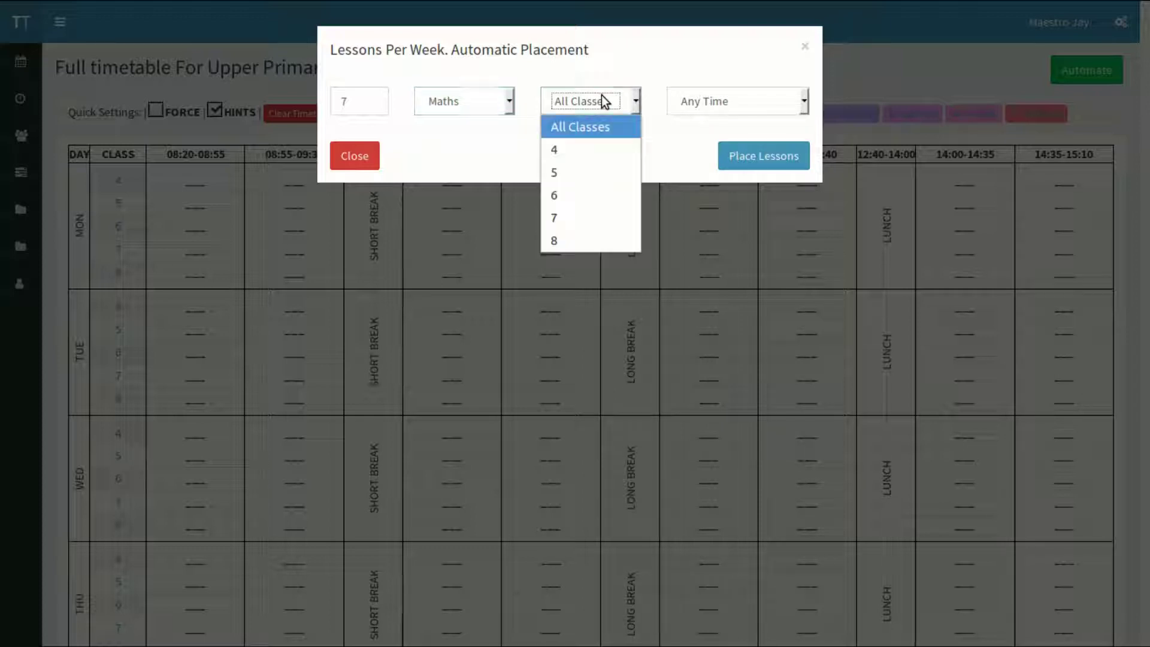
click(655, 100)
click(726, 98)
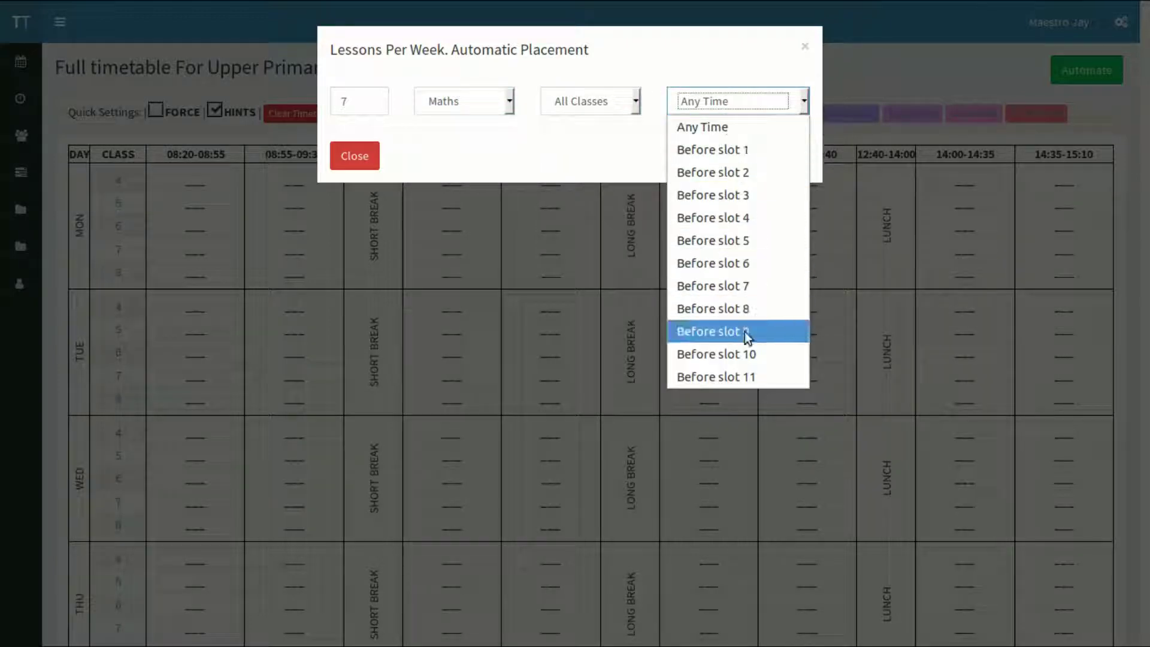
click(738, 99)
click(529, 309)
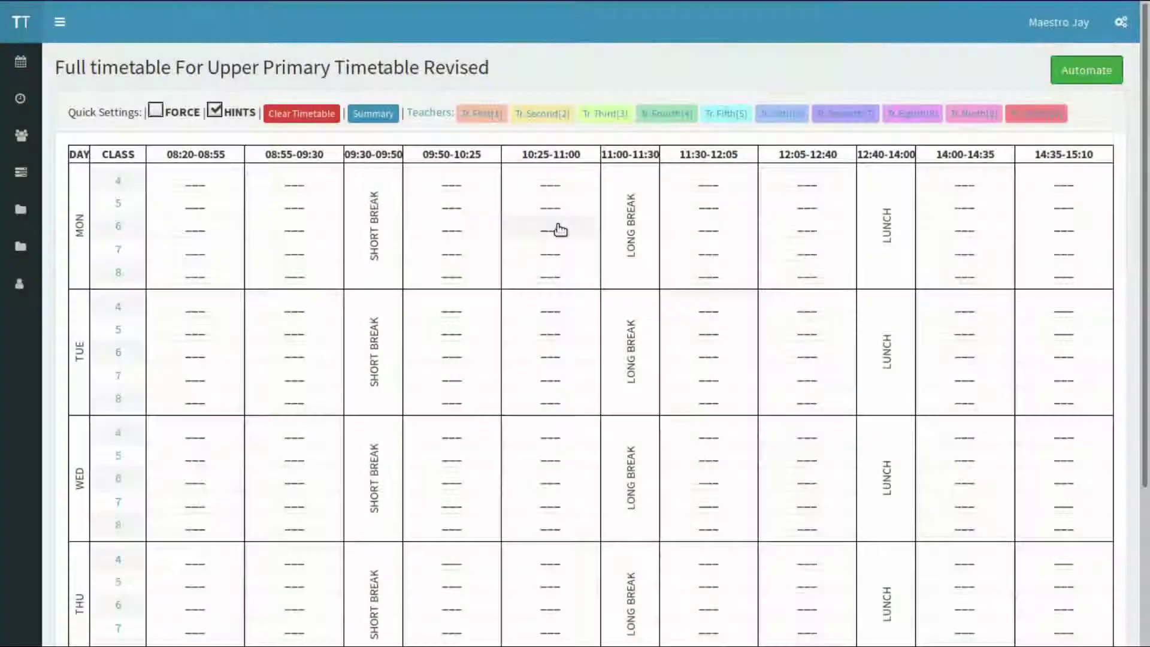
- Place Maths in class 4's Monday 08:20 slot, then remove it
click(193, 188)
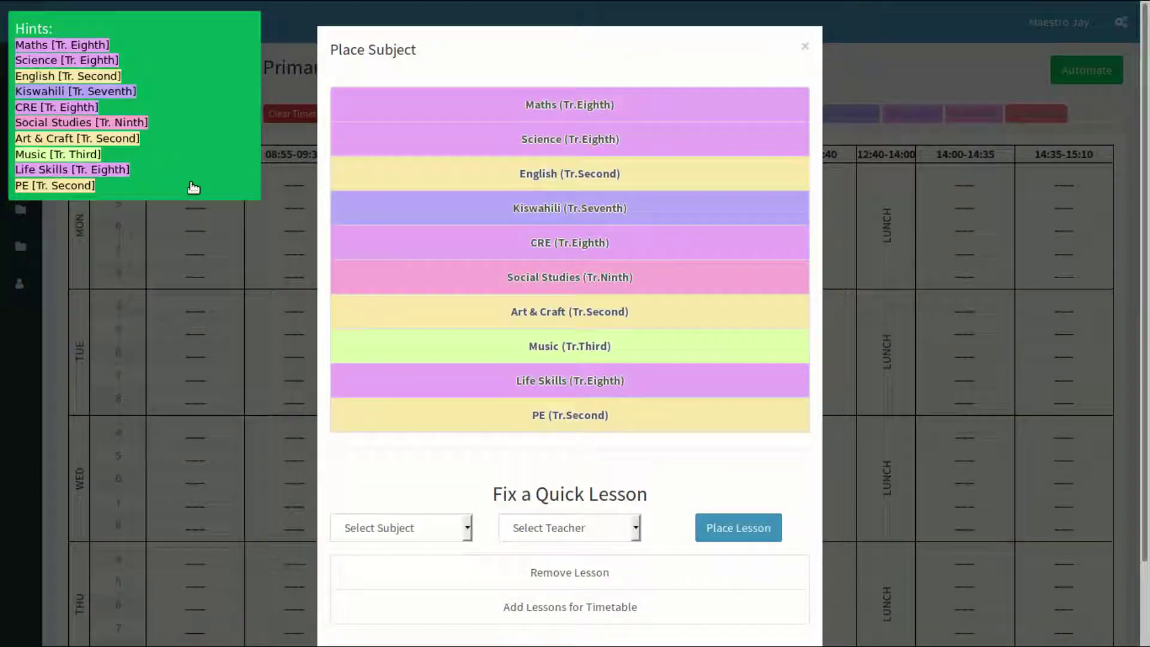
click(617, 103)
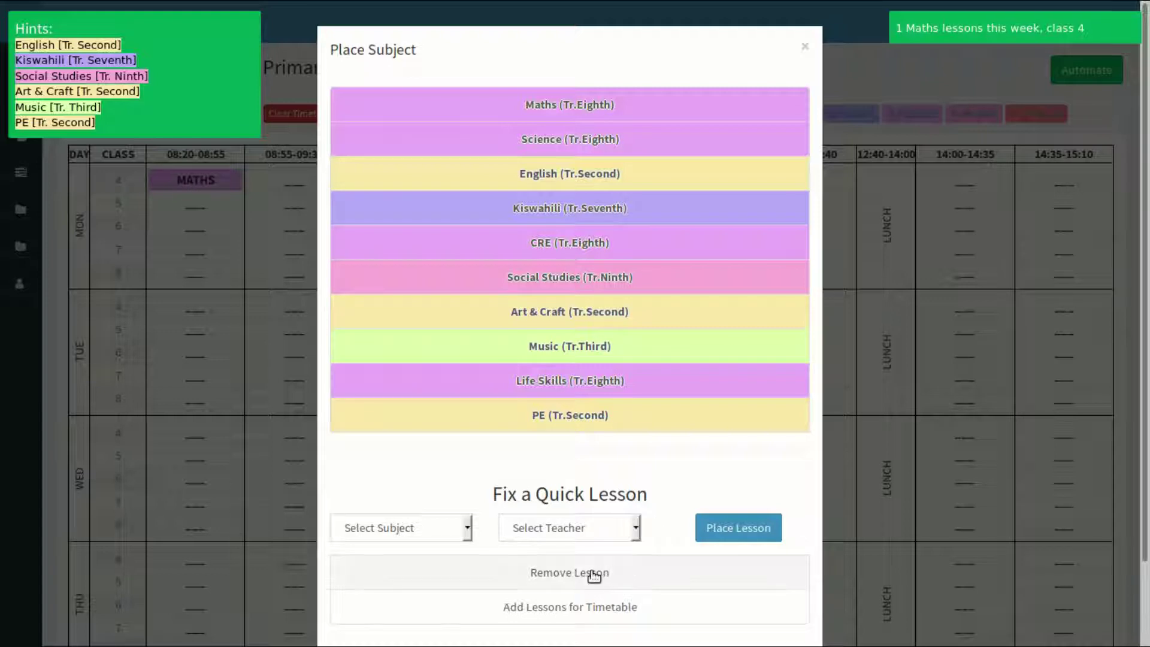
click(592, 574)
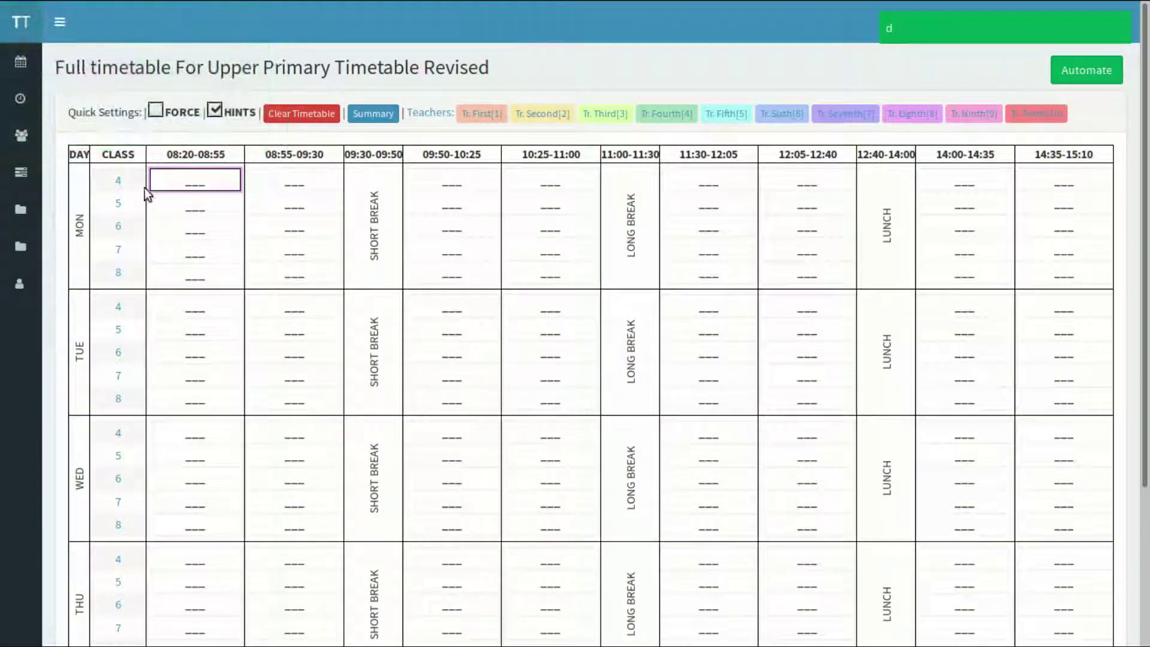
- View class 4's own timetable and go back to the full timetable
click(120, 187)
right_click(270, 199)
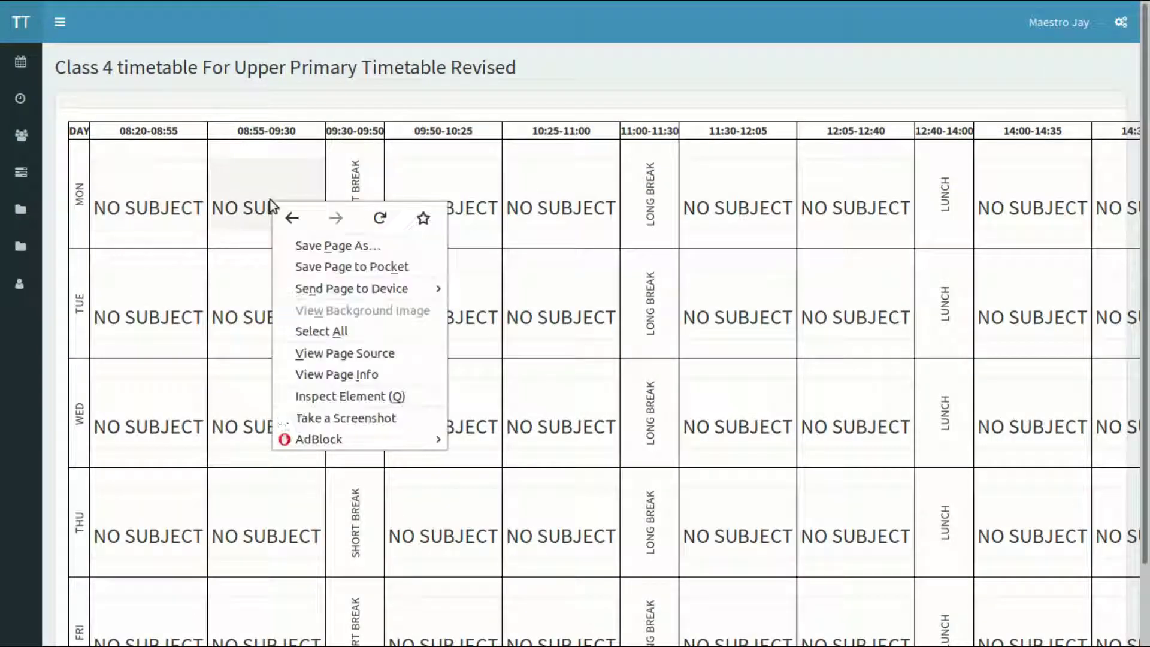
click(289, 217)
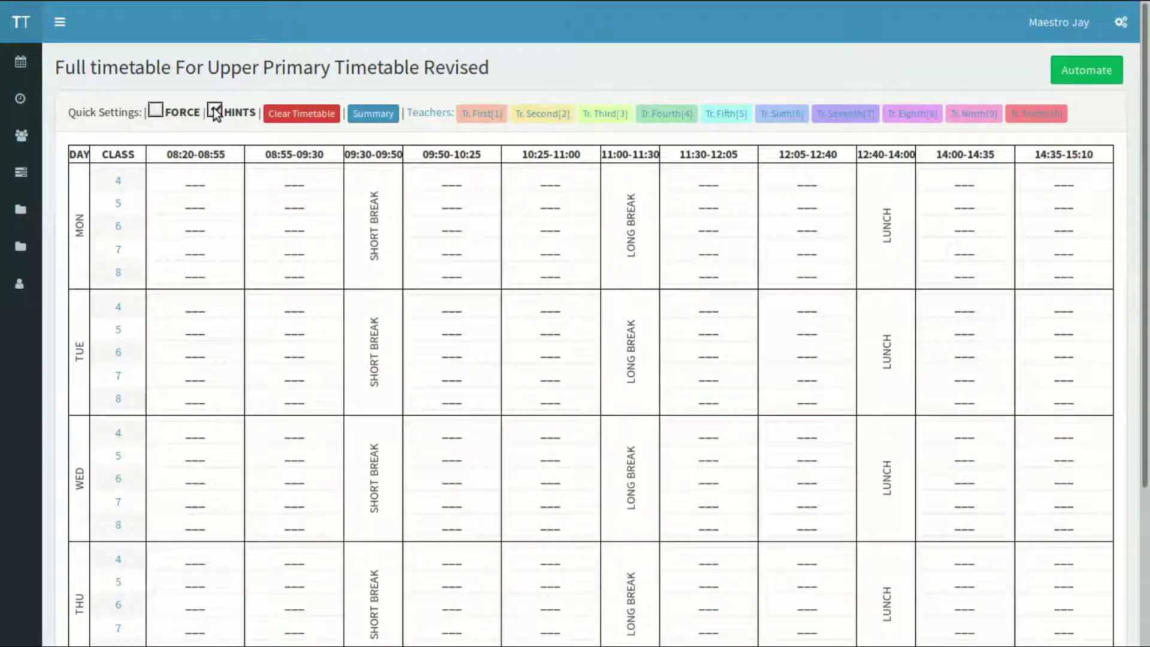
- Place Science for class 6 at Monday 08:20; further Social Studies and Science attempts with Tr. Fifth are refused
scroll(198, 180, down, 1)
click(193, 179)
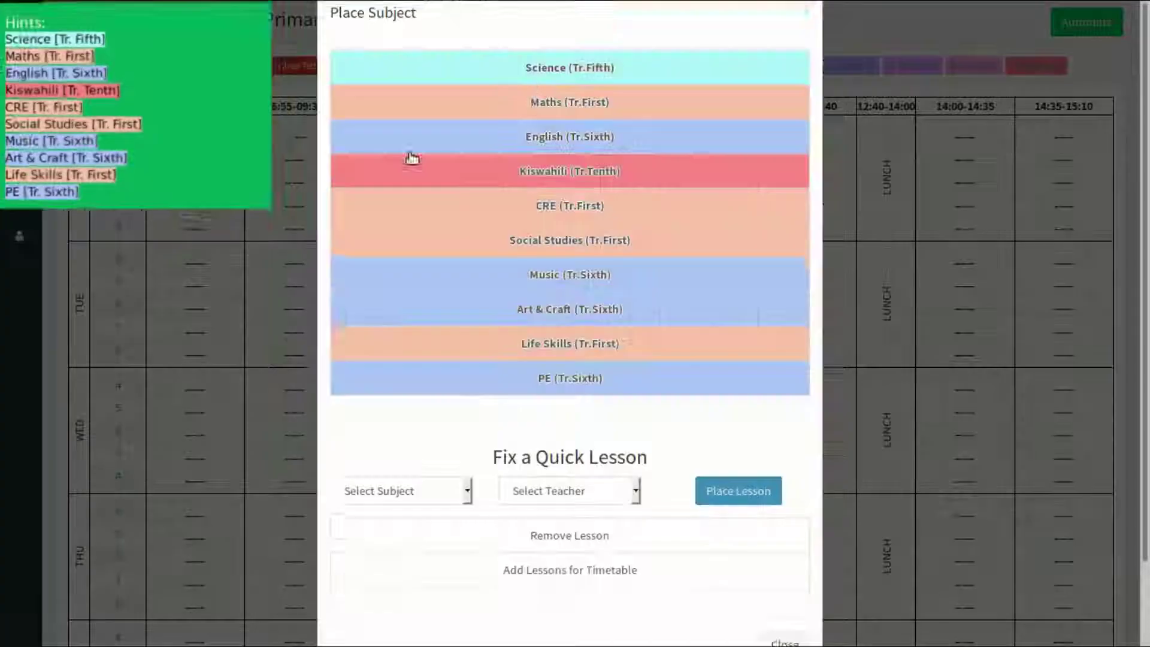
click(543, 107)
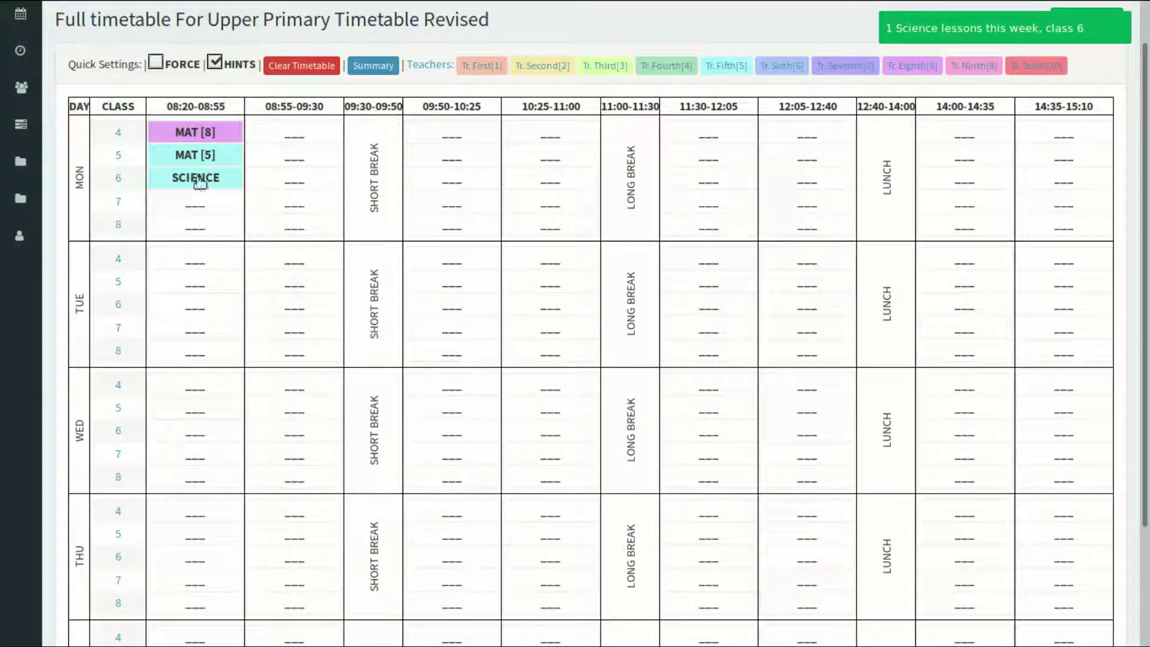
click(198, 201)
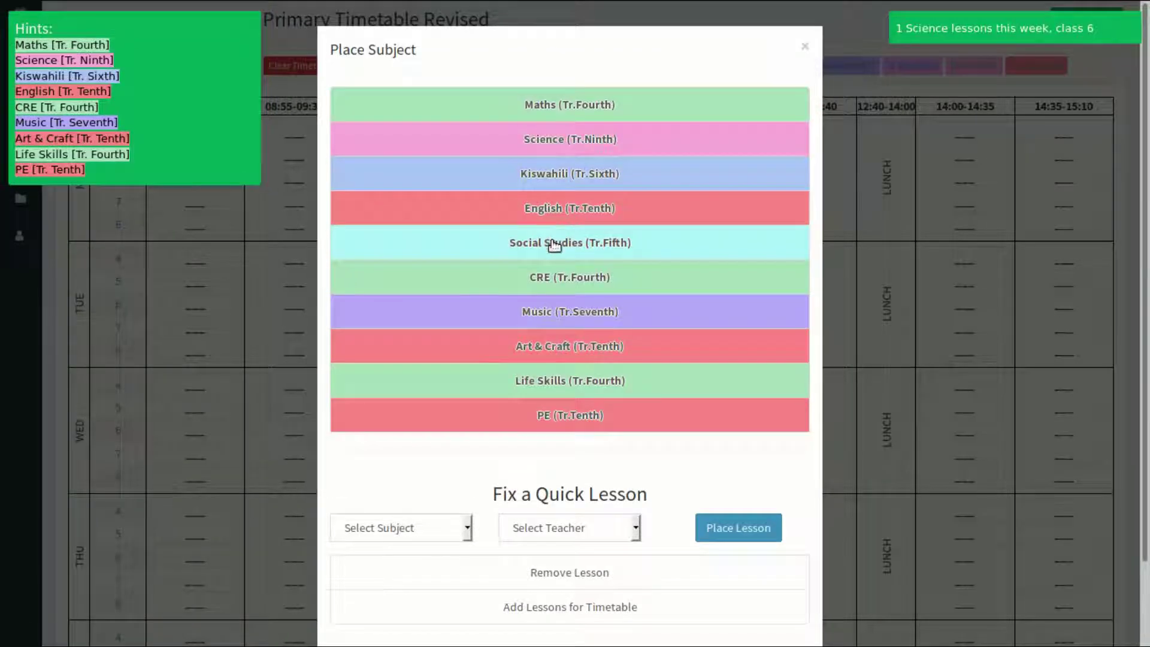
click(550, 243)
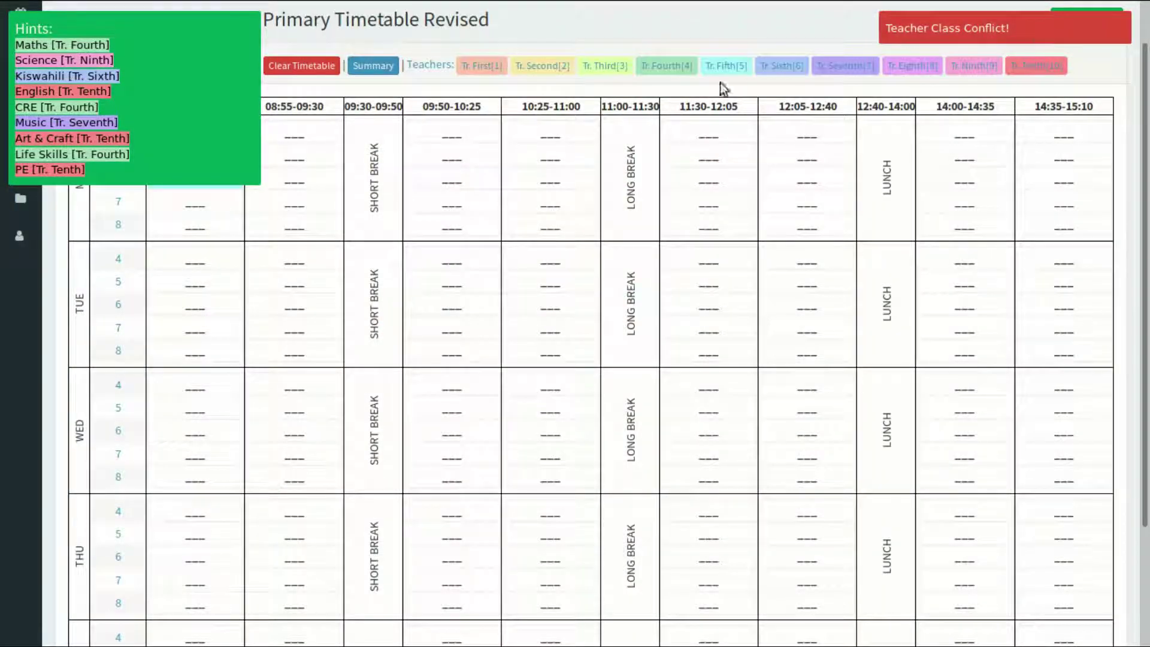
click(302, 179)
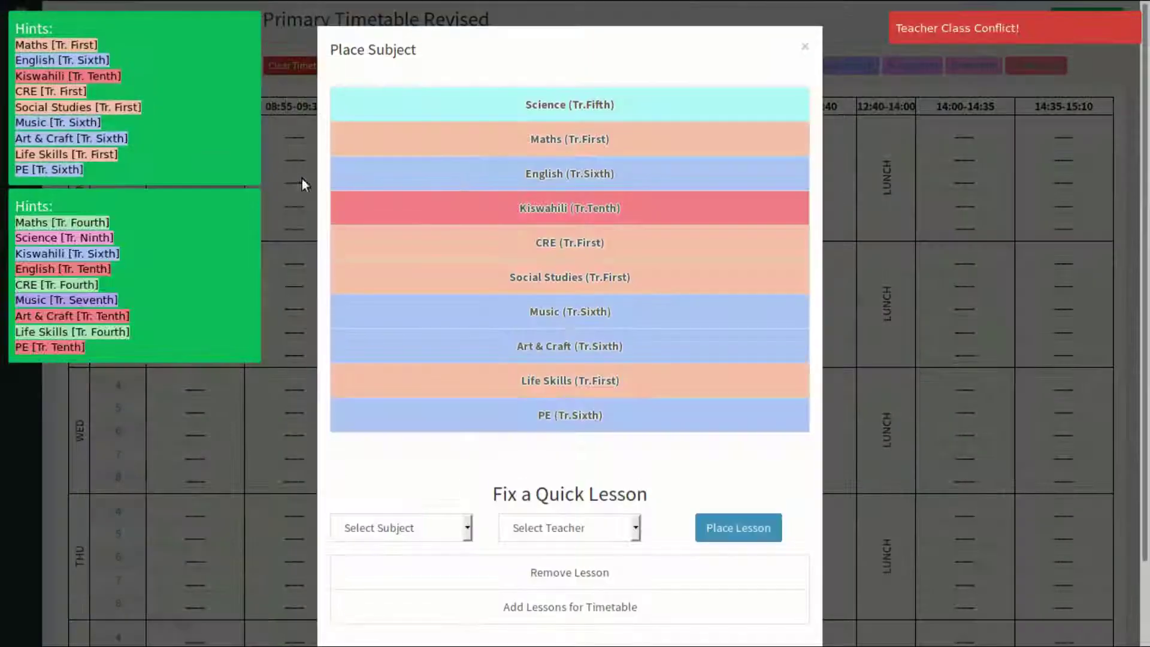
click(560, 108)
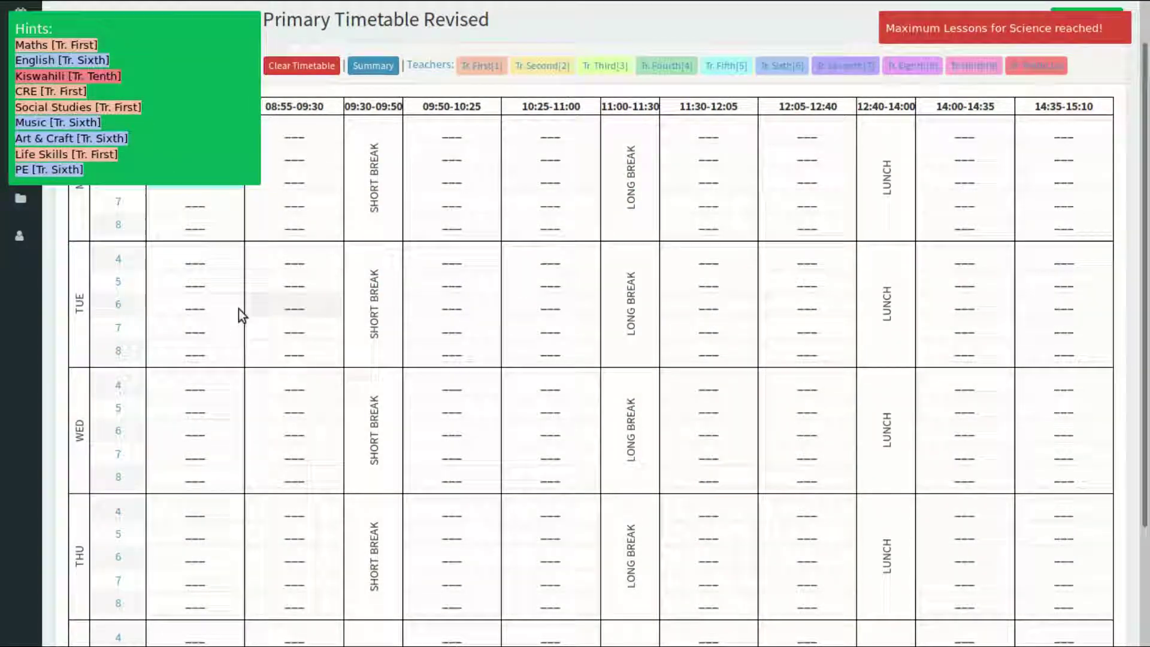
- Place a PE lesson with Tr. Seventh in class 4's Friday slot
scroll(193, 458, down, 3)
click(190, 490)
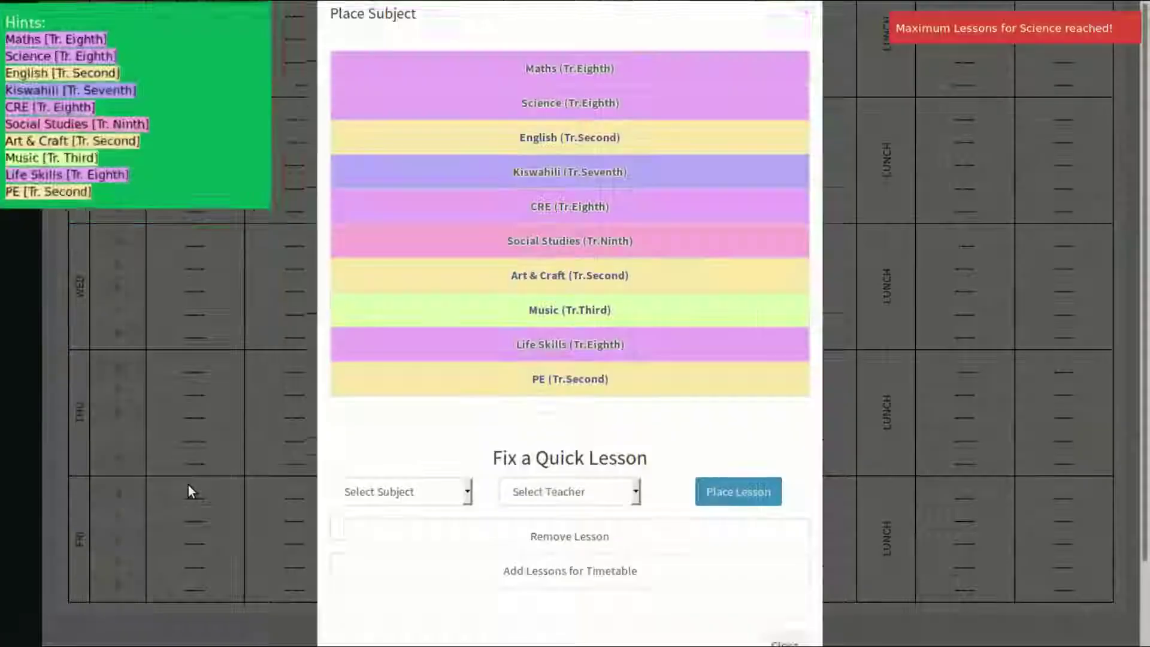
click(445, 530)
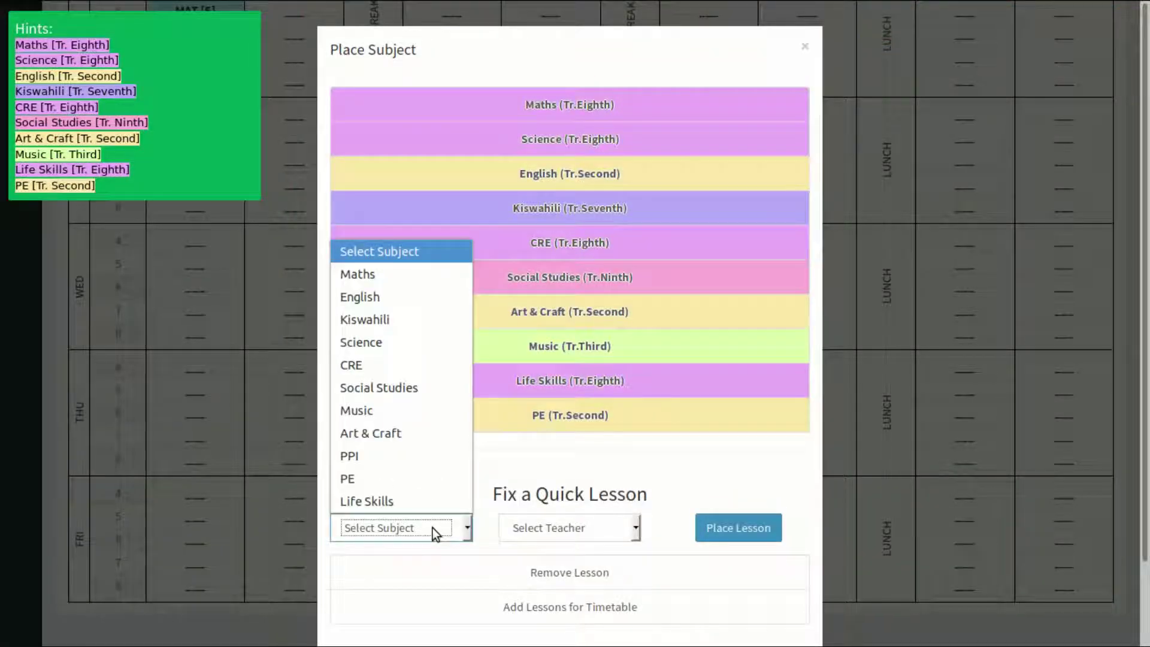
click(405, 478)
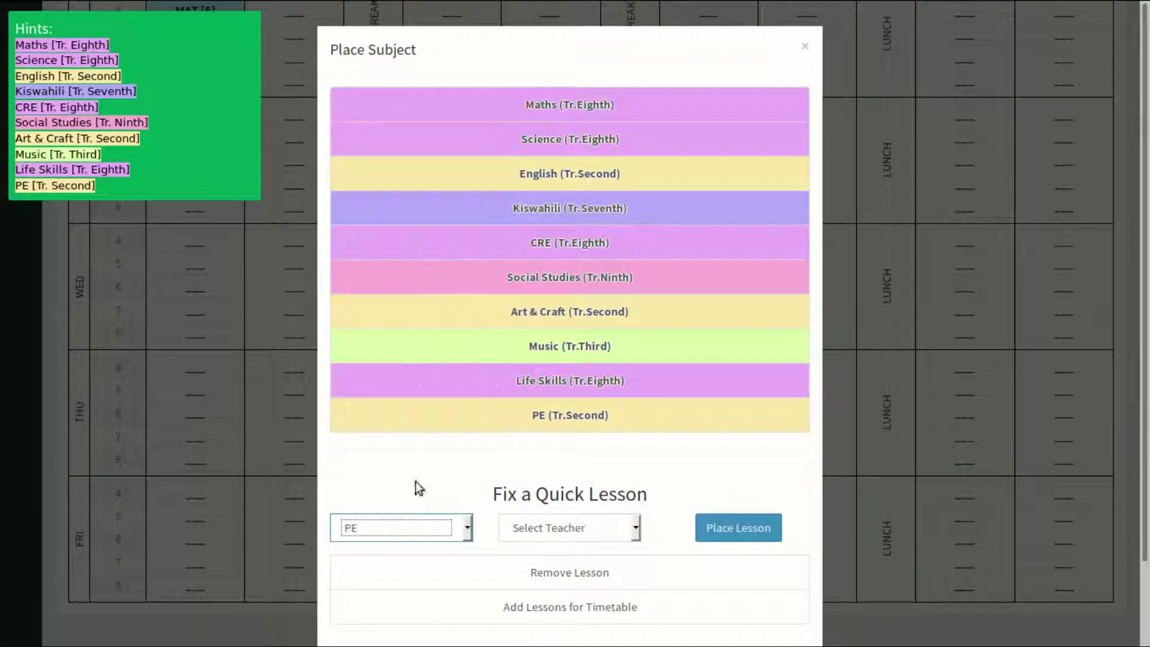
click(580, 524)
click(563, 433)
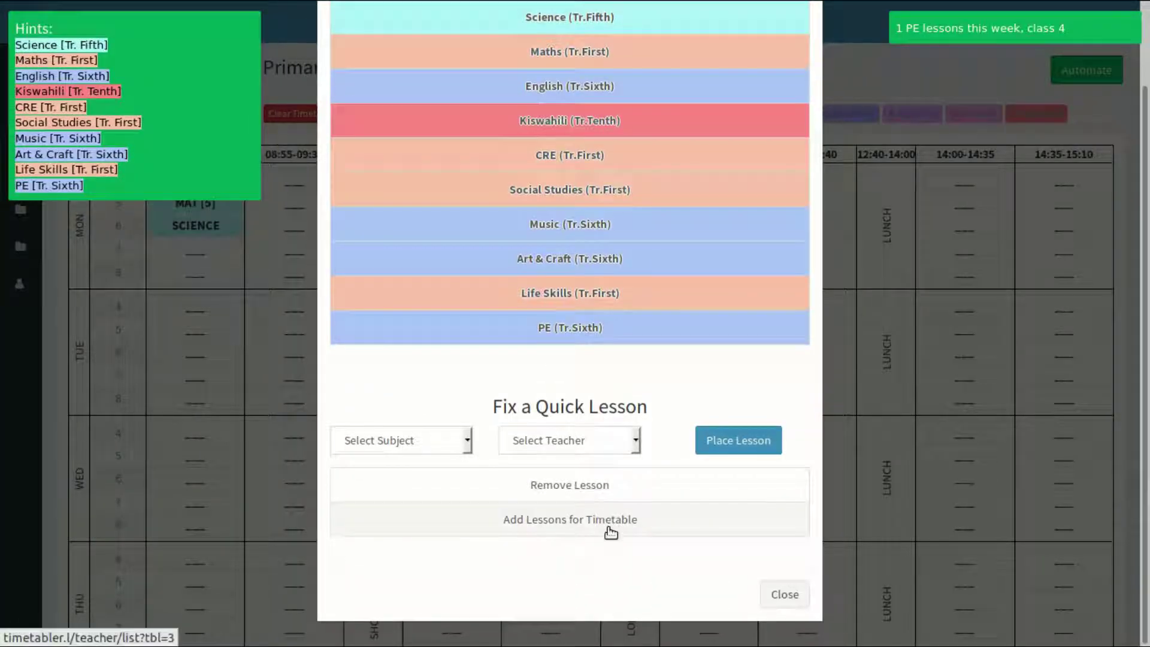
- Open the fully filled original Upper Primary Timetable and bring up the account menu
click(611, 521)
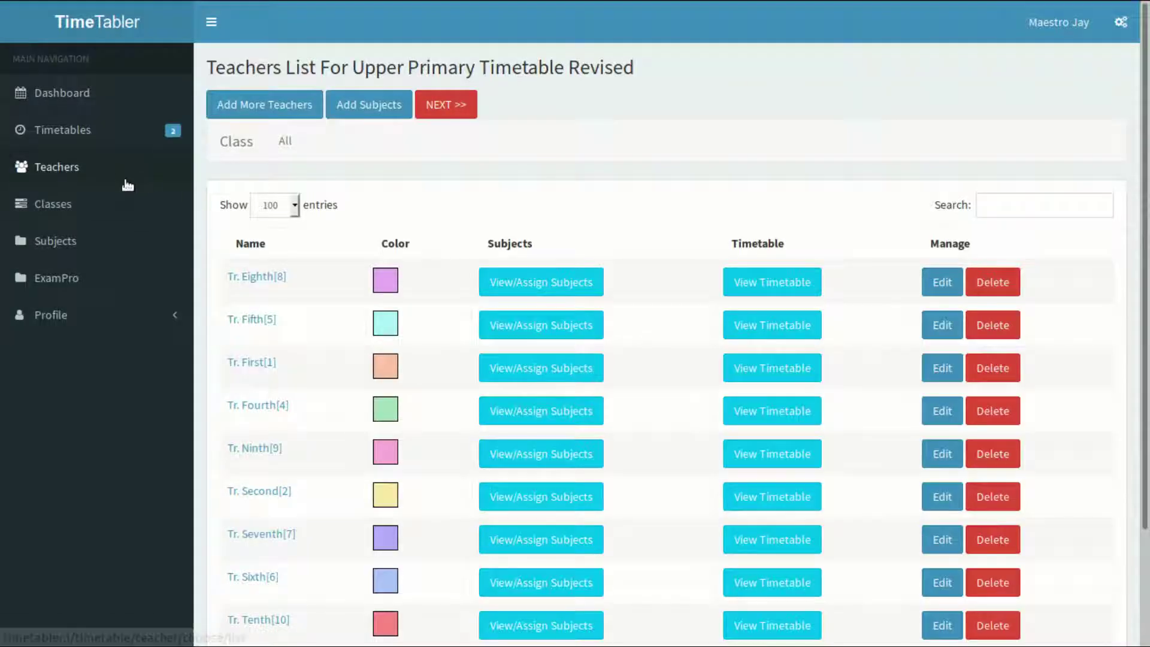
click(117, 132)
click(123, 159)
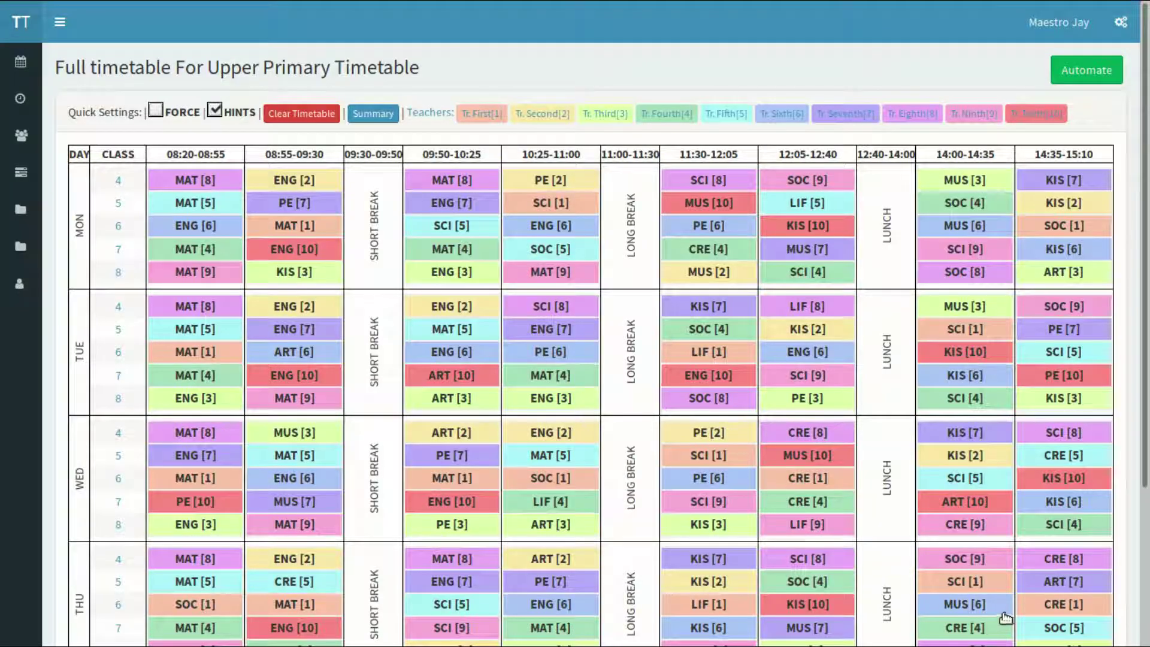
scroll(971, 554, down, 4)
scroll(971, 554, up, 4)
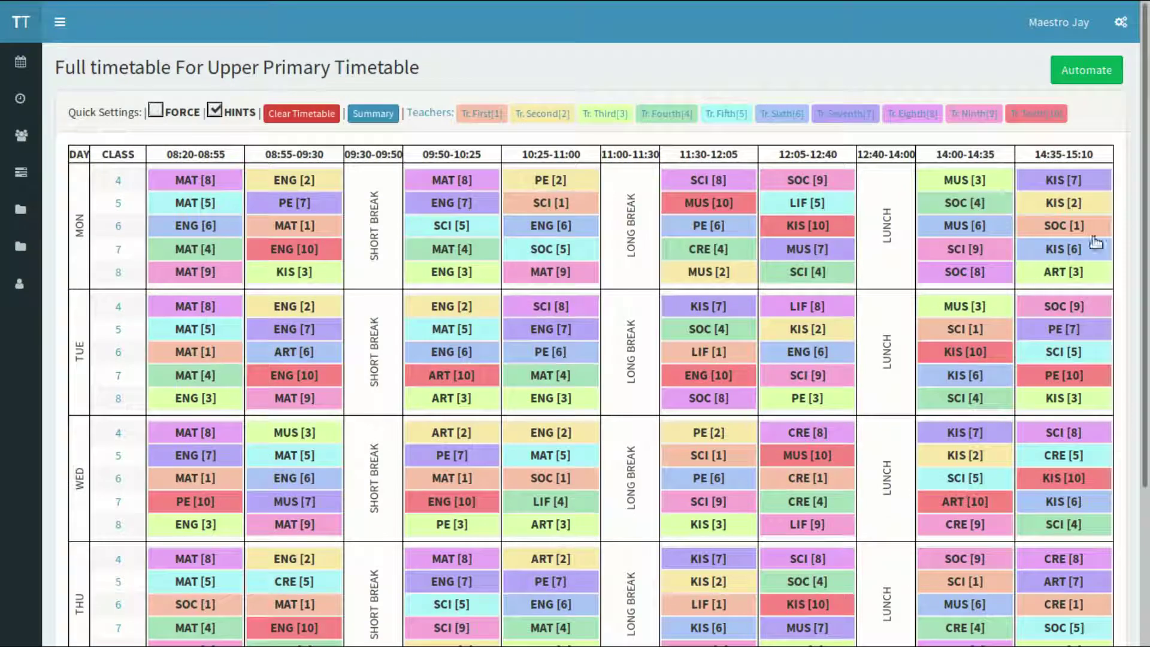
click(1056, 23)
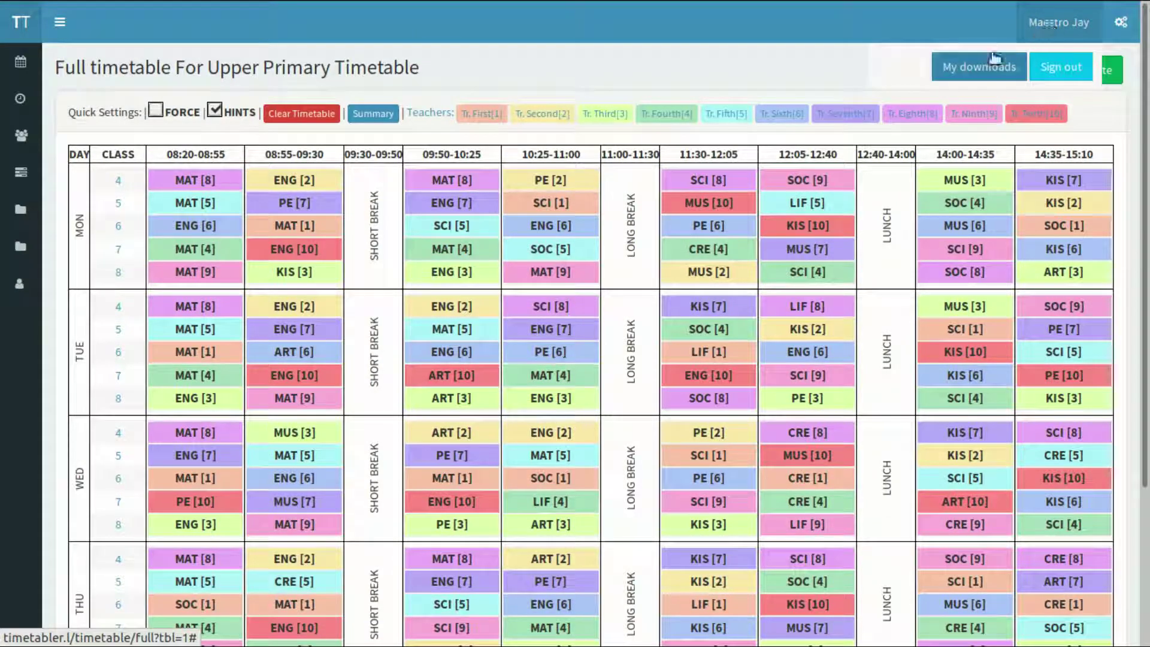
- Go to My downloads and open the Upper Primary Timetable's downloads
click(964, 71)
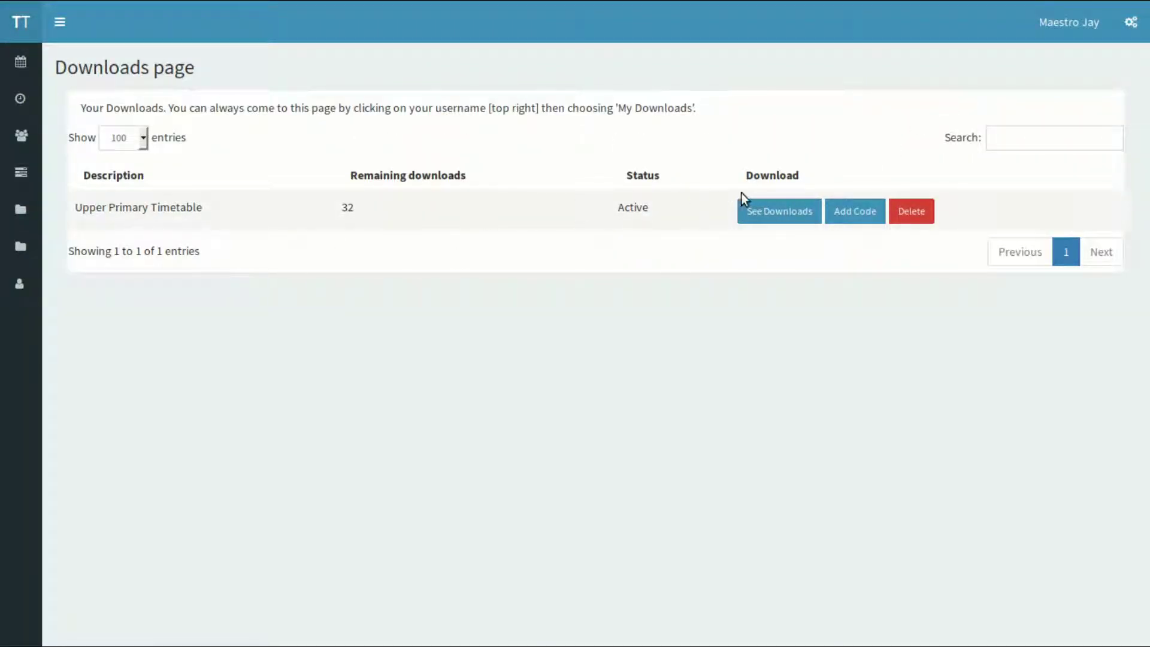
click(776, 213)
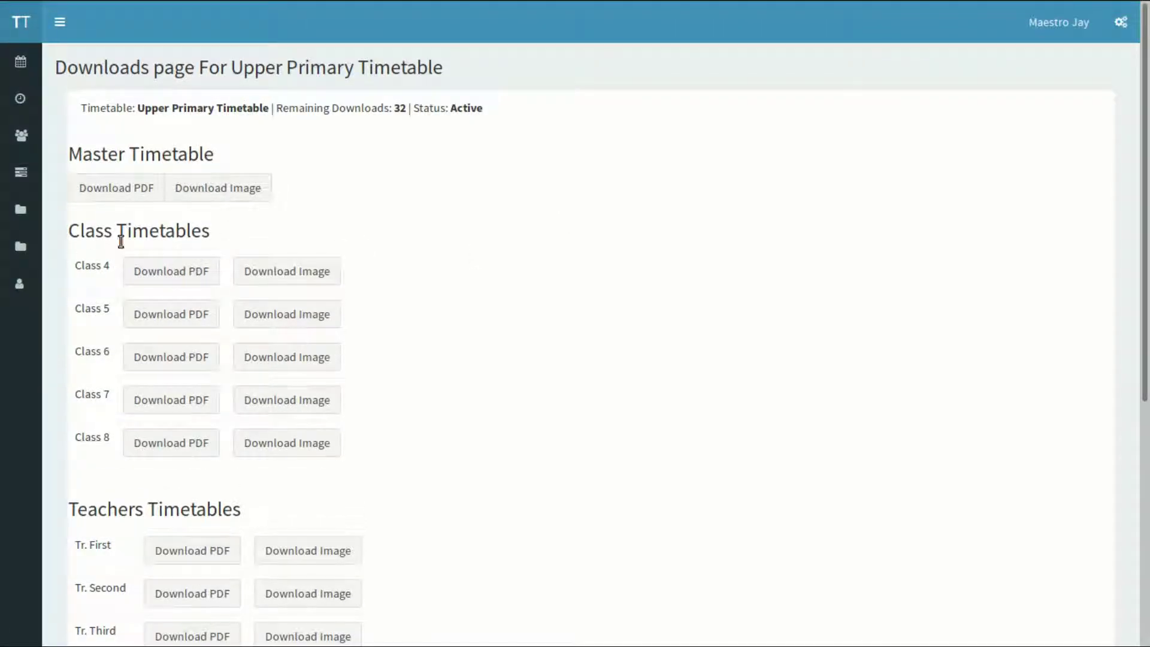
scroll(103, 381, down, 2)
scroll(348, 378, down, 2)
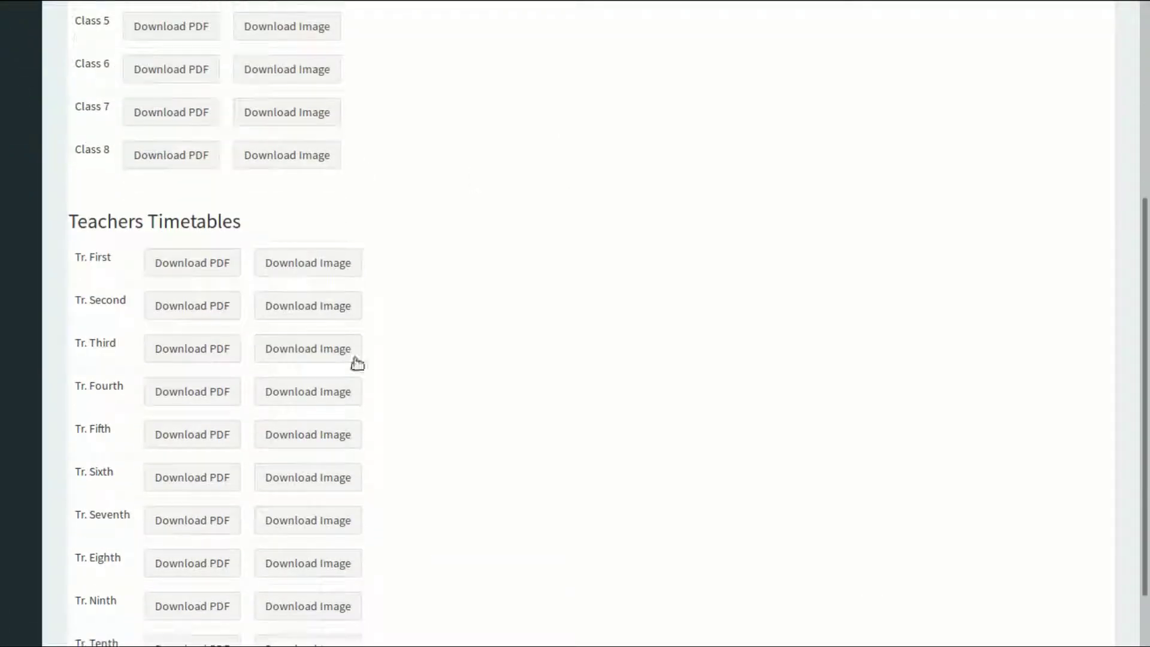
scroll(380, 247, up, 4)
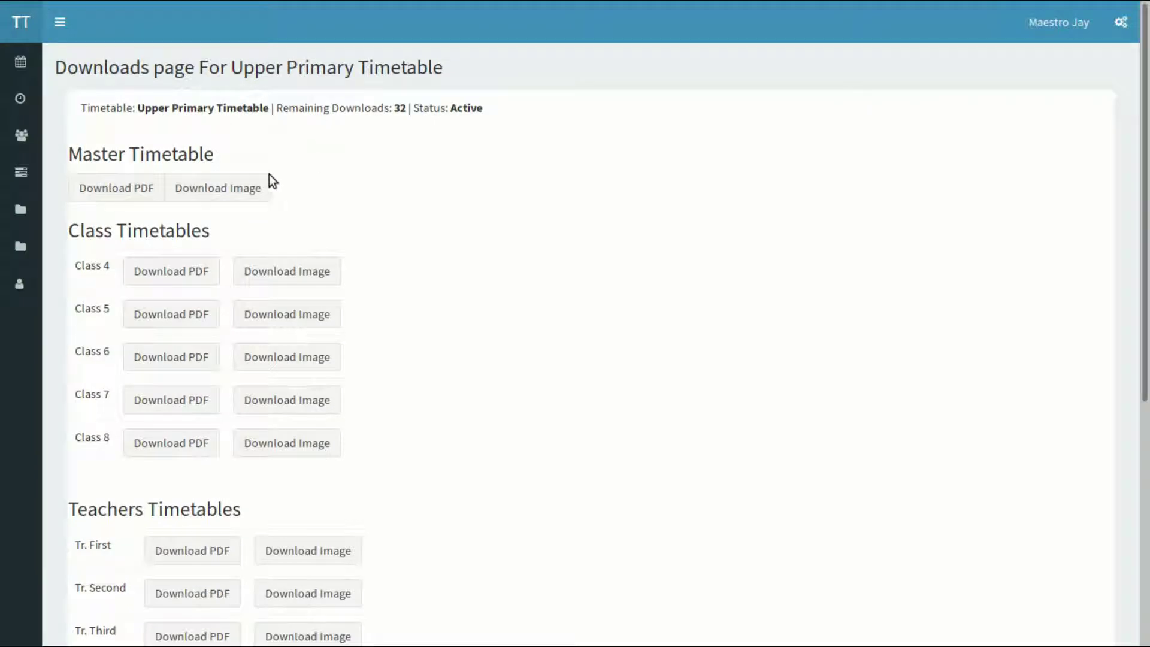
- Save the Master Timetable as 'Upper Primary Timetable-20180709~110046.jpg' and view it
click(219, 190)
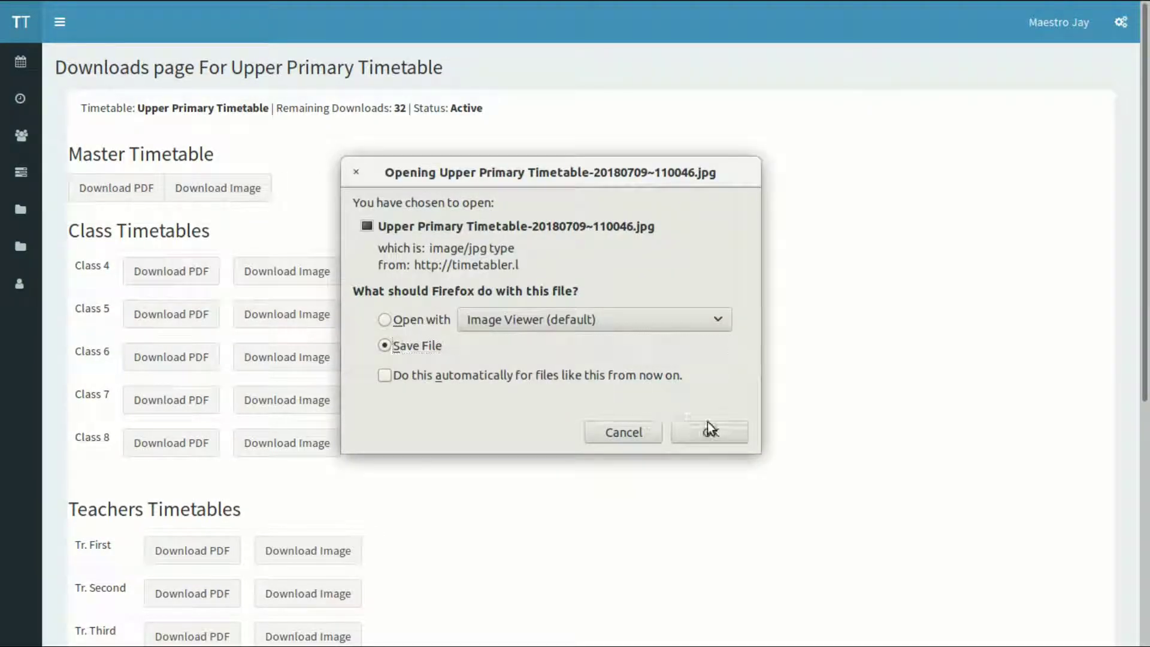
click(709, 427)
mouse_move(995, 3)
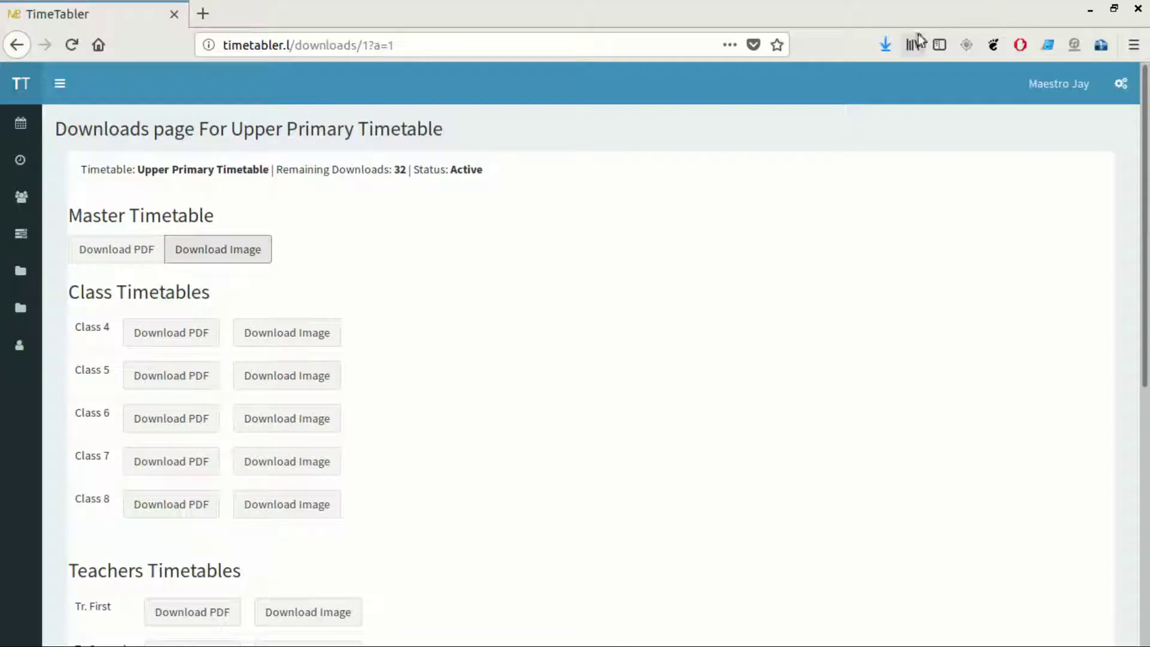
click(884, 45)
click(693, 99)
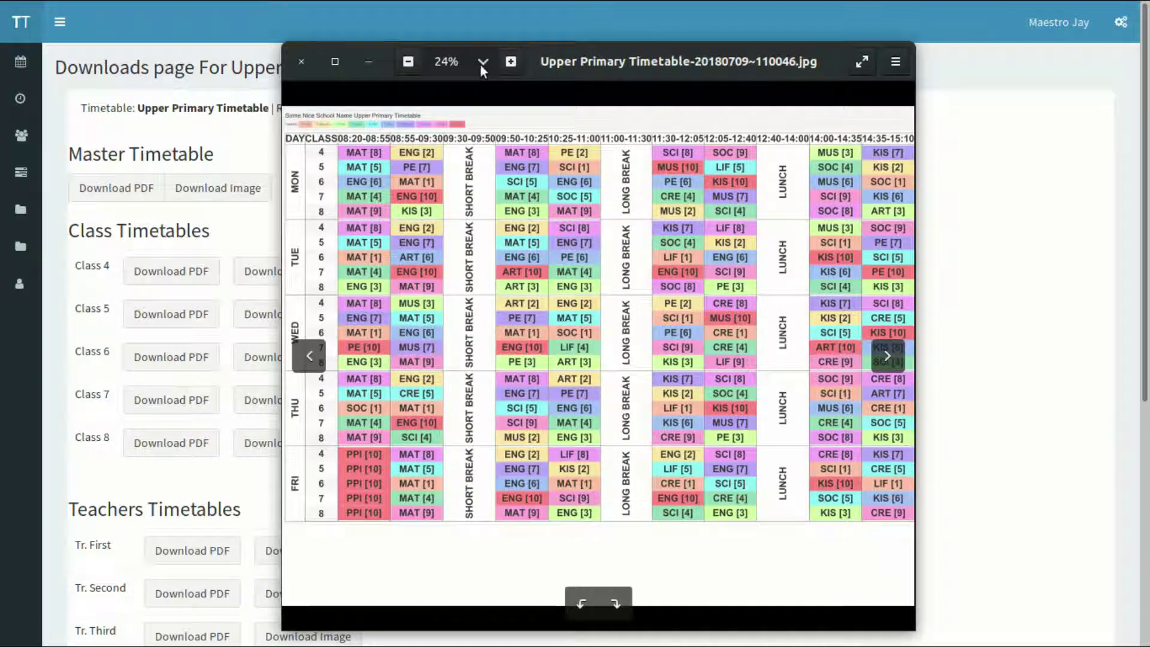
click(483, 62)
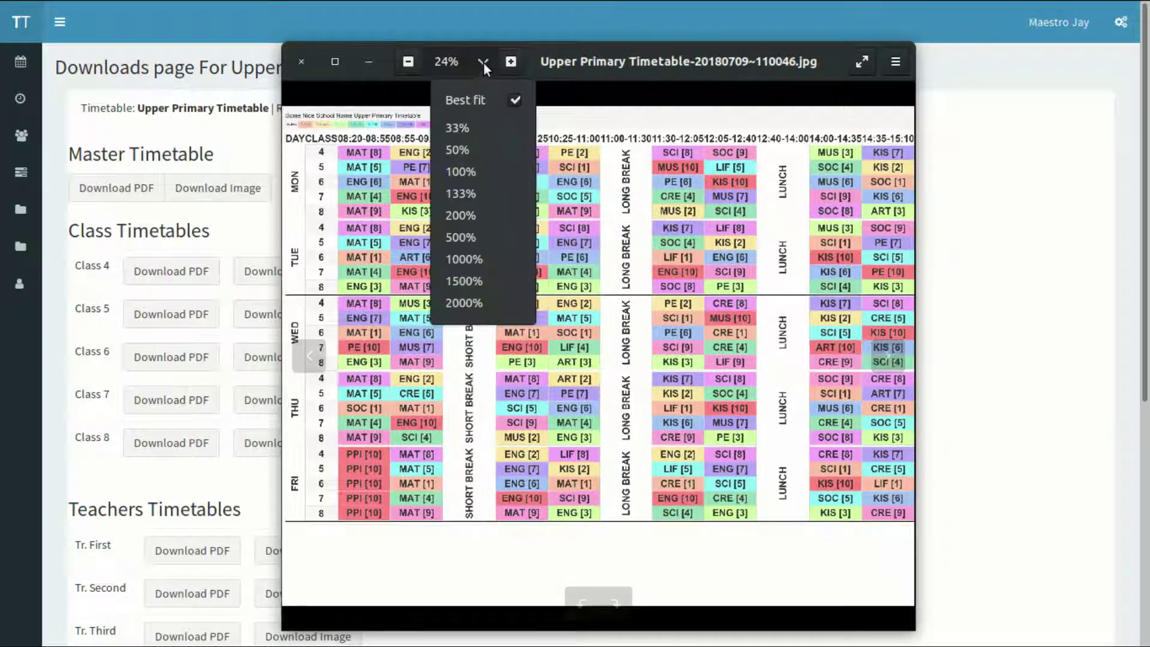
click(465, 175)
drag(473, 198, 736, 427)
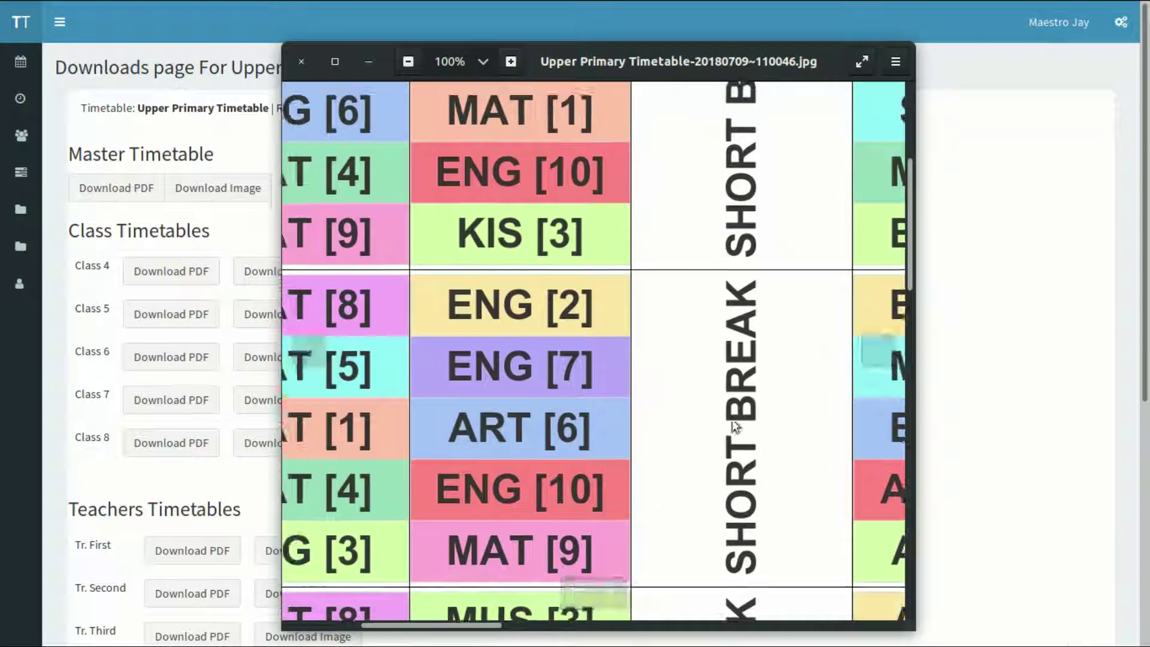
drag(588, 300, 983, 544)
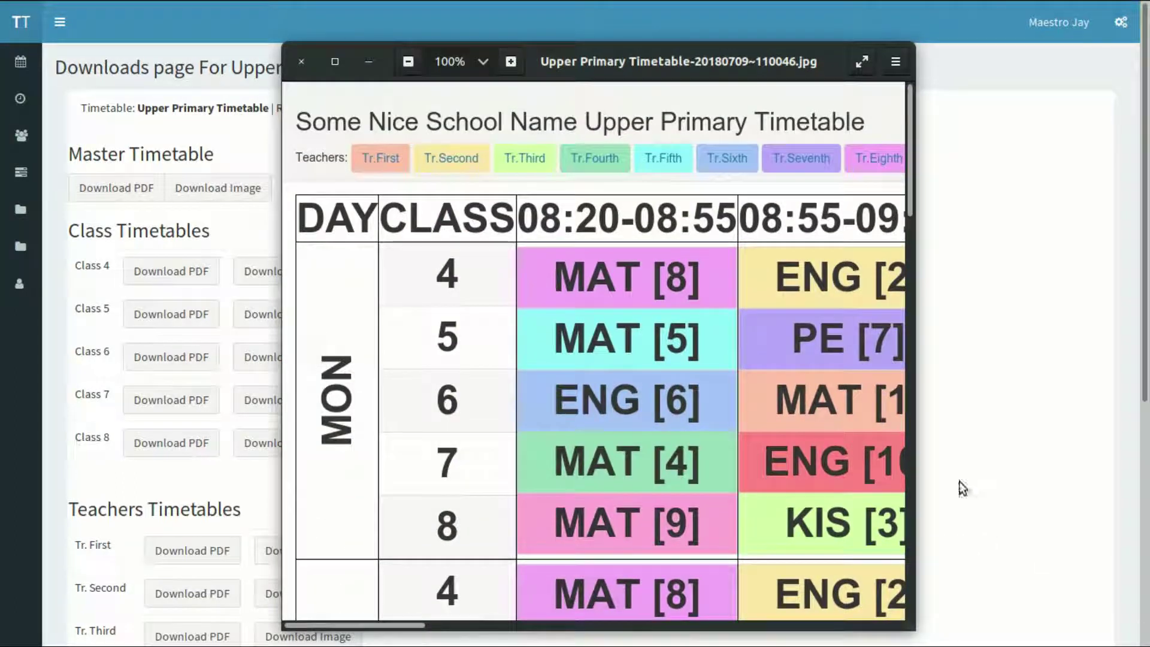
- Close the timetable image and return to the downloads list
click(301, 62)
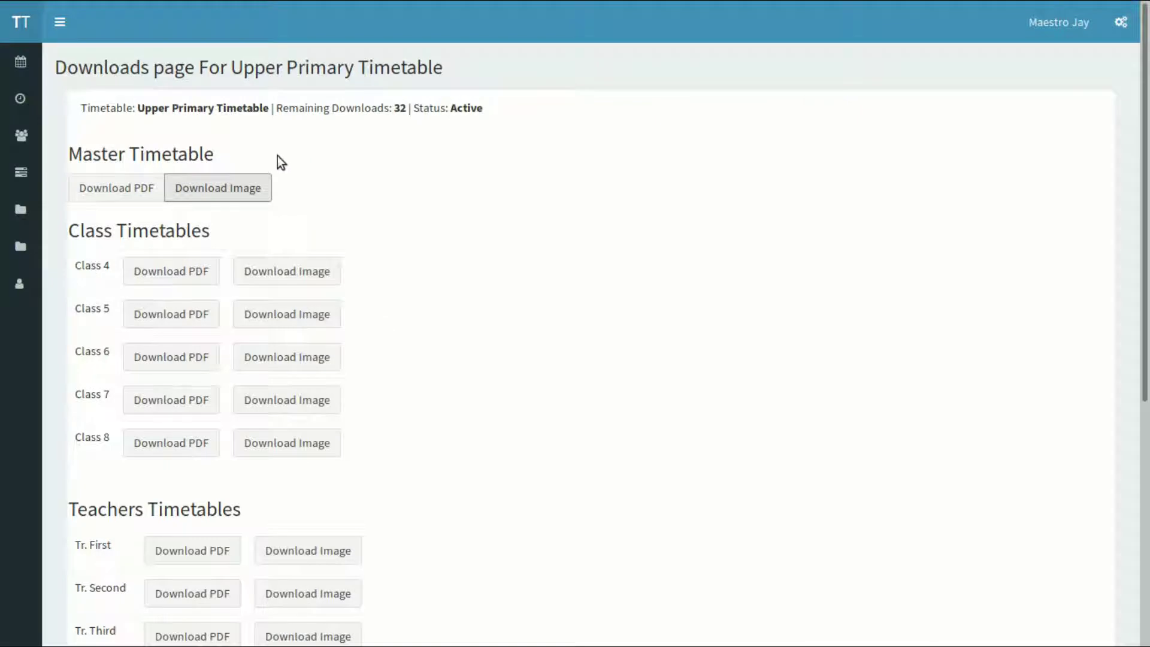
right_click(259, 127)
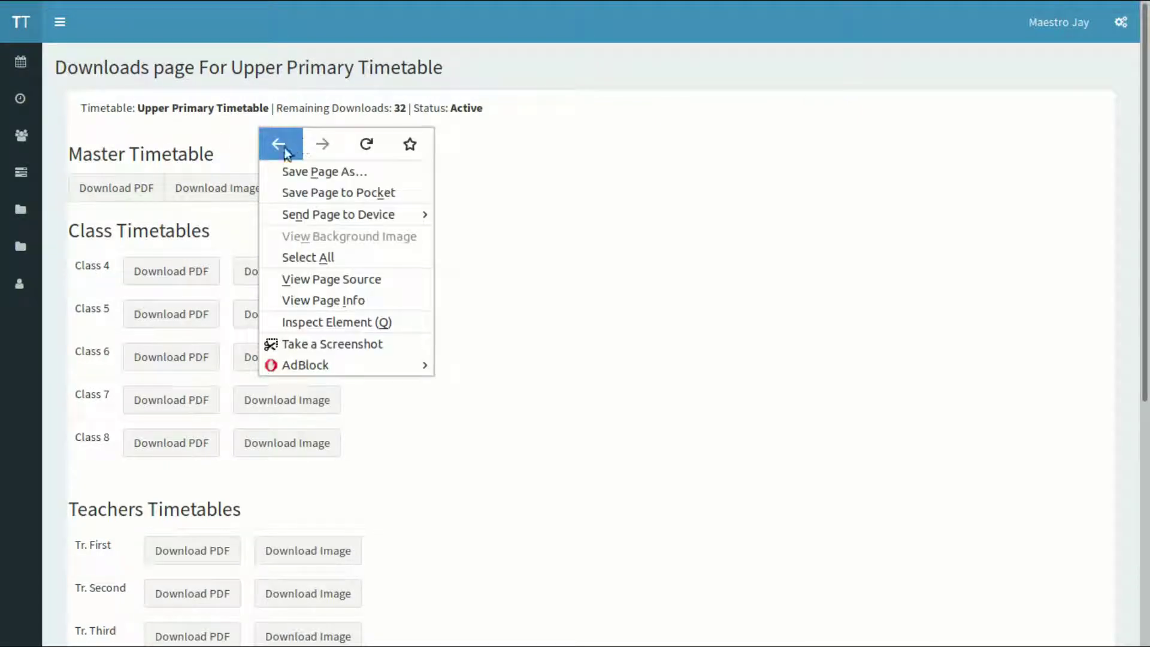
click(284, 148)
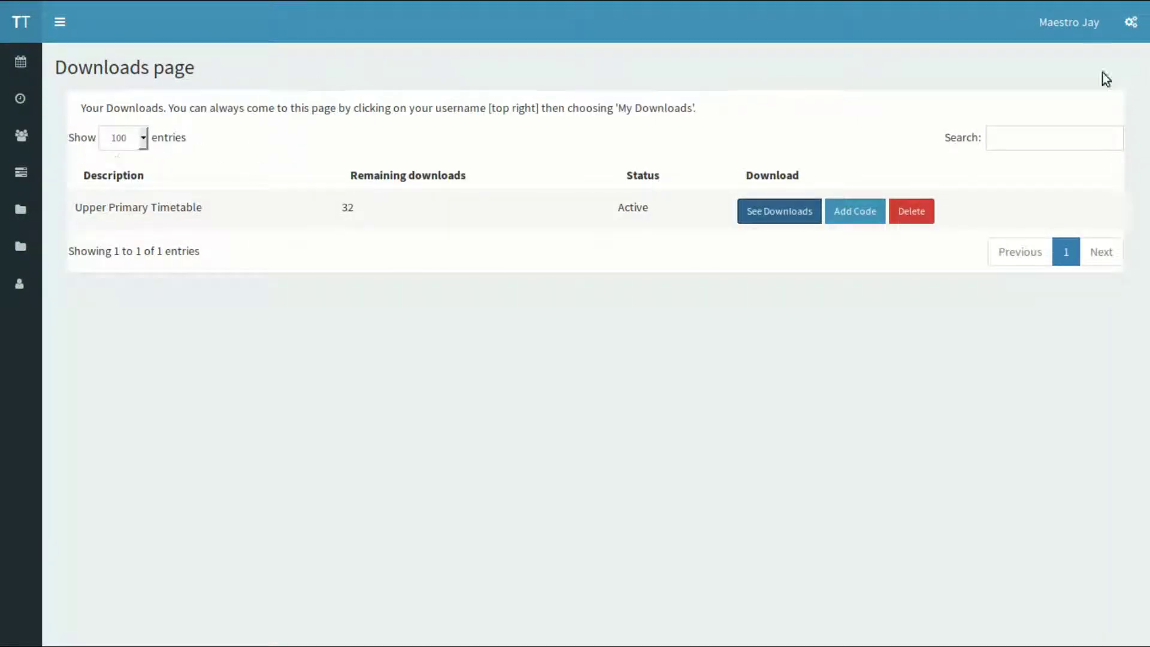
- In the profile settings, set Split Timetable to Split By Days
click(1131, 24)
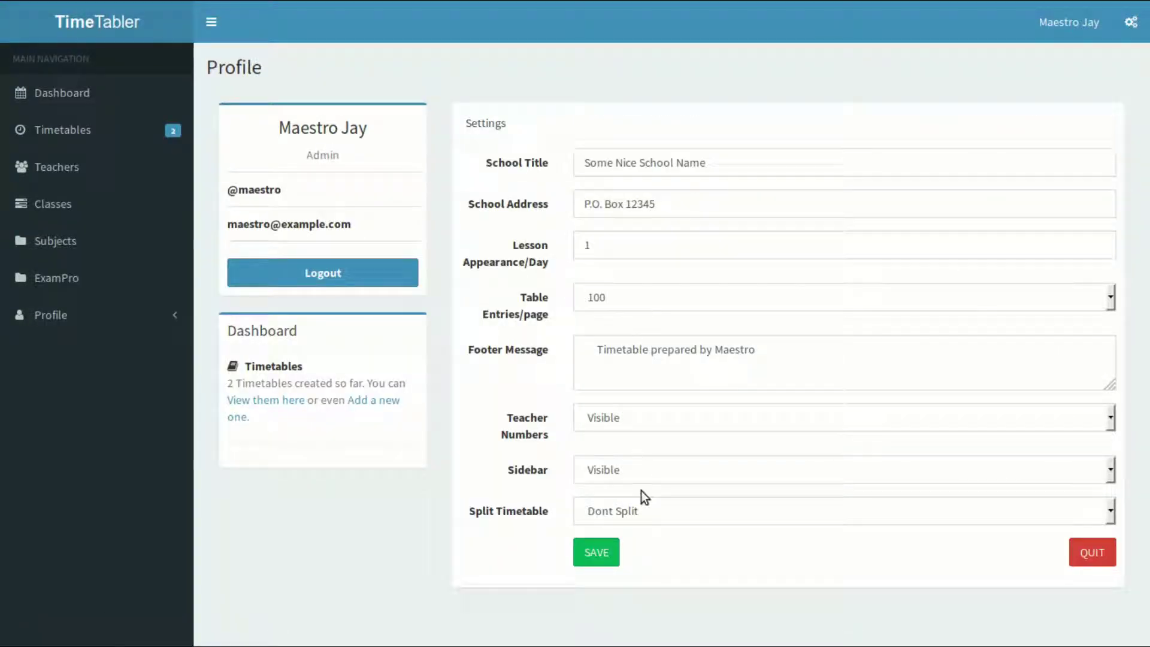
click(643, 508)
click(637, 565)
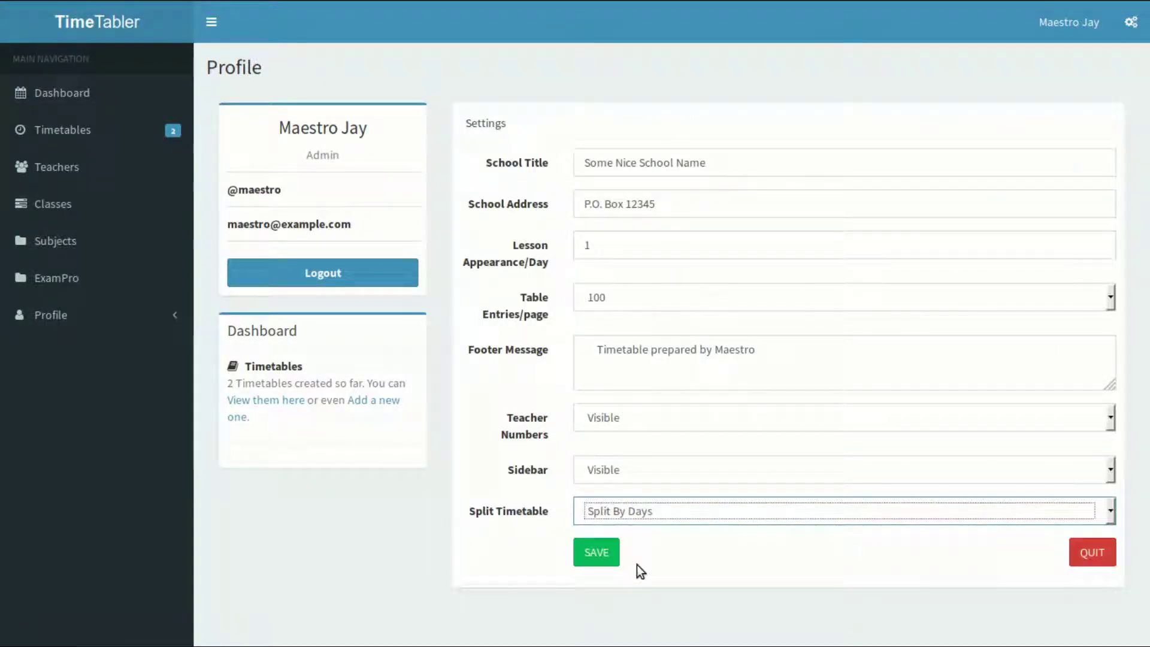
- Reuse Upper Primary Timetable's classes, teachers, time plan and class-subject relations for the revised timetable
click(1046, 183)
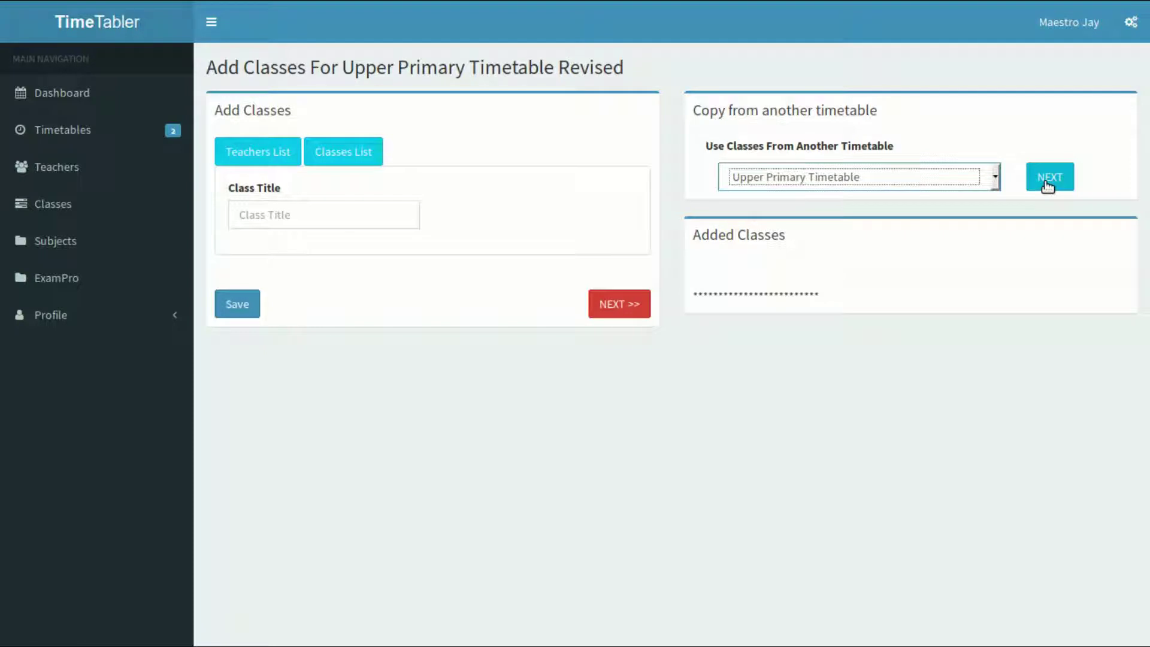
click(1052, 172)
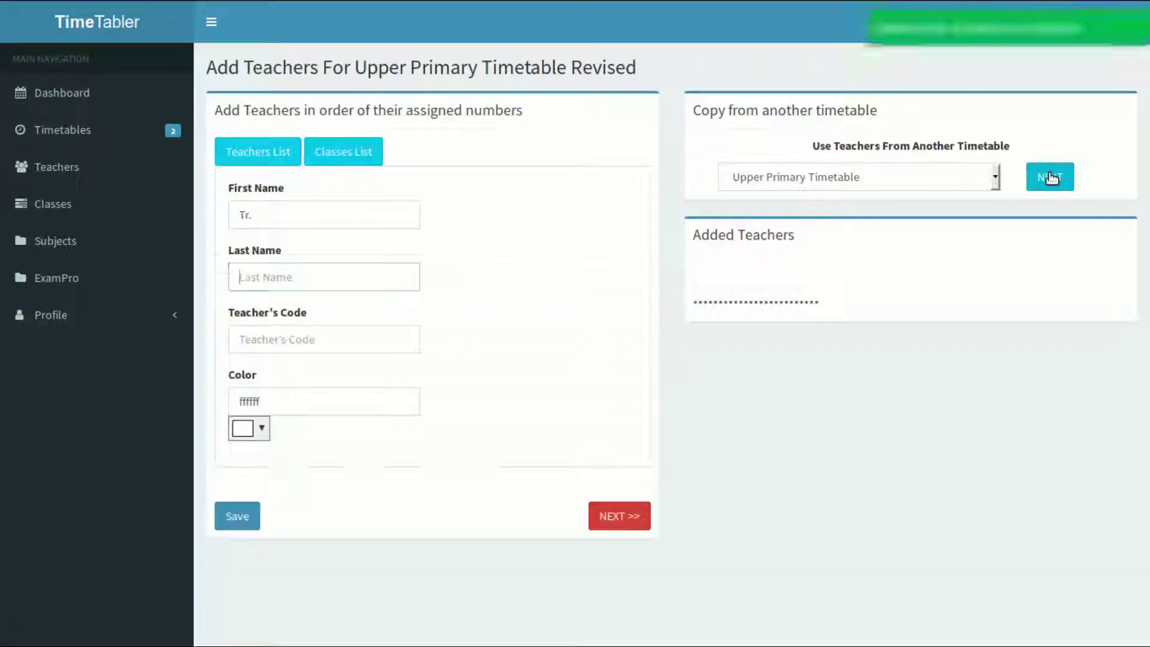
click(1053, 171)
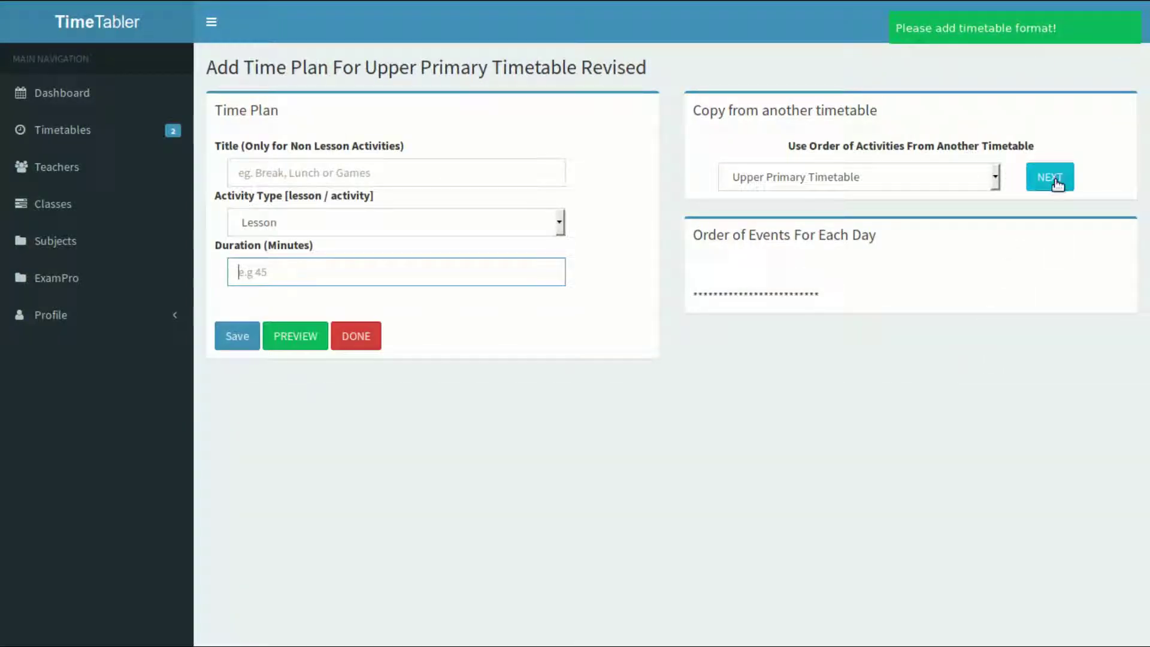
click(1050, 177)
click(527, 161)
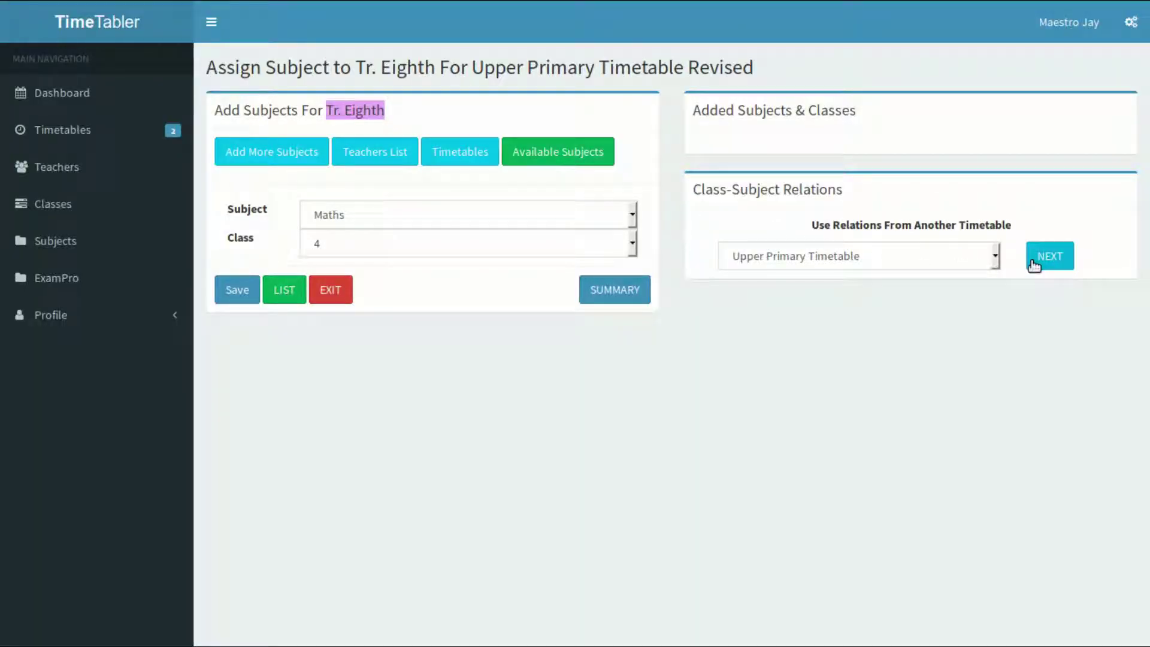
click(1054, 260)
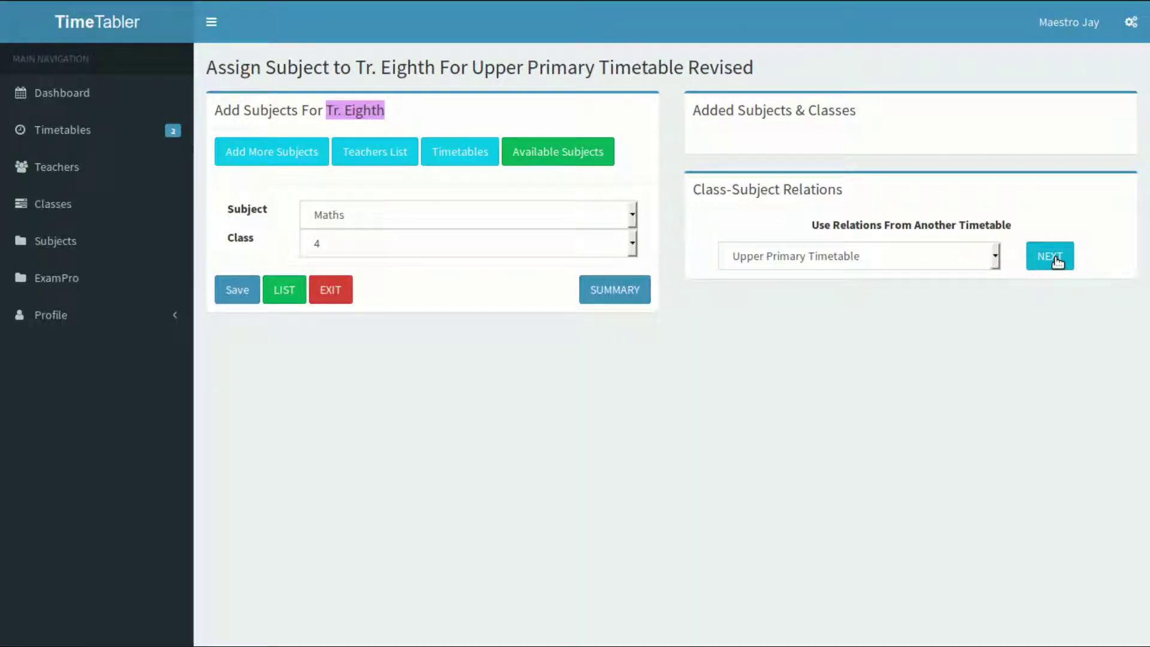